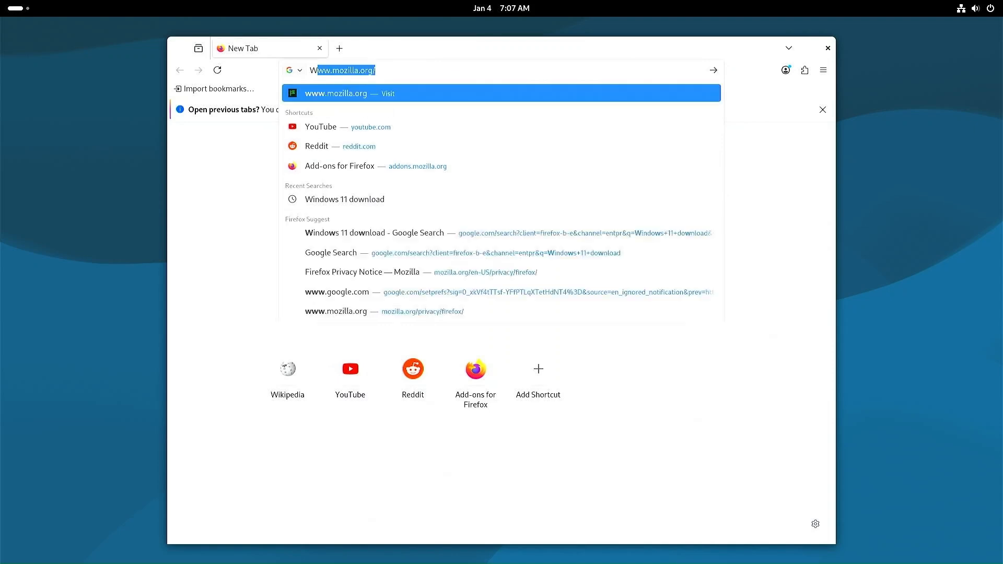
Step: Search 'Windows 11 download' and open Microsoft's Download Windows 11 page
{"action": "type", "text": "11"}
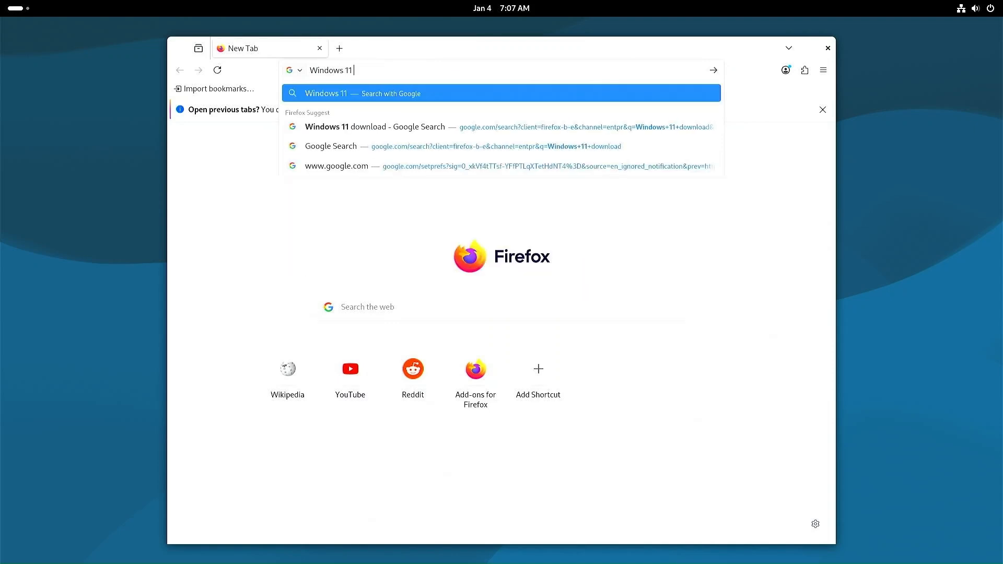
{"action": "type", "text": " download"}
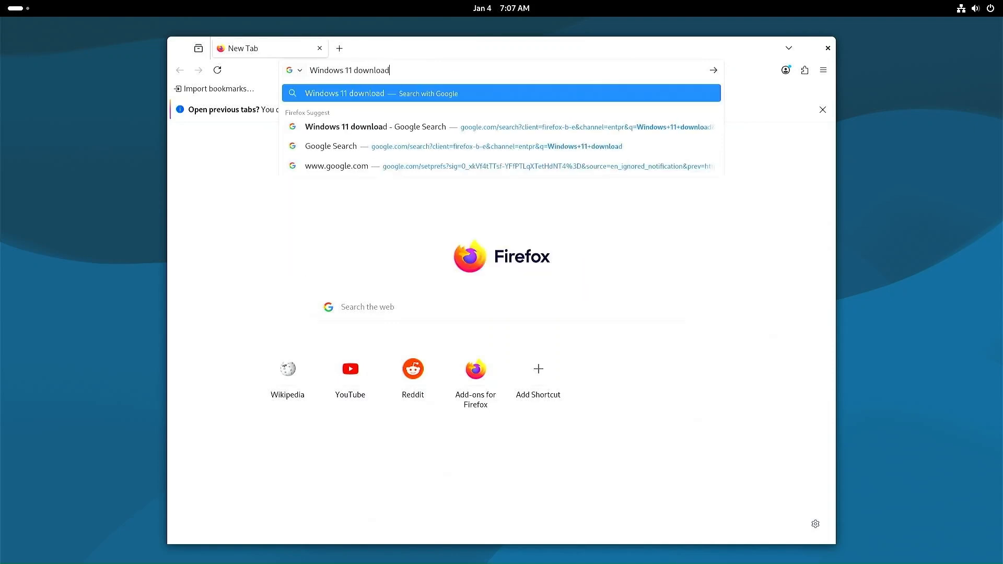
{"action": "key", "text": "Return"}
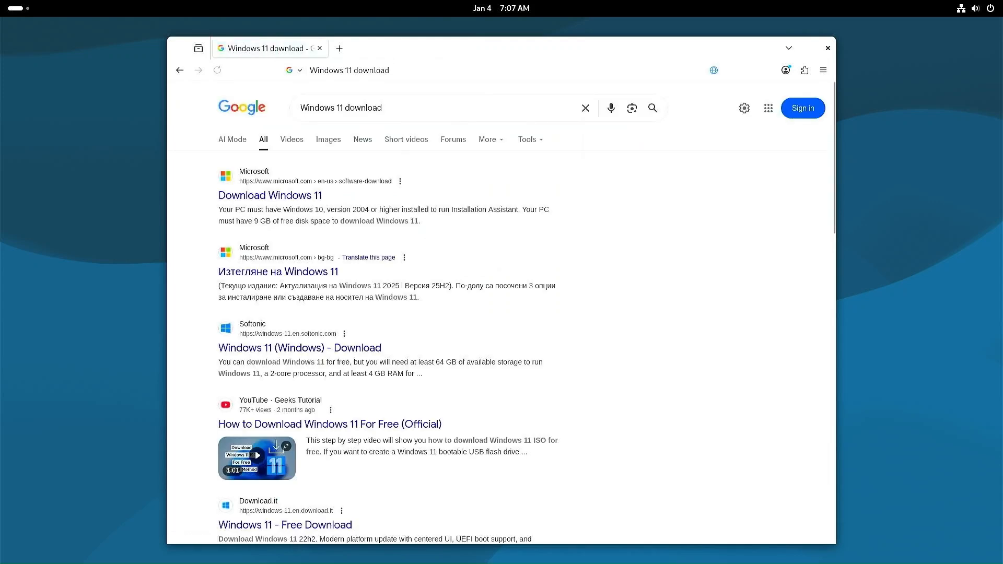
{"action": "left_click", "coordinate": [280, 196]}
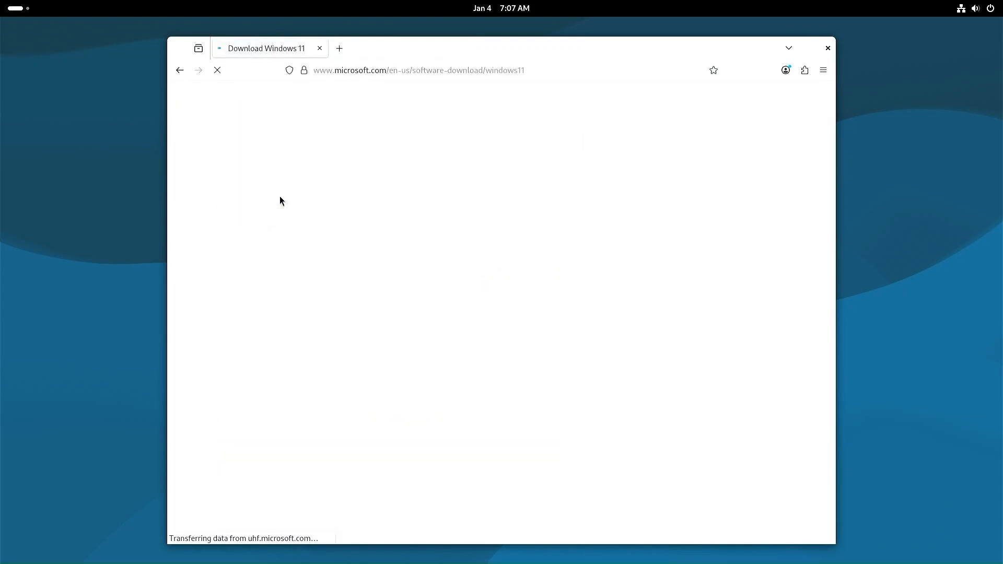
{"action": "scroll", "coordinate": [444, 296], "scroll_direction": "down", "scroll_amount": 20}
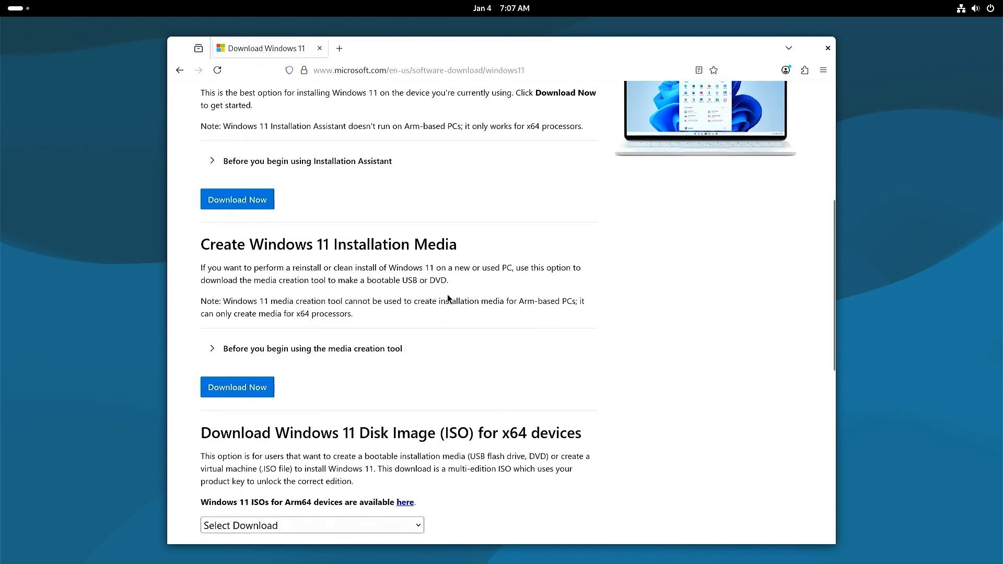
{"action": "scroll", "coordinate": [449, 292], "scroll_direction": "up", "scroll_amount": 5}
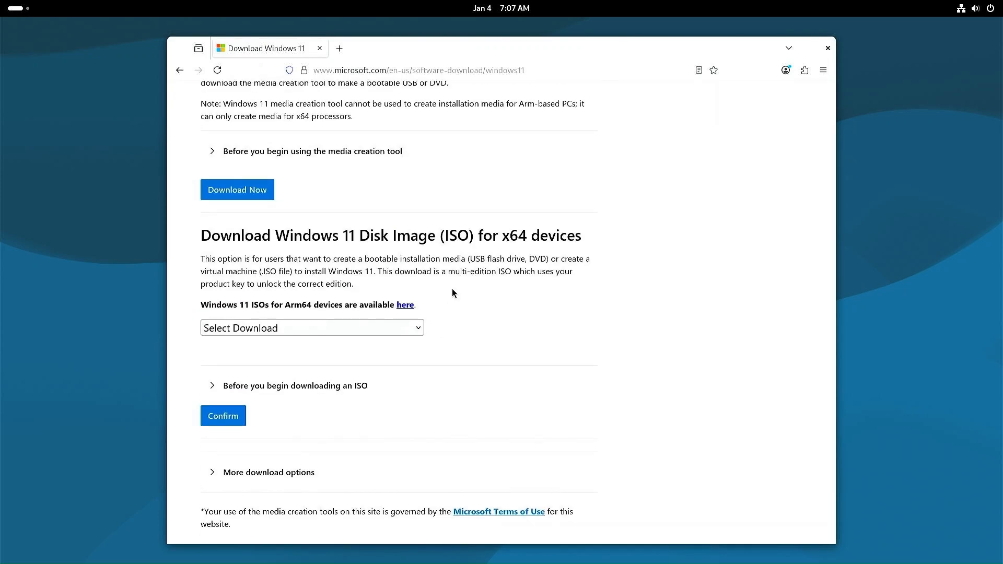
{"action": "left_click_drag", "start_coordinate": [475, 240], "coordinate": [356, 233]}
Step: Select the Windows 11 multi-edition ISO for x64 and the English (United States) language
{"action": "left_click", "coordinate": [369, 331]}
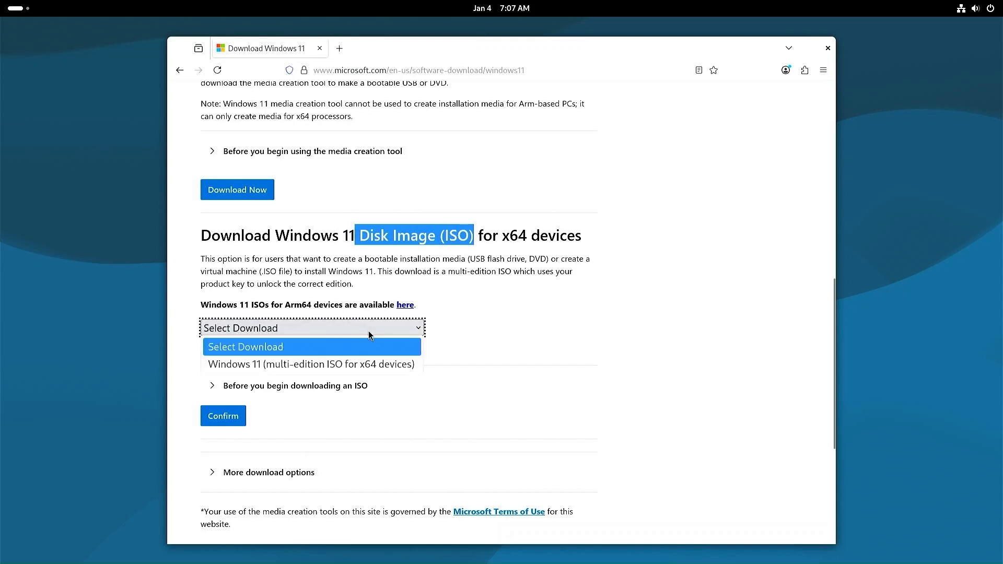
{"action": "left_click", "coordinate": [357, 368]}
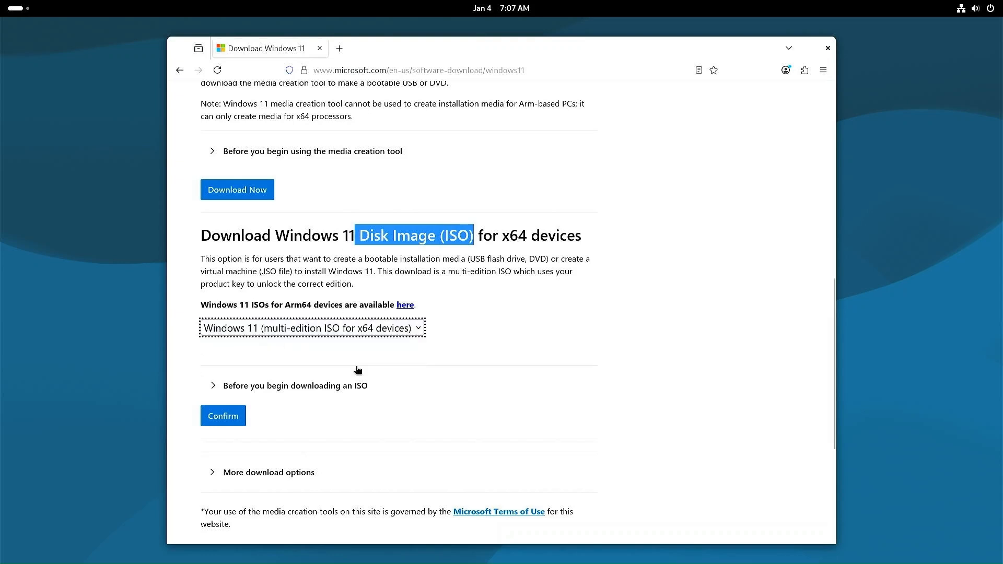
{"action": "left_click", "coordinate": [227, 418]}
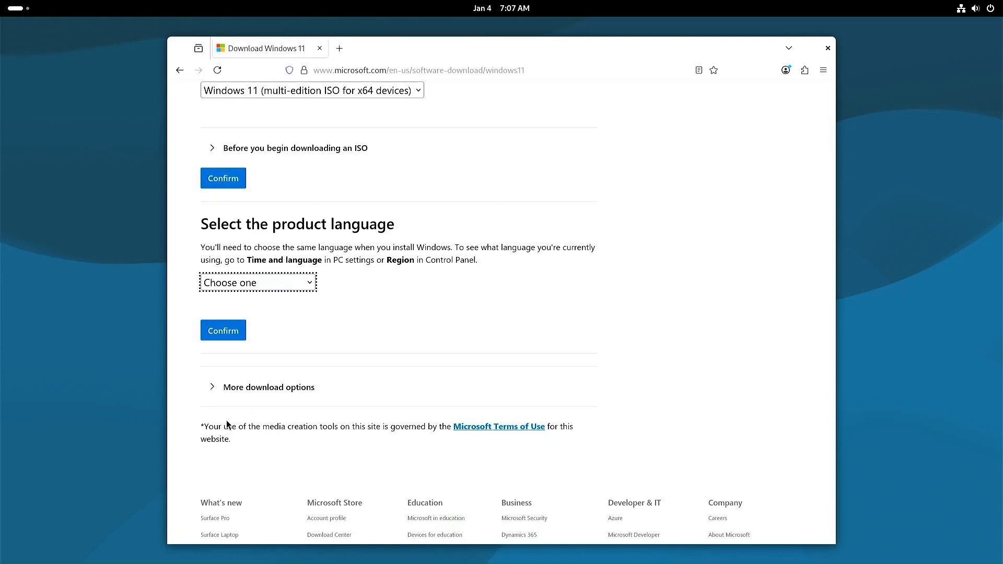
{"action": "left_click", "coordinate": [225, 283]}
{"action": "scroll", "coordinate": [252, 325], "scroll_direction": "down", "scroll_amount": 2}
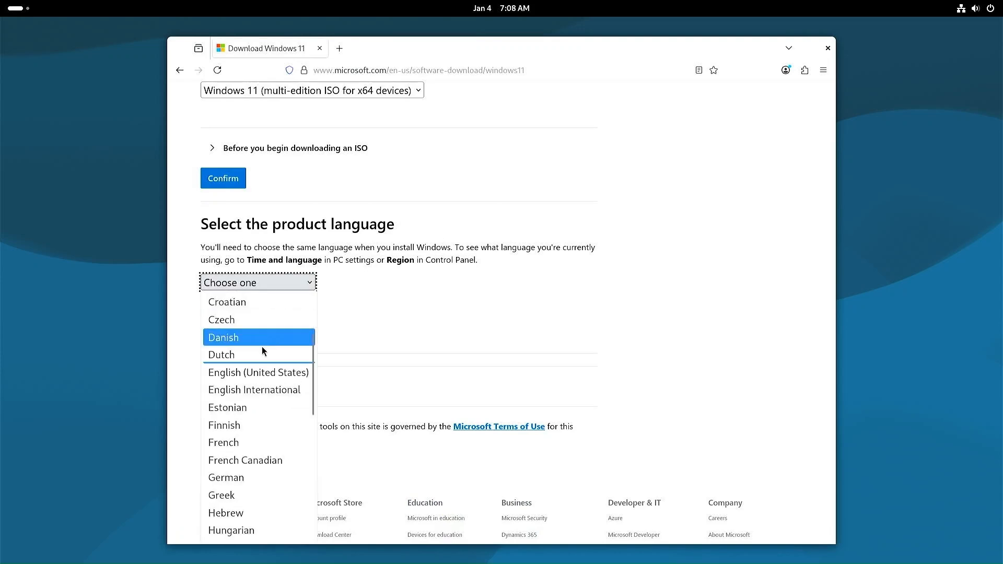
{"action": "left_click", "coordinate": [263, 372]}
{"action": "left_click", "coordinate": [228, 335]}
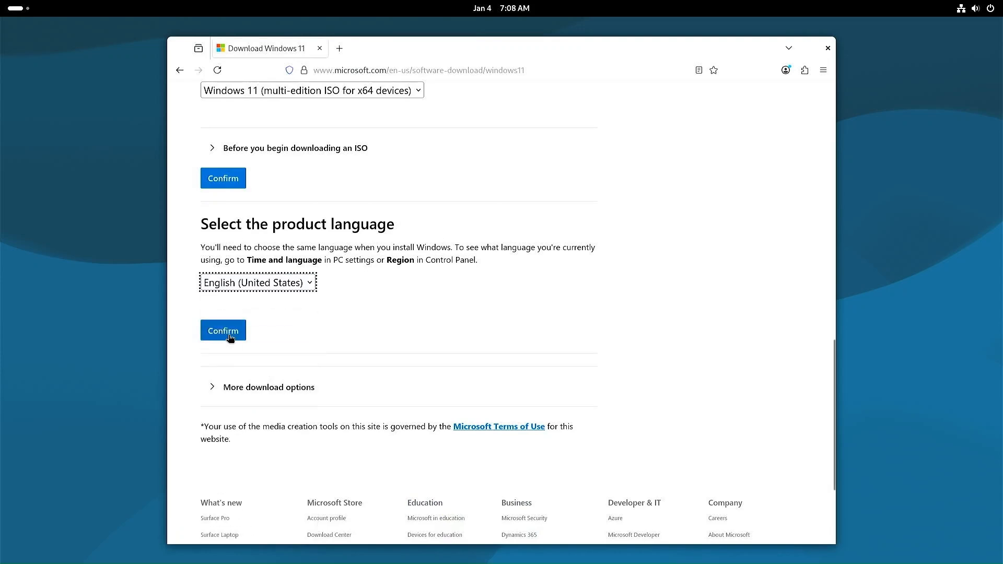
Step: Start the 64-bit Windows 11 ISO download and open a new browser tab
{"action": "scroll", "coordinate": [228, 339], "scroll_direction": "down", "scroll_amount": 3}
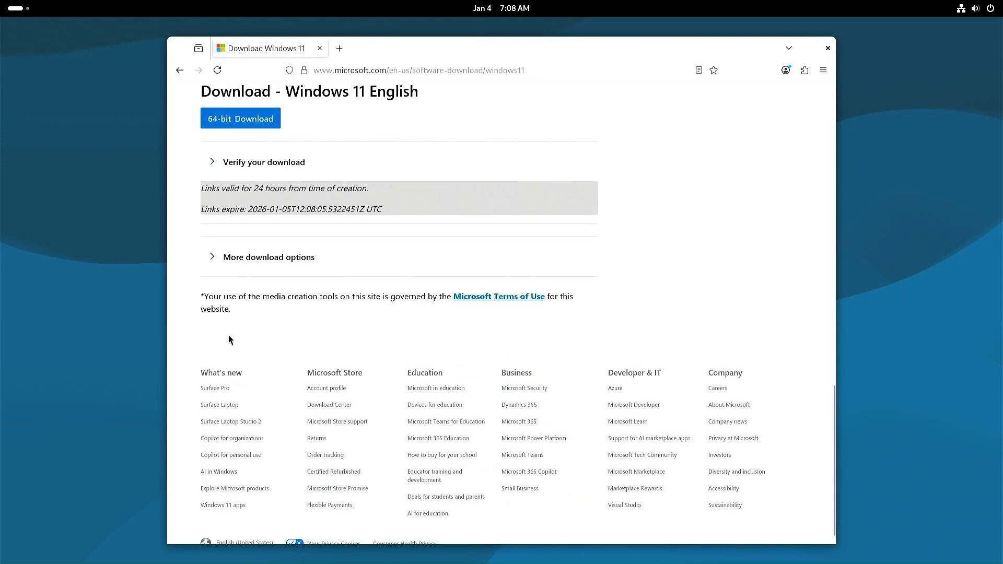
{"action": "left_click", "coordinate": [250, 126]}
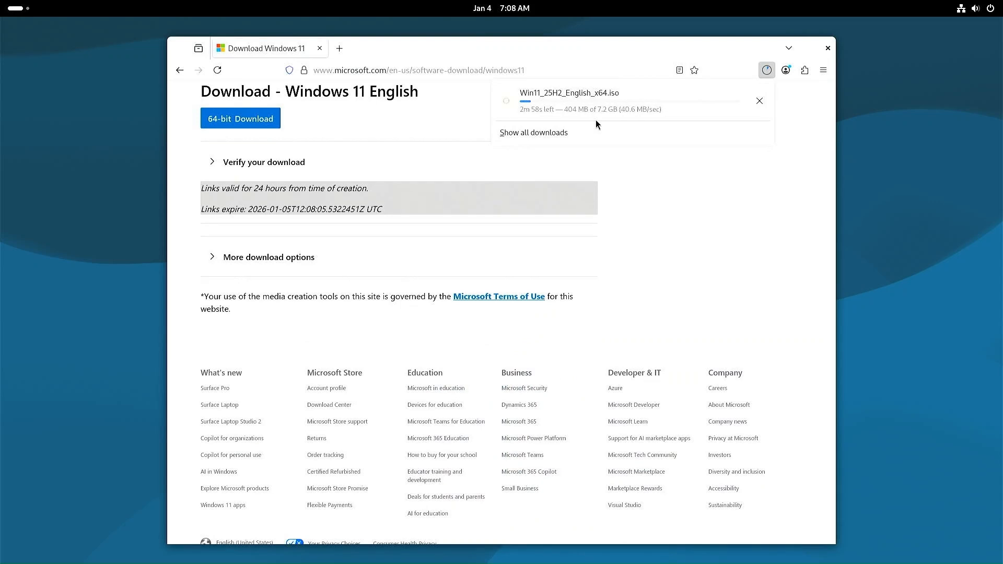
{"action": "left_click", "coordinate": [345, 49]}
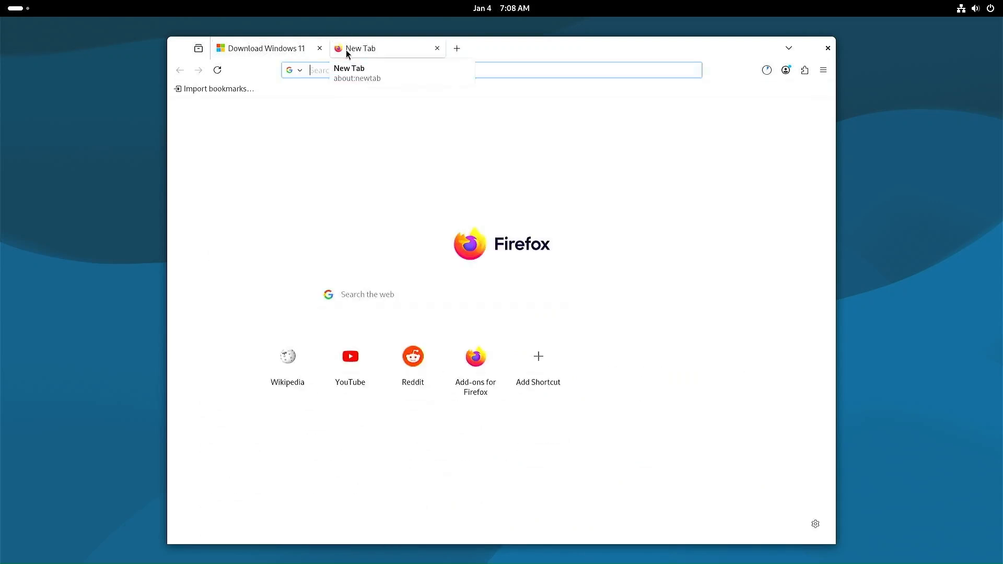
Step: Download grubfm-en_US.7z from the latest a1ive/grub2-filemanager GitHub release
{"action": "left_click", "coordinate": [484, 72]}
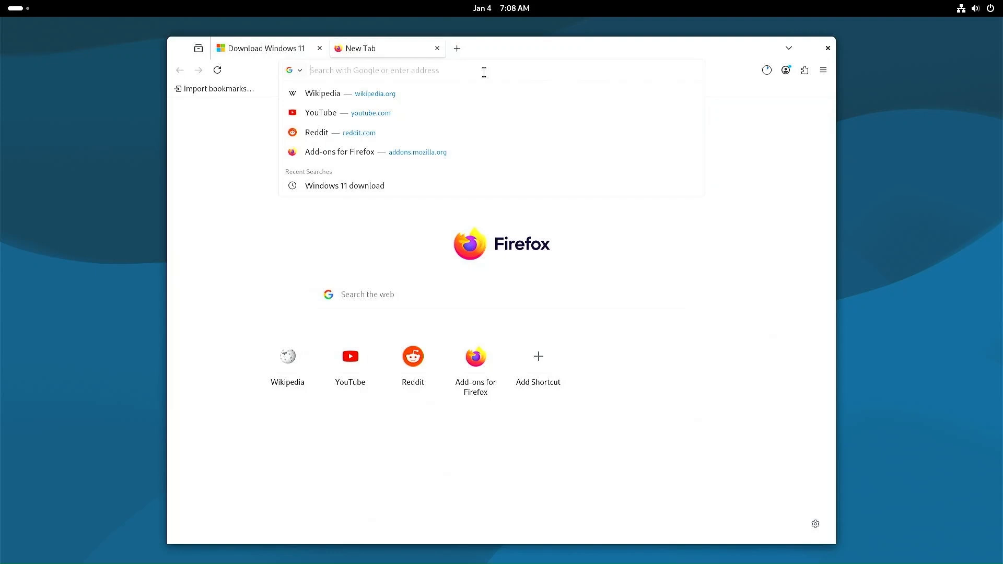
{"action": "type", "text": "grub"}
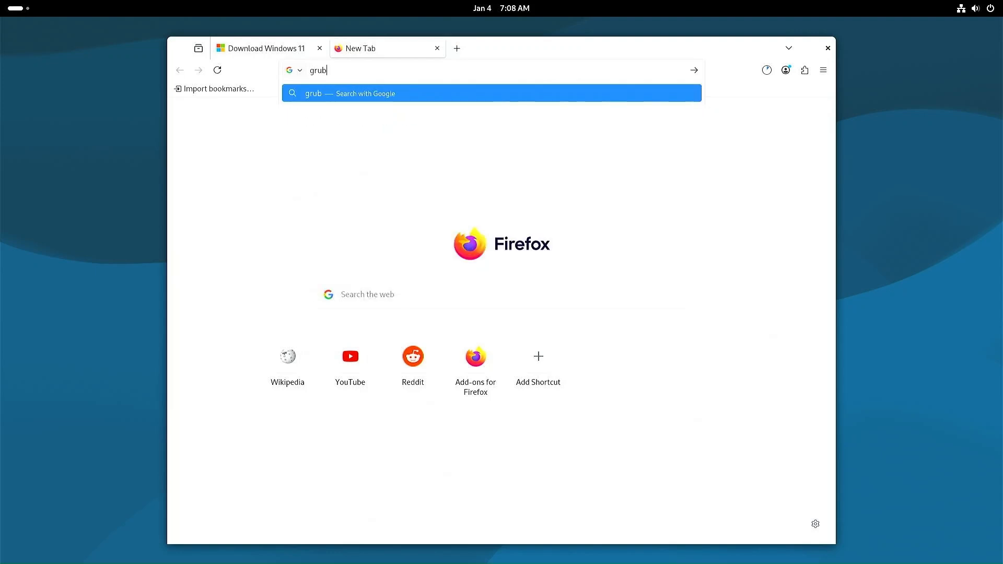
{"action": "type", "text": "FM"}
{"action": "key", "text": "Return"}
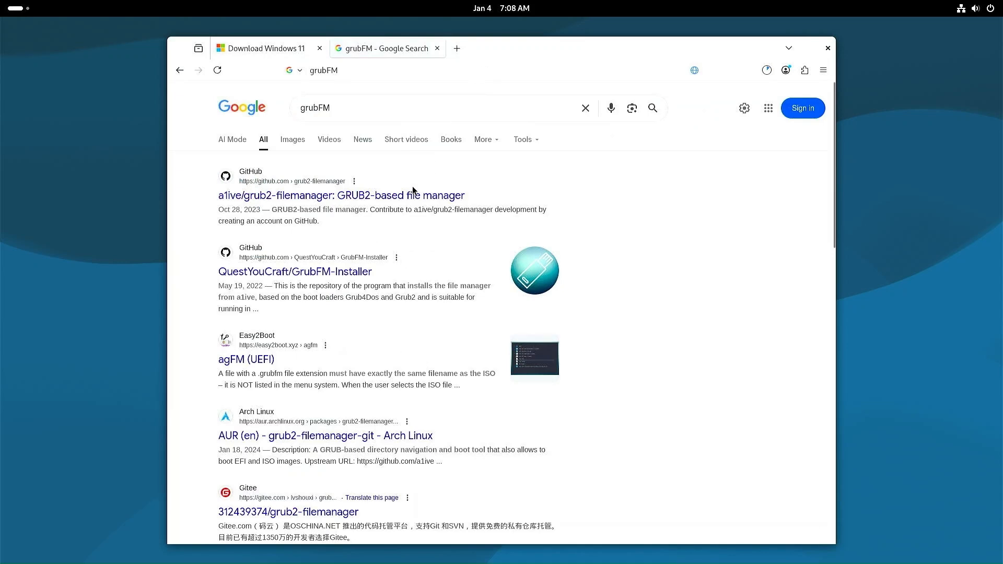
{"action": "left_click", "coordinate": [254, 197]}
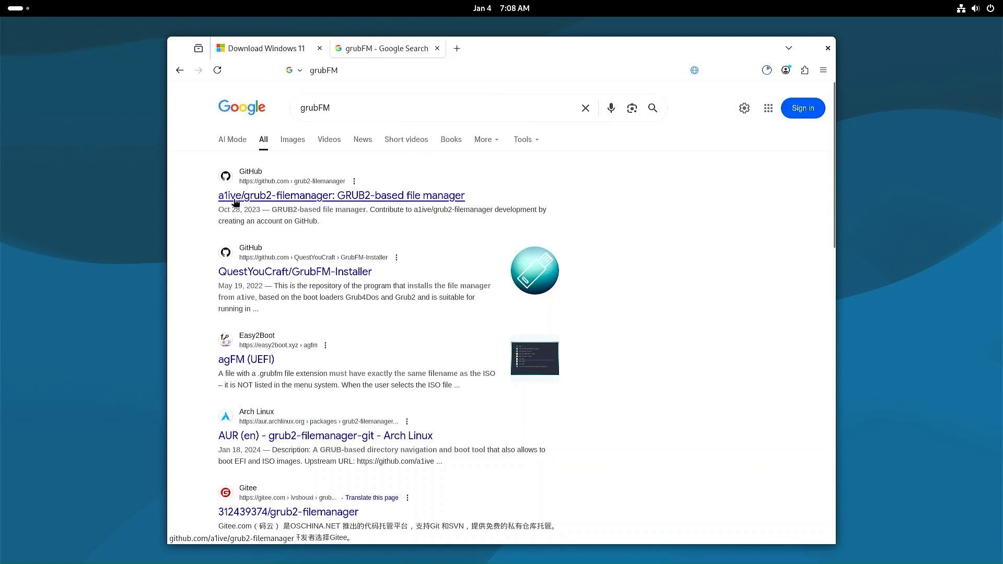
{"action": "scroll", "coordinate": [484, 329], "scroll_direction": "down", "scroll_amount": 4}
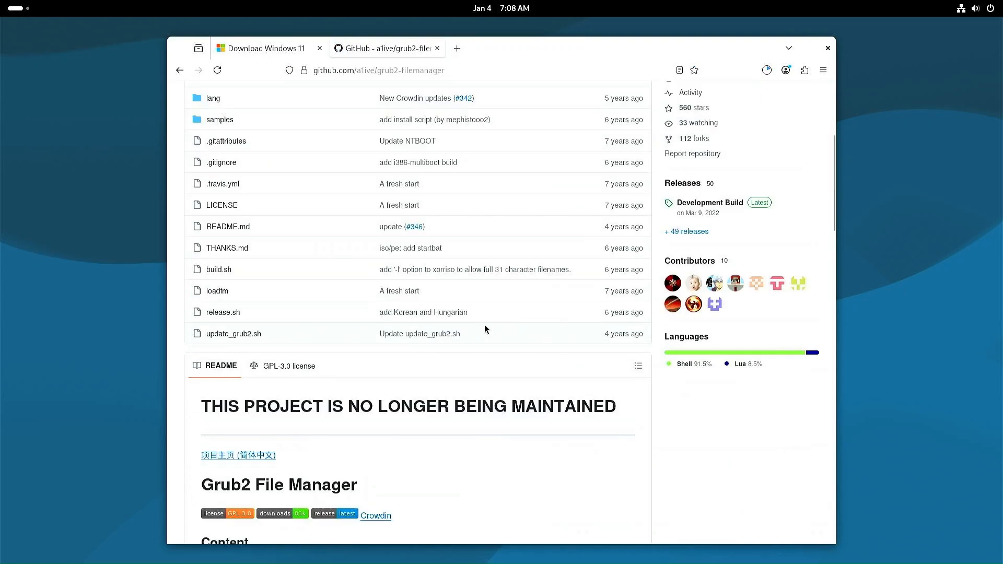
{"action": "left_click", "coordinate": [759, 203]}
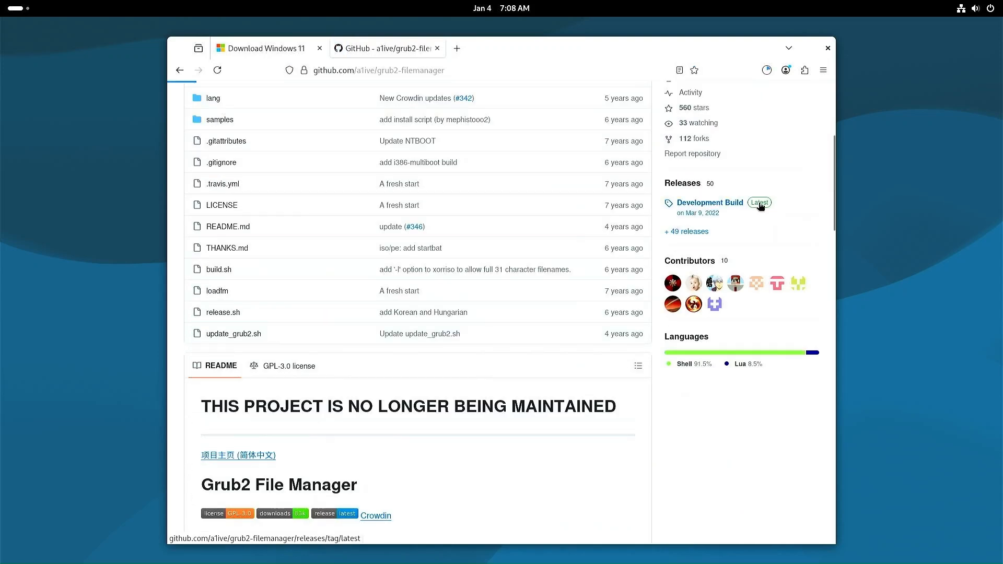
{"action": "scroll", "coordinate": [455, 346], "scroll_direction": "down", "scroll_amount": 4}
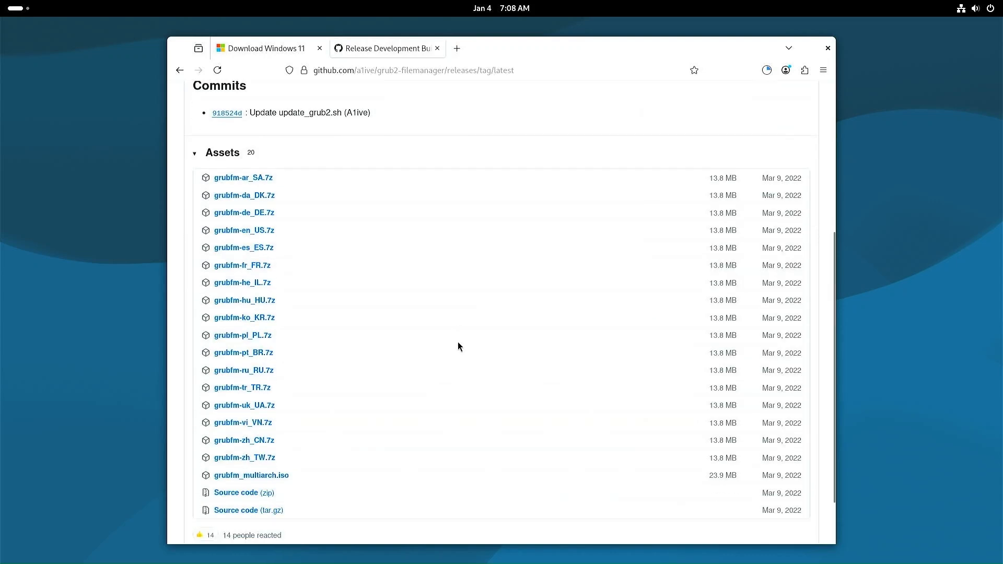
{"action": "left_click", "coordinate": [245, 232]}
Step: Check that both downloads finished in the downloads library, then close Firefox
{"action": "left_click", "coordinate": [768, 72]}
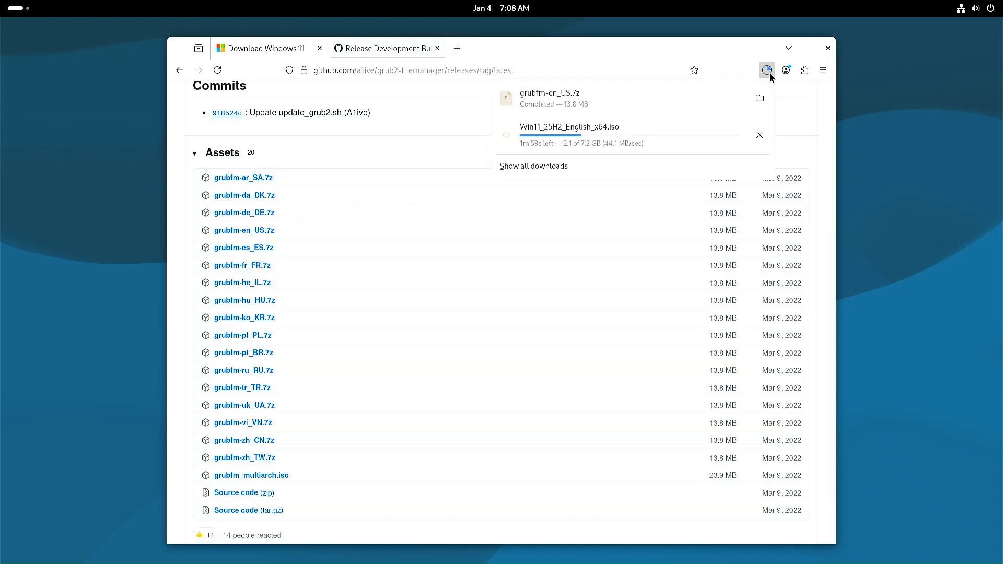
{"action": "left_click", "coordinate": [624, 165]}
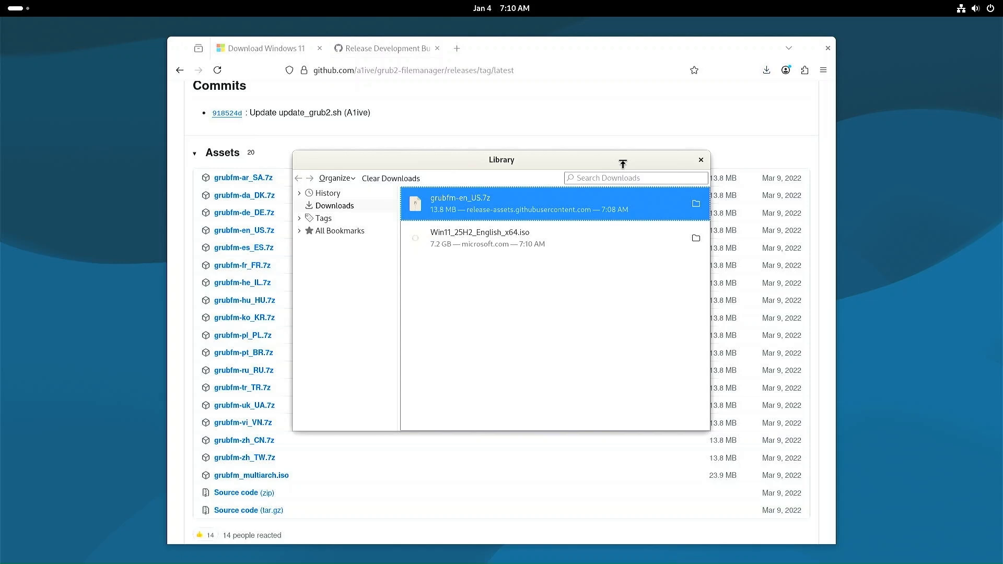
{"action": "left_click", "coordinate": [535, 263]}
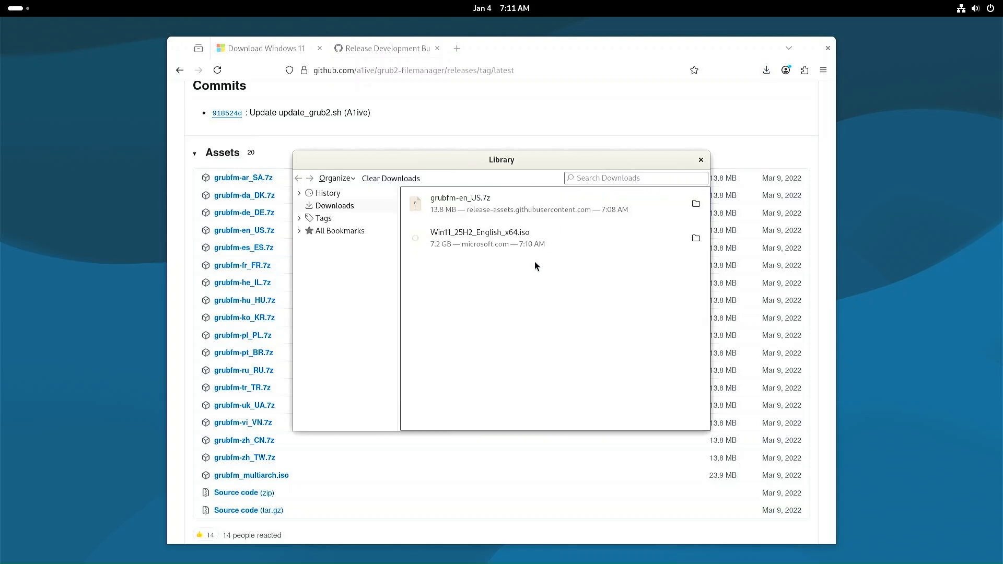
{"action": "left_click", "coordinate": [701, 159]}
{"action": "left_click", "coordinate": [826, 48]}
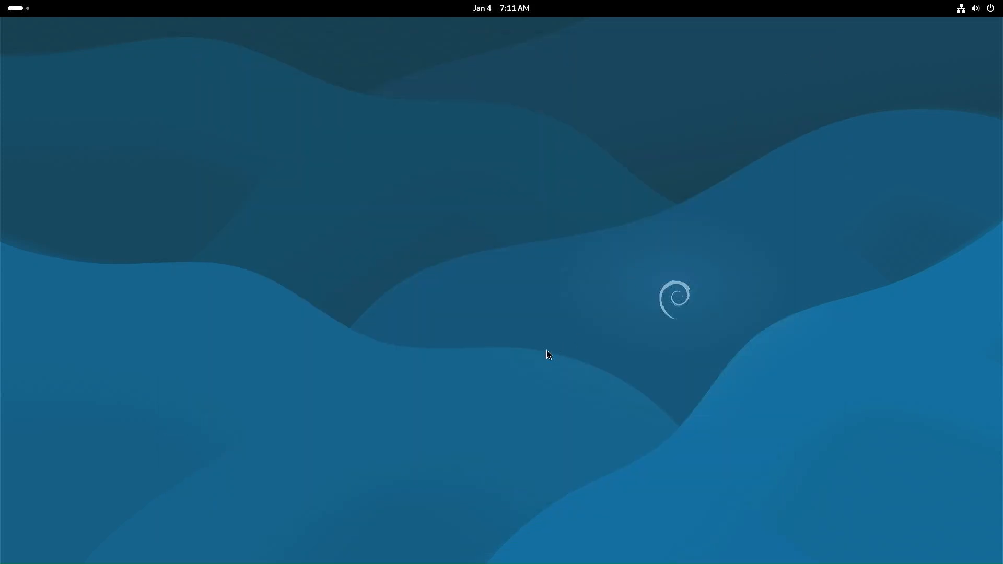
Step: Install GParted Partition Editor from GNOME Software with the admin password, then close the store
{"action": "key", "text": "super"}
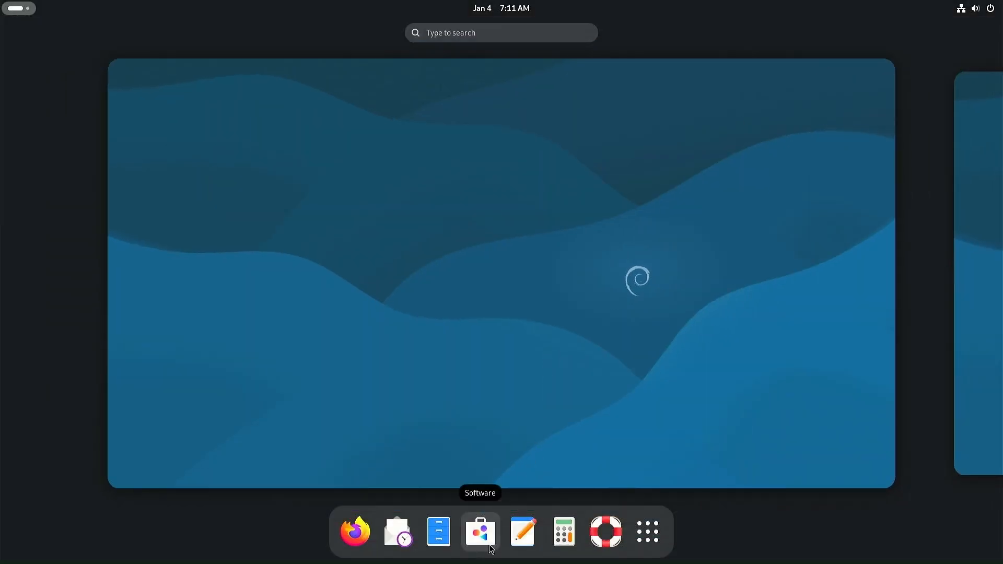
{"action": "left_click", "coordinate": [481, 532]}
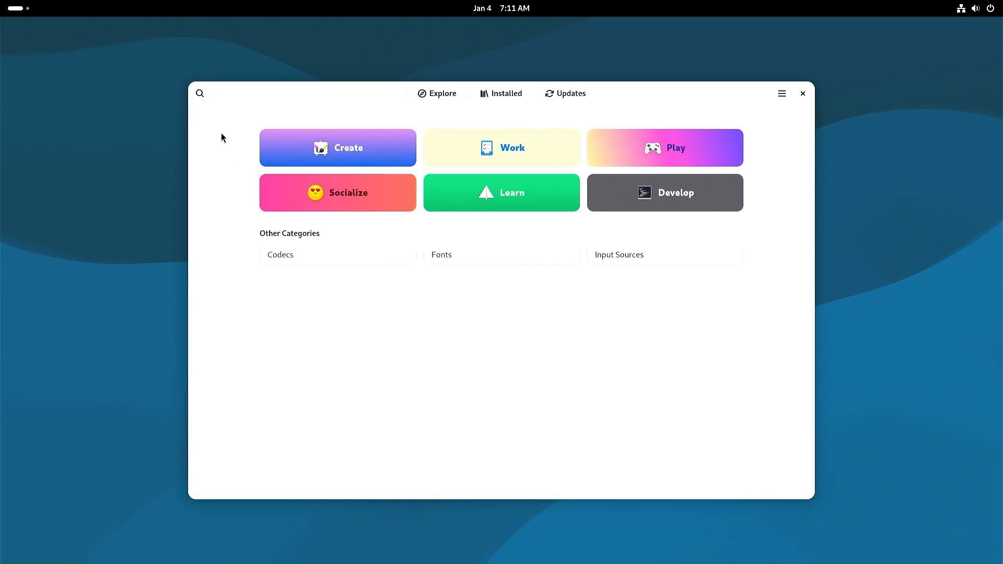
{"action": "left_click", "coordinate": [201, 93]}
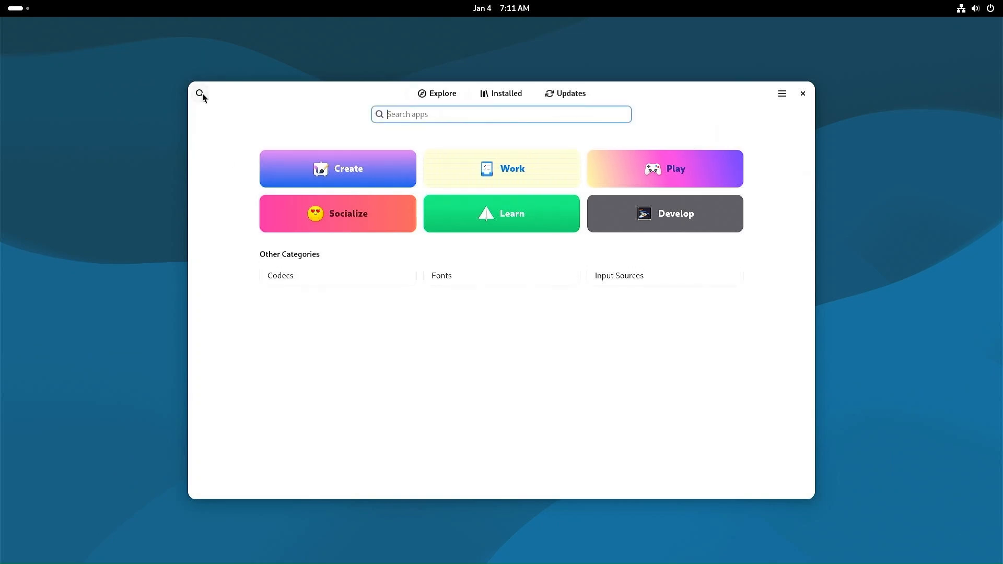
{"action": "type", "text": "gparted"}
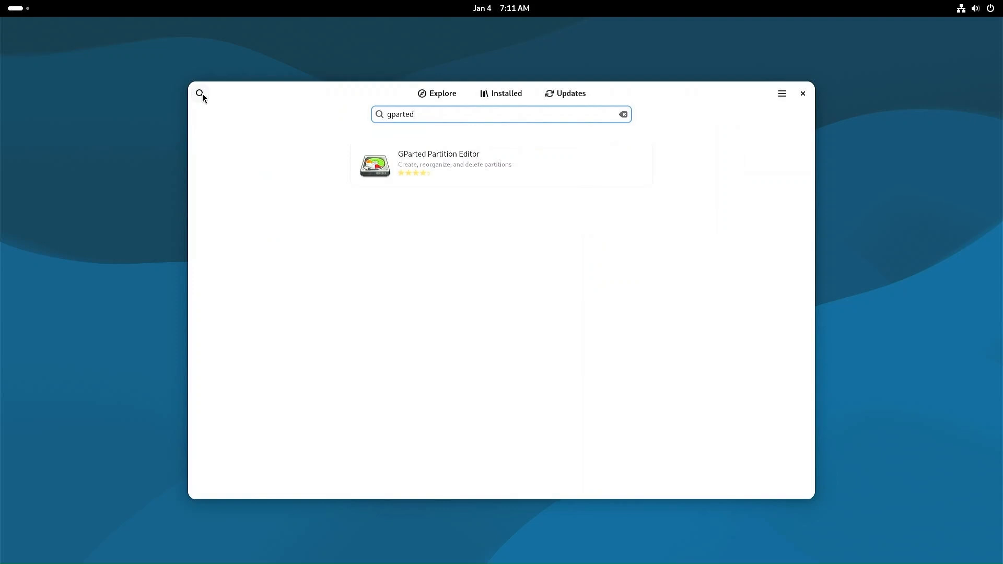
{"action": "left_click", "coordinate": [452, 168]}
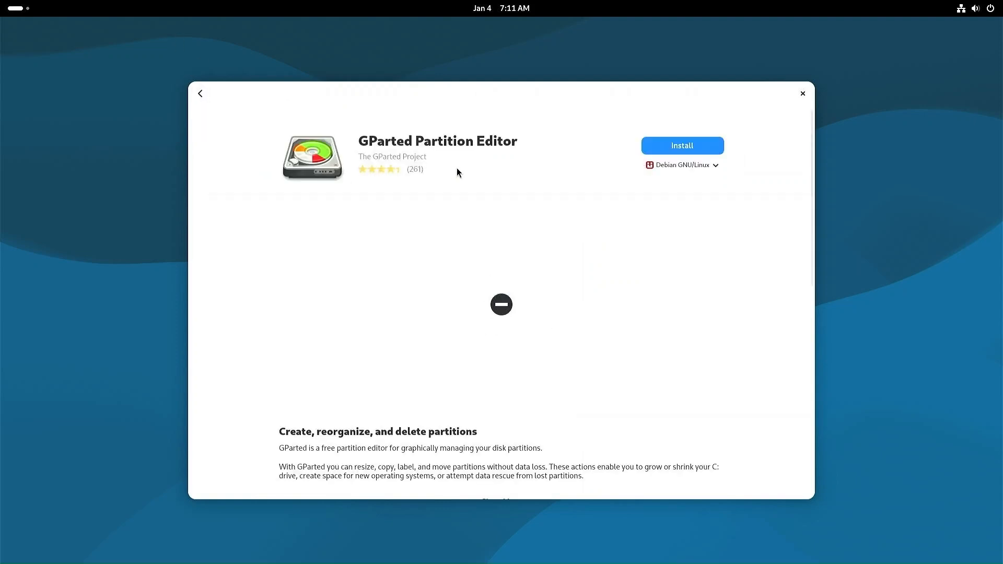
{"action": "left_click", "coordinate": [669, 148]}
{"action": "type", "text": "******"}
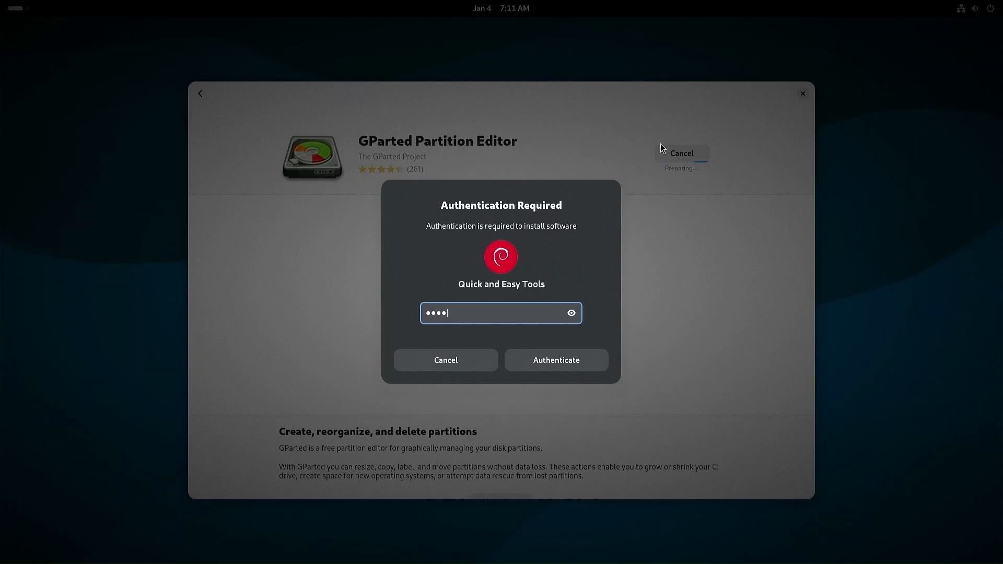
{"action": "key", "text": "Return"}
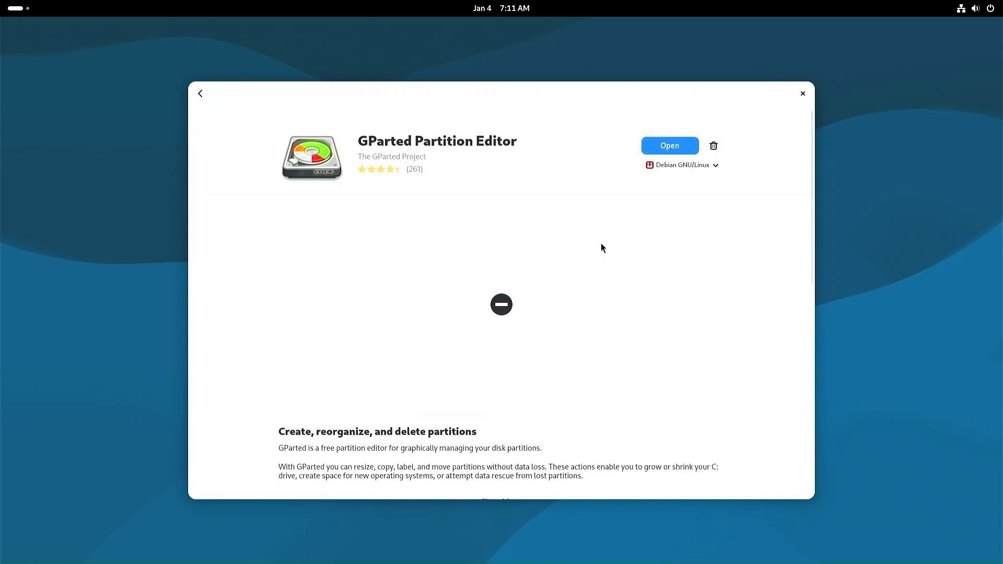
{"action": "left_click", "coordinate": [802, 95]}
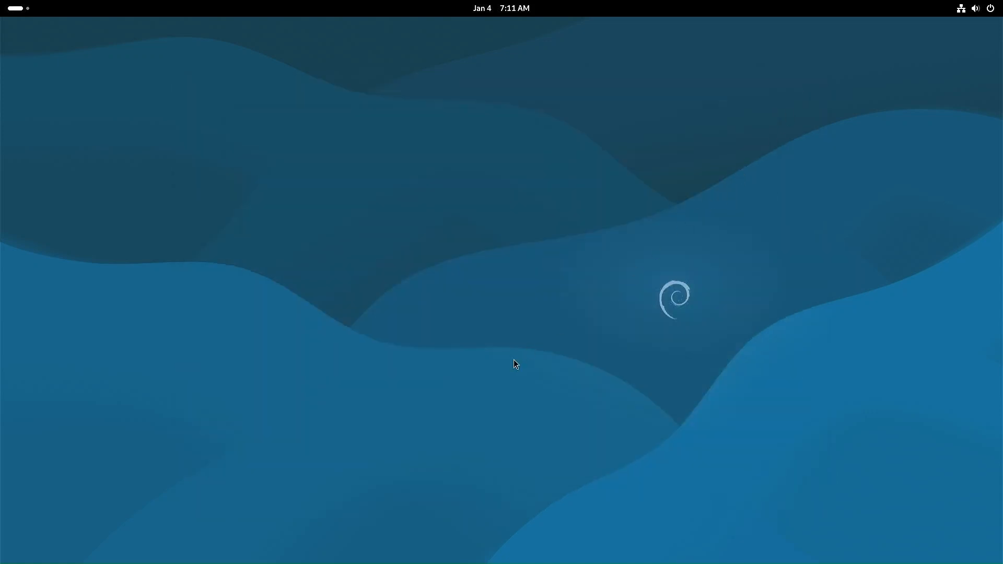
Step: Open a Terminal on the right side of the screen and Files on the left
{"action": "key", "text": "super"}
{"action": "left_click", "coordinate": [648, 545]}
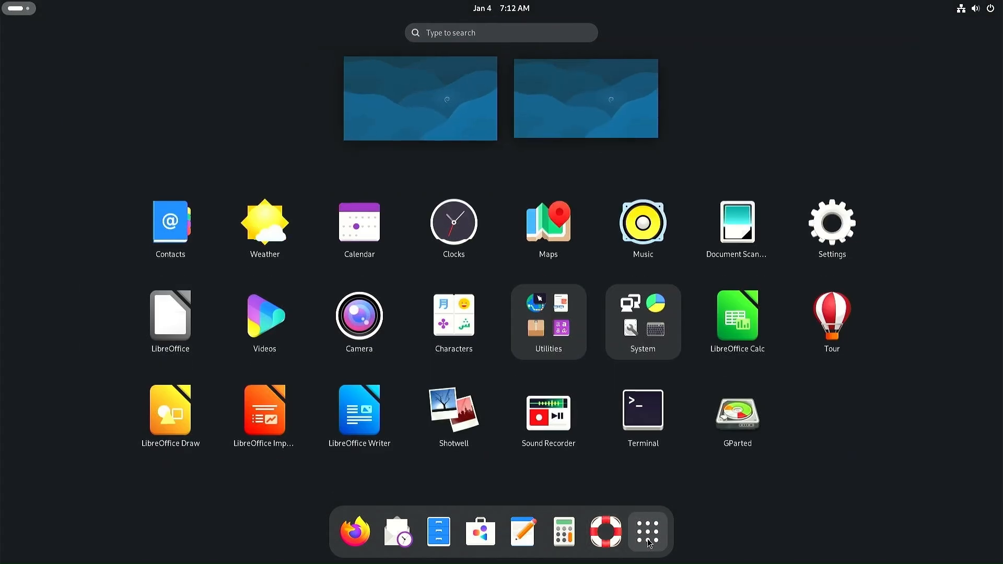
{"action": "left_click", "coordinate": [652, 434]}
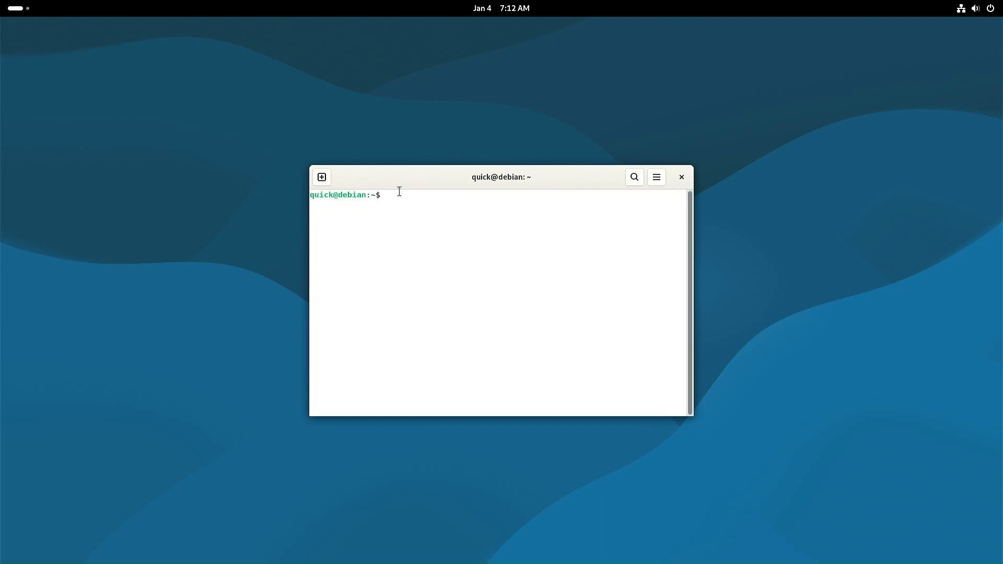
{"action": "left_click_drag", "start_coordinate": [415, 174], "coordinate": [643, 168]}
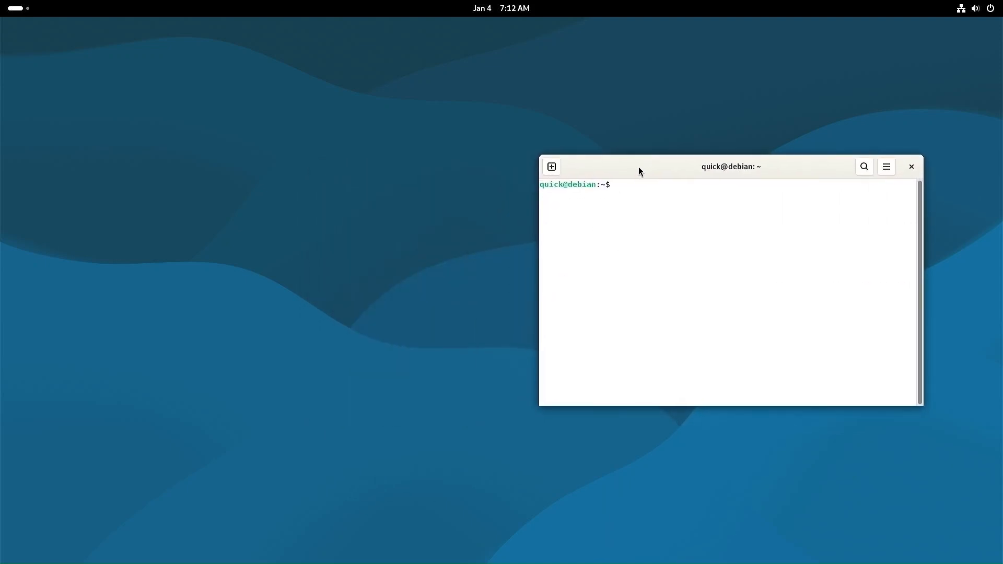
{"action": "key", "text": "super"}
{"action": "left_click", "coordinate": [415, 531]}
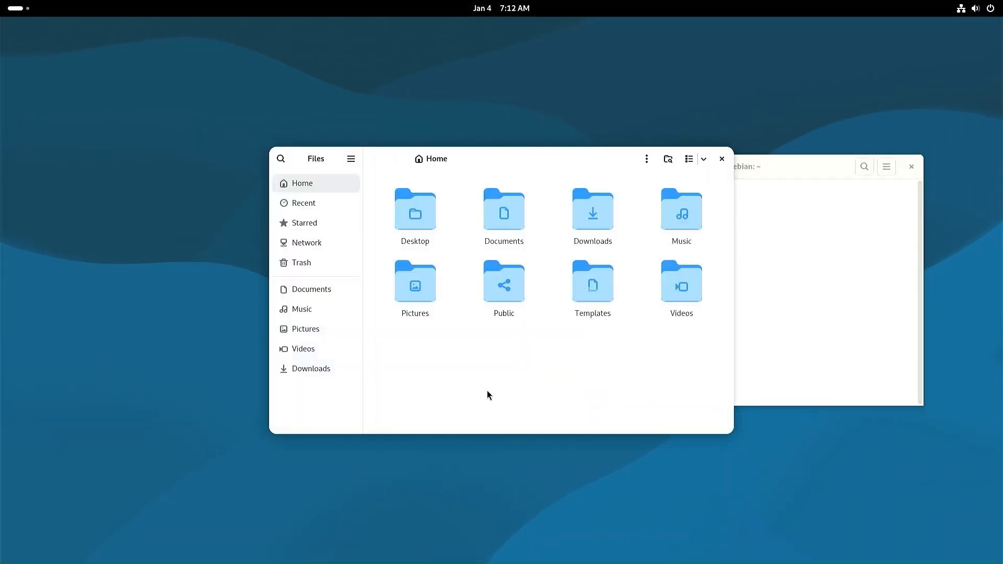
{"action": "left_click_drag", "start_coordinate": [590, 158], "coordinate": [379, 152]}
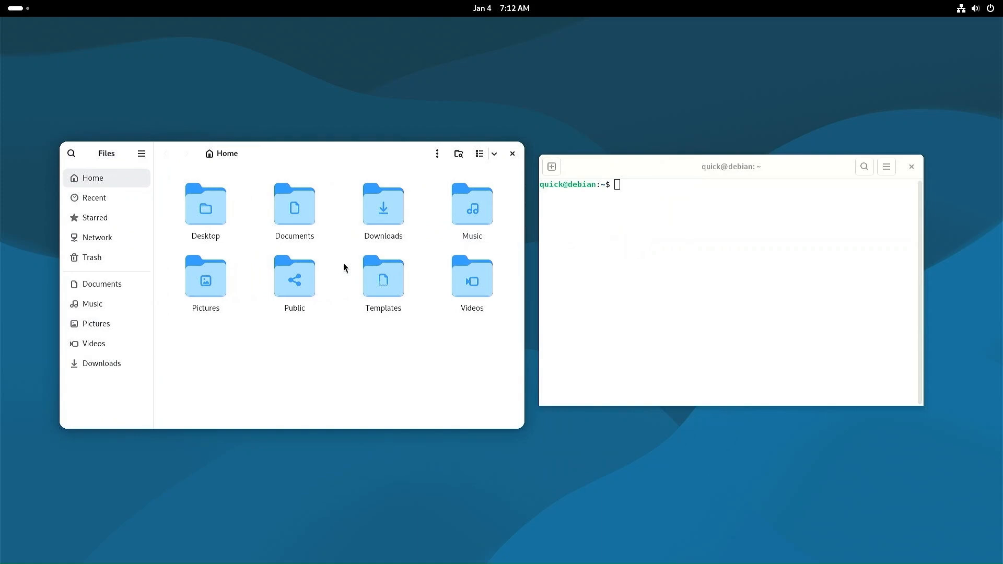
Step: Navigate Files to /boot/efi, authenticating as administrator
{"action": "left_click", "coordinate": [289, 153]}
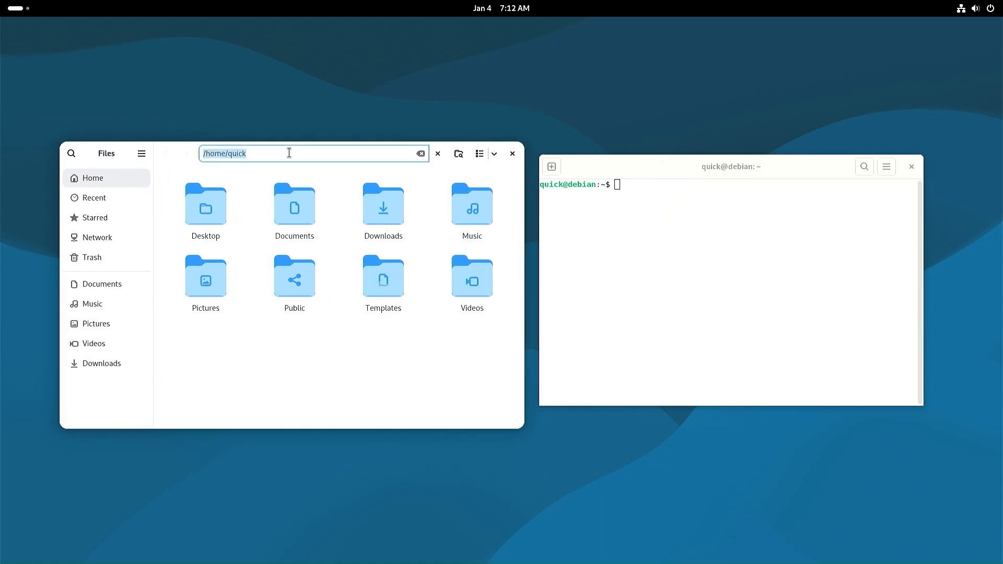
{"action": "key", "text": "BackSpace"}
{"action": "key", "text": "Return"}
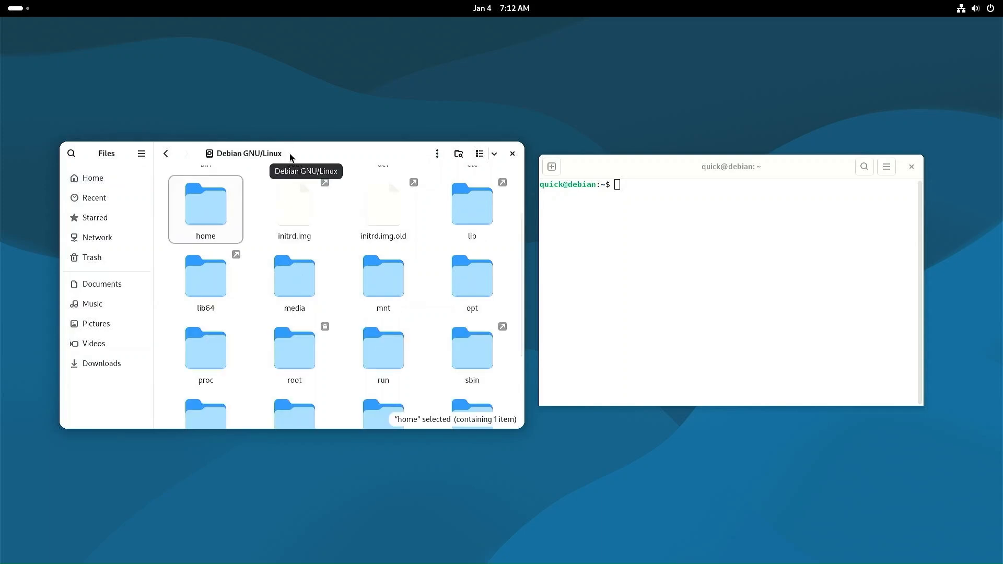
{"action": "scroll", "coordinate": [349, 243], "scroll_direction": "up", "scroll_amount": 3}
{"action": "left_click", "coordinate": [307, 215]}
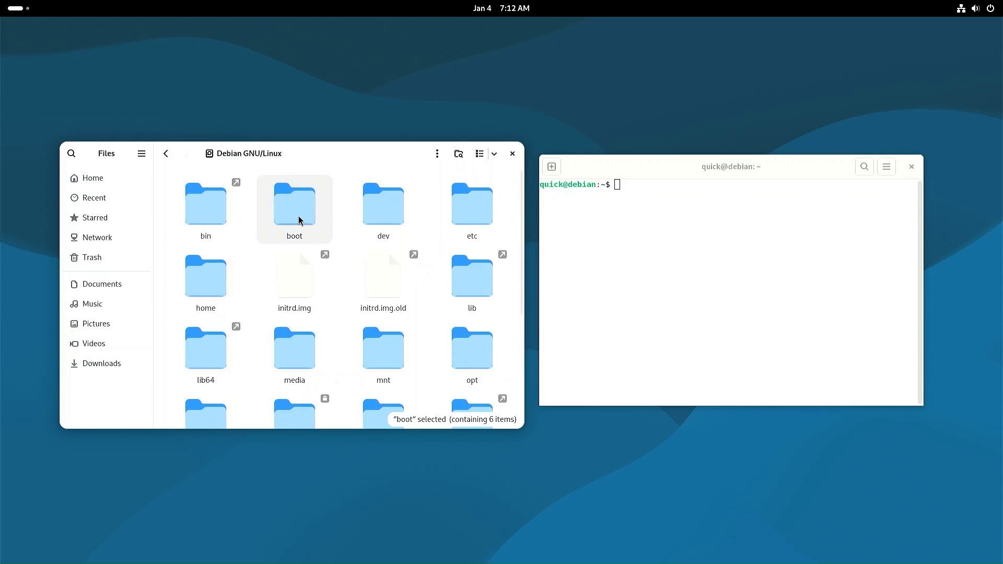
{"action": "double_click", "coordinate": [300, 220]}
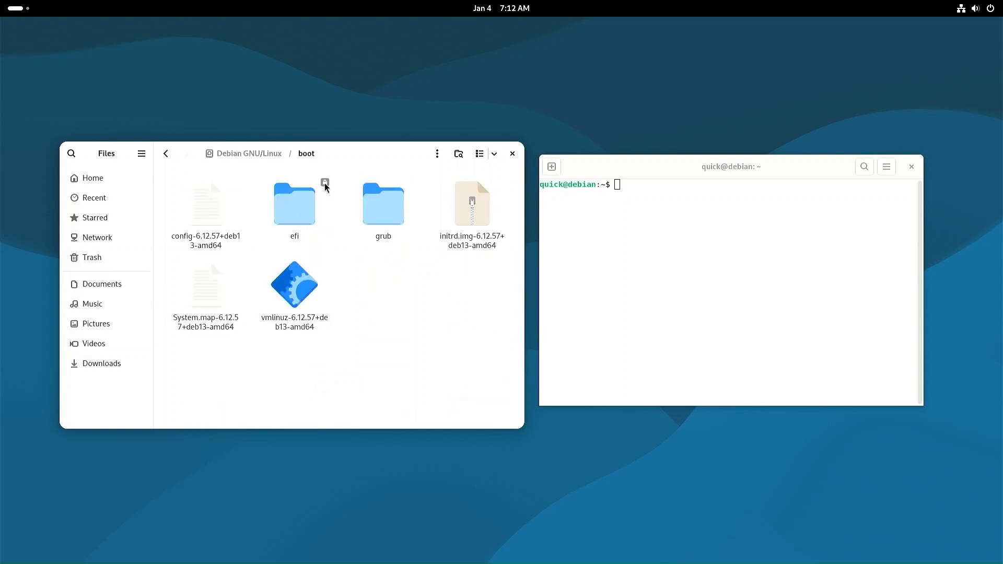
{"action": "double_click", "coordinate": [301, 216]}
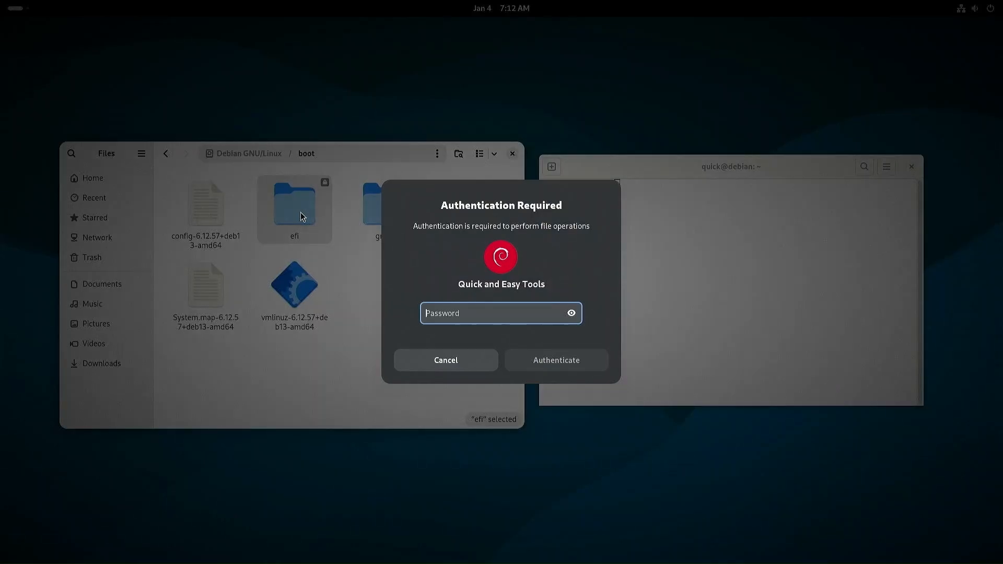
{"action": "type", "text": "•••"}
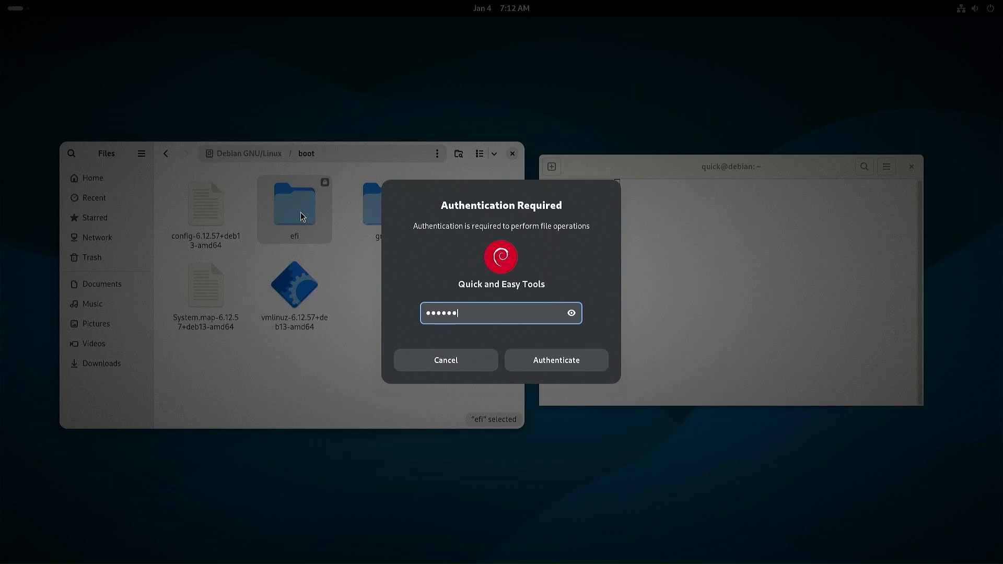
{"action": "key", "text": "Return"}
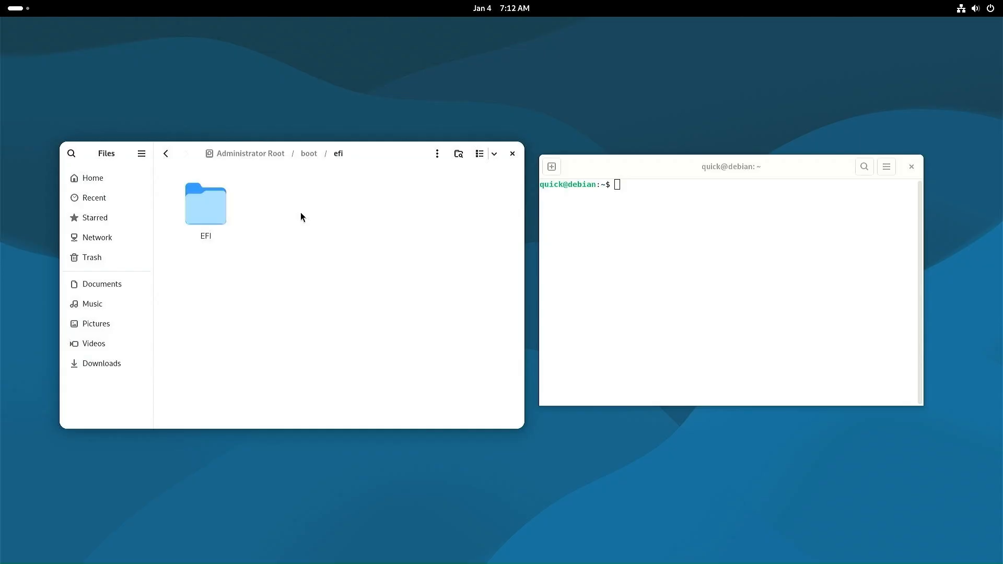
Step: Open the EFI folder to view its BOOT and debian folders
{"action": "double_click", "coordinate": [208, 205]}
{"action": "left_click", "coordinate": [202, 234]}
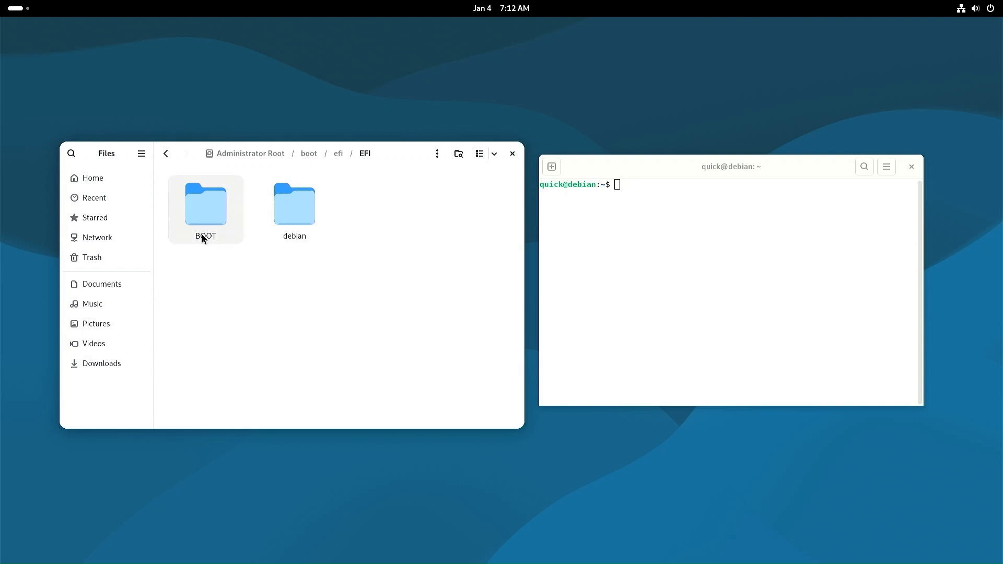
{"action": "left_click", "coordinate": [297, 234]}
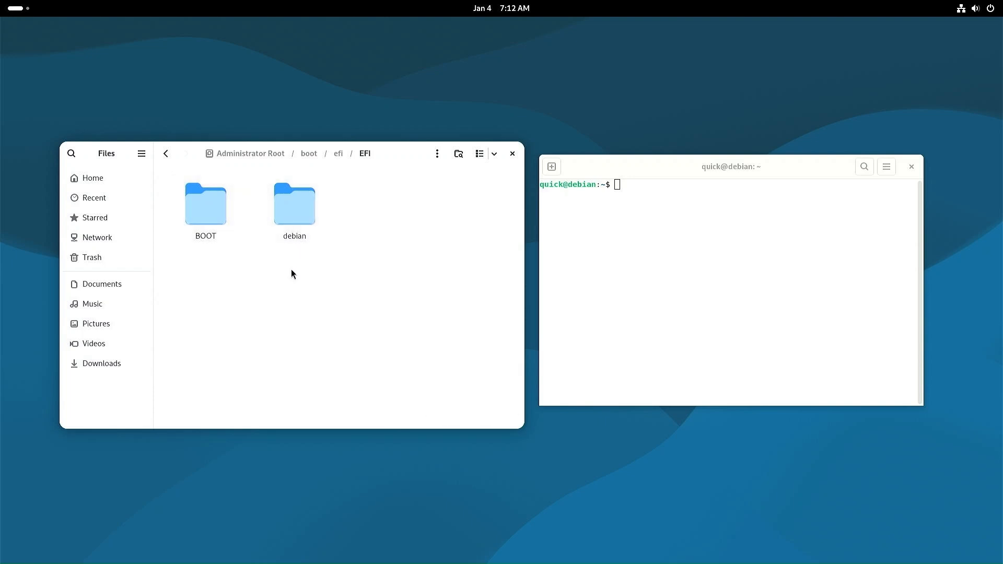
{"action": "left_click", "coordinate": [648, 187]}
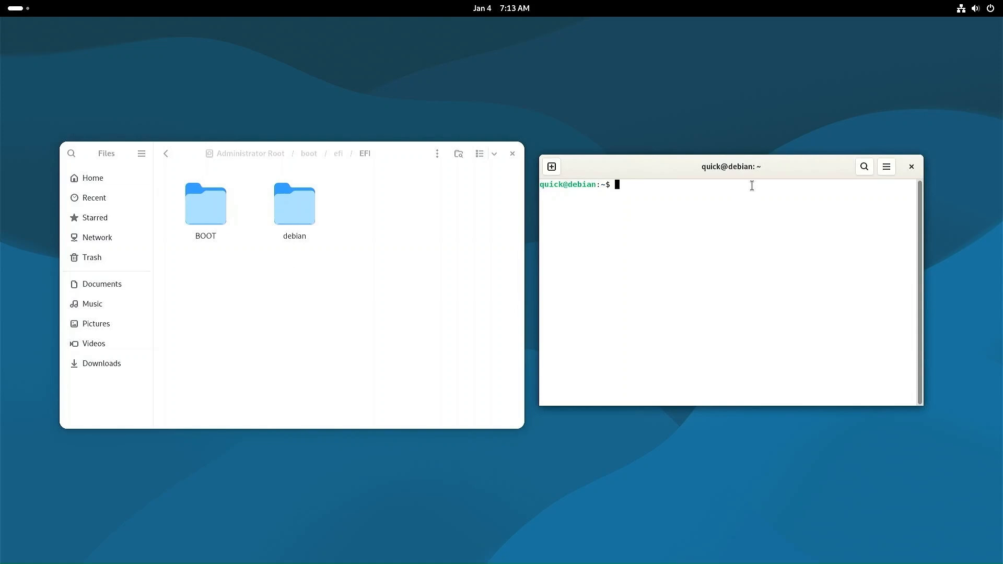
Step: Install the refind package with apt, agreeing to install it to the ESP
{"action": "type", "text": "sudo apt install refind"}
{"action": "key", "text": "Return"}
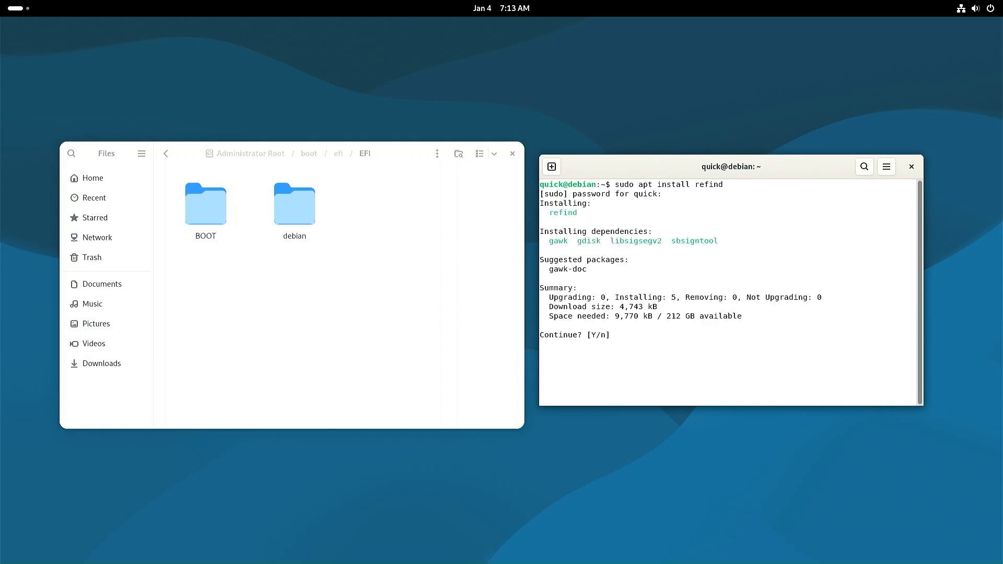
{"action": "type", "text": "Y"}
{"action": "key", "text": "Return"}
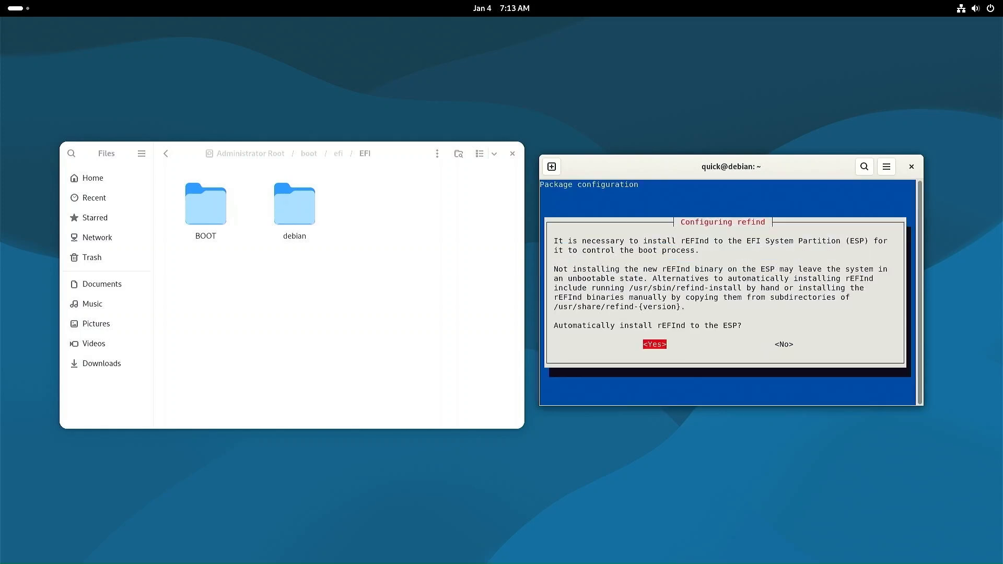
{"action": "key", "text": "Return"}
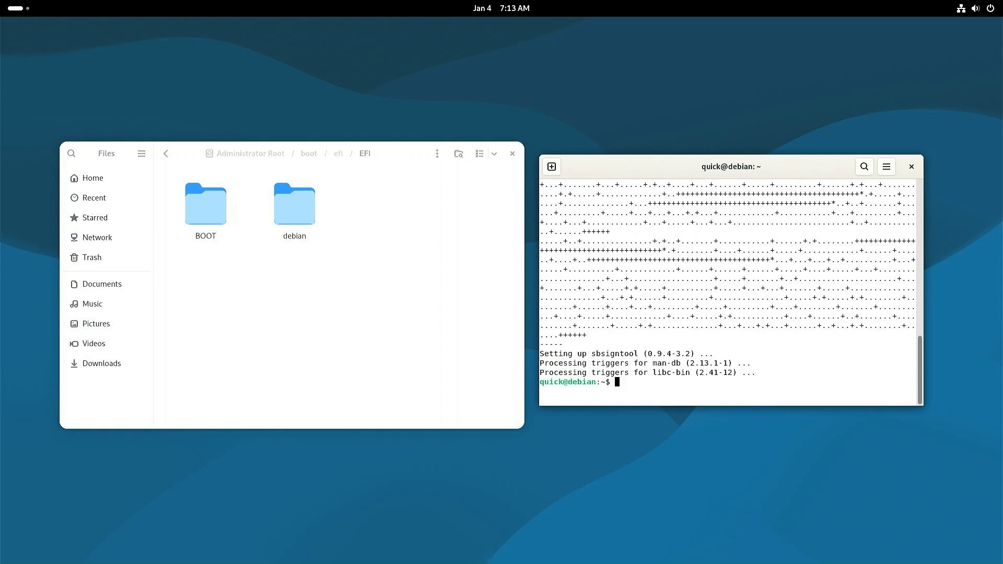
Step: Reopen EFI in Files to check the new refind and tools folders
{"action": "left_click", "coordinate": [165, 155]}
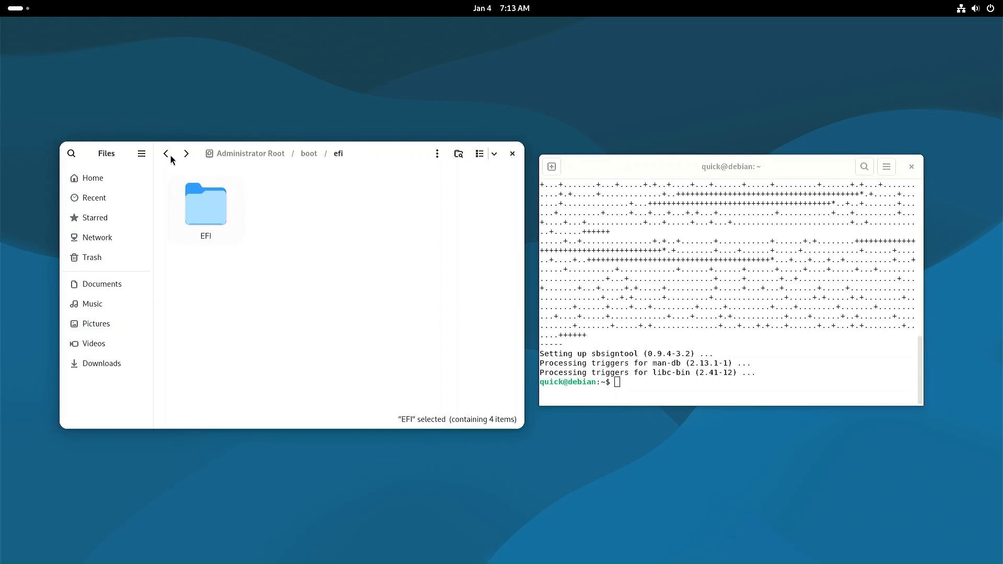
{"action": "double_click", "coordinate": [203, 199]}
{"action": "left_click", "coordinate": [368, 234]}
{"action": "left_click", "coordinate": [486, 241]}
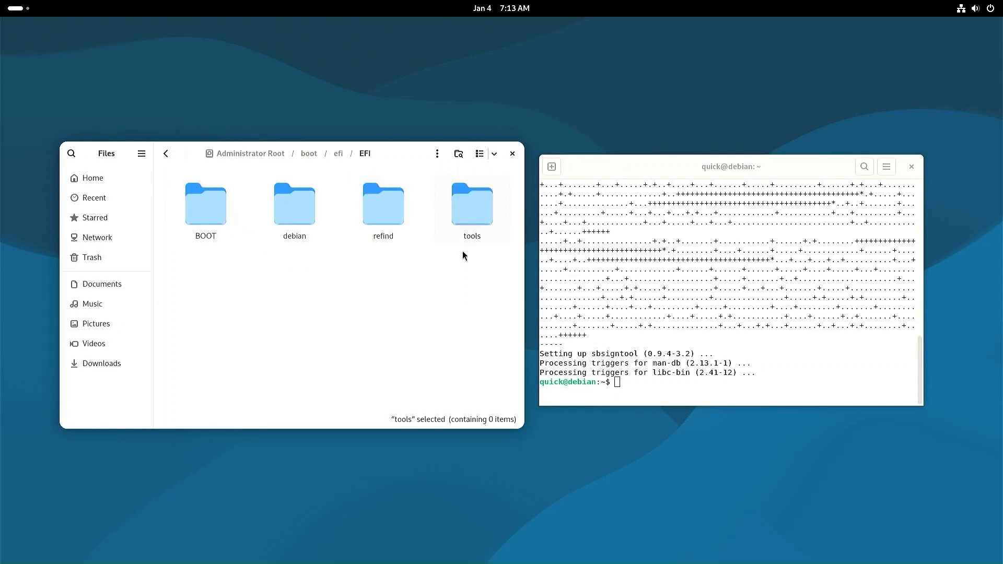
{"action": "left_click", "coordinate": [440, 279]}
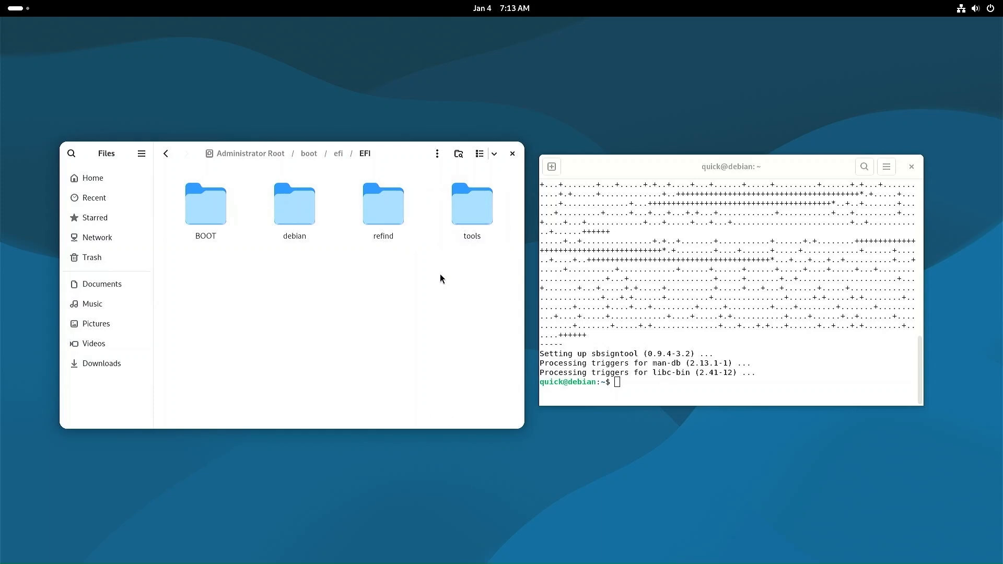
Step: Run sudo refind-install to make rEFInd the default boot manager, then close Terminal
{"action": "left_click", "coordinate": [628, 386]}
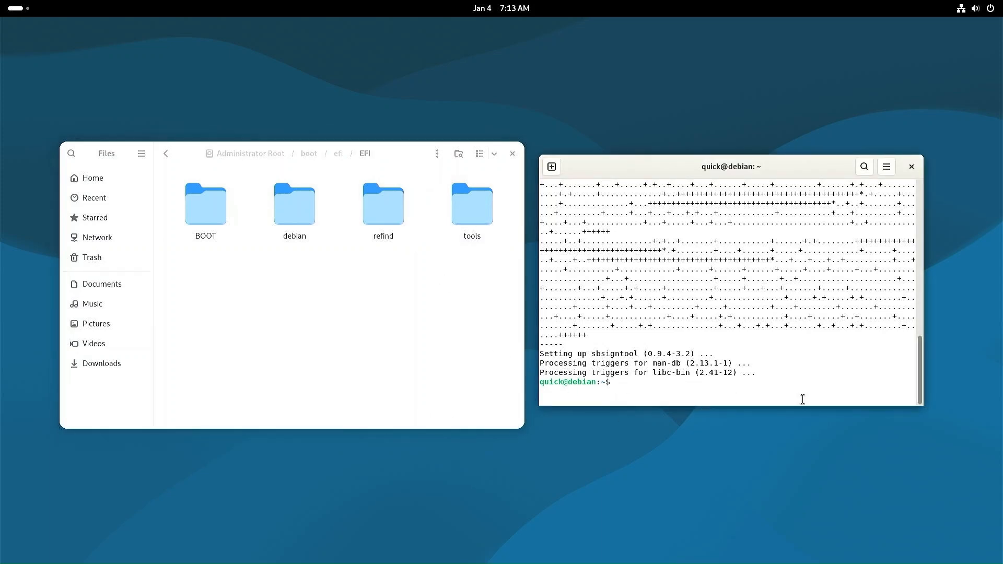
{"action": "type", "text": "clear"}
{"action": "key", "text": "Return"}
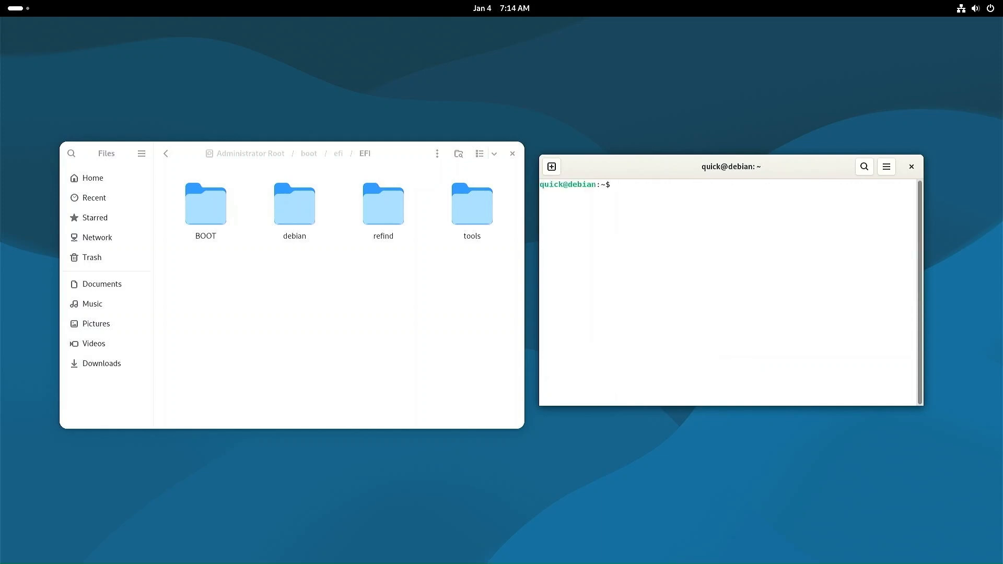
{"action": "type", "text": "sudo refind-install"}
{"action": "key", "text": "Return"}
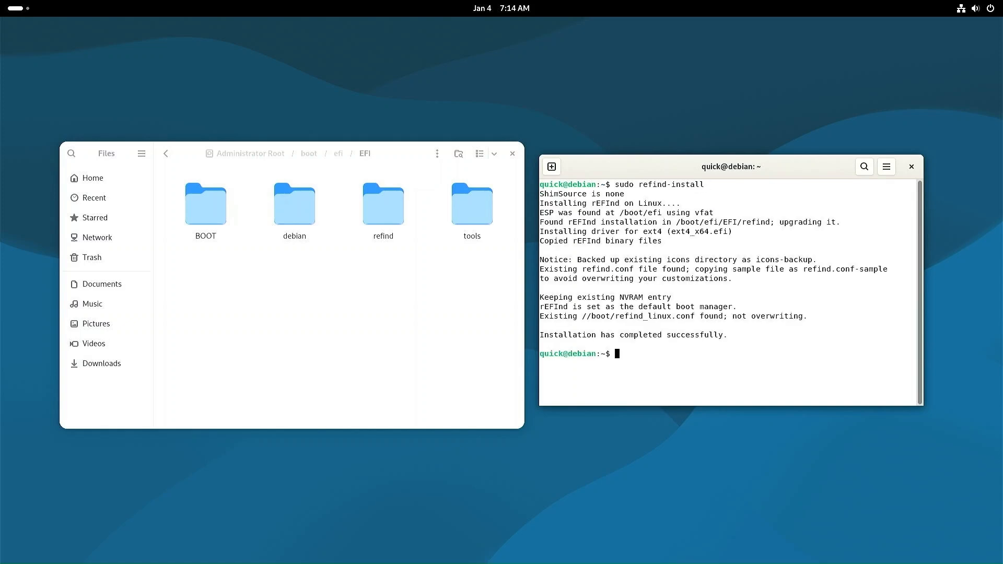
{"action": "left_click_drag", "start_coordinate": [540, 297], "coordinate": [738, 302]}
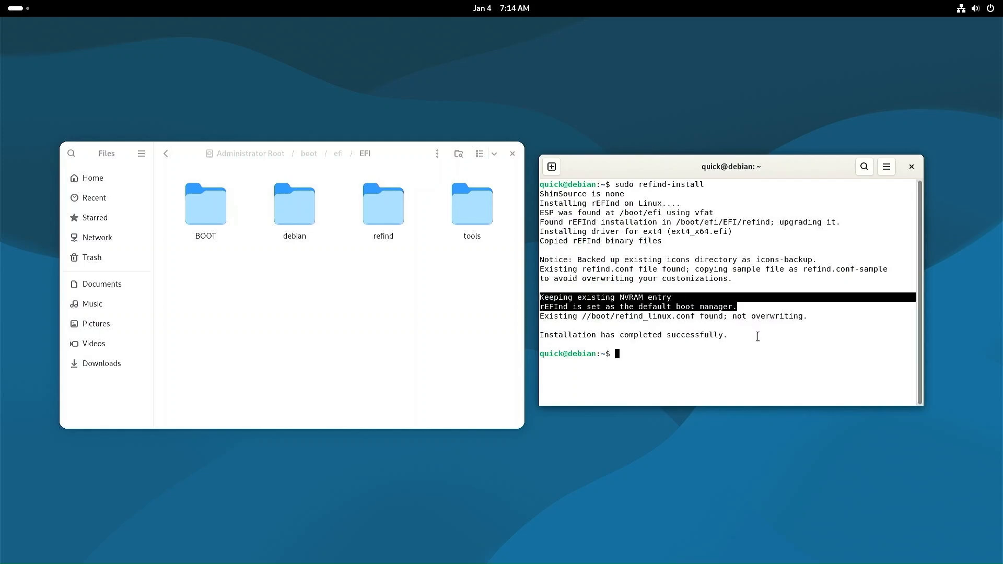
{"action": "left_click", "coordinate": [909, 169]}
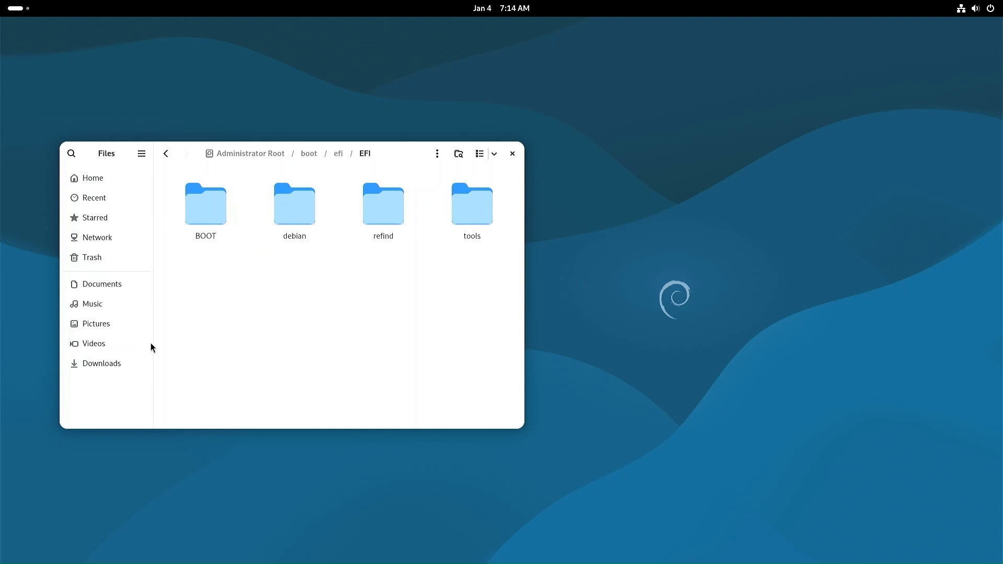
Step: Open Downloads in a second window and extract grubfm-en_US.7z into its folder
{"action": "right_click", "coordinate": [79, 365]}
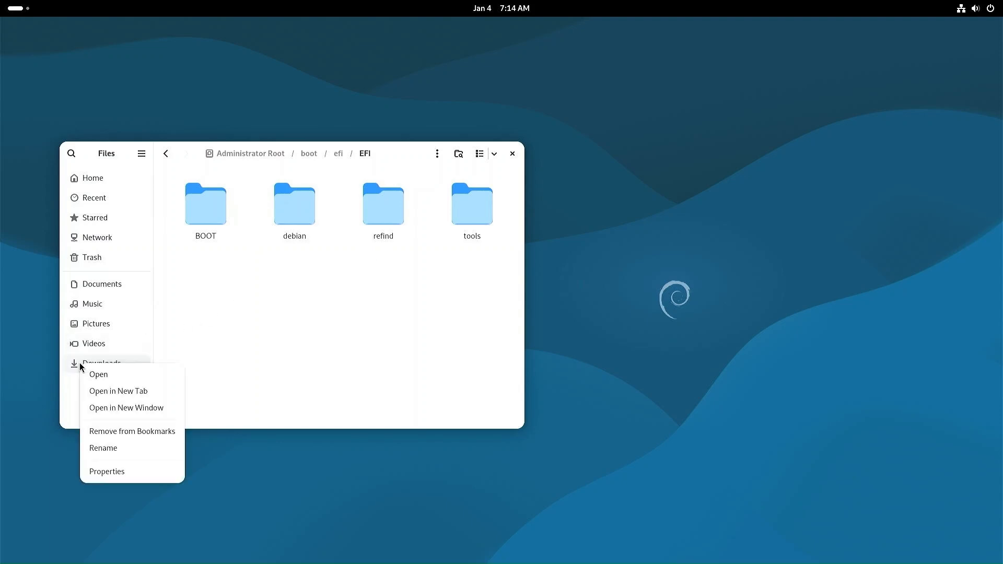
{"action": "left_click", "coordinate": [94, 408]}
{"action": "left_click_drag", "start_coordinate": [536, 162], "coordinate": [793, 160]}
{"action": "left_click_drag", "start_coordinate": [403, 156], "coordinate": [387, 157]}
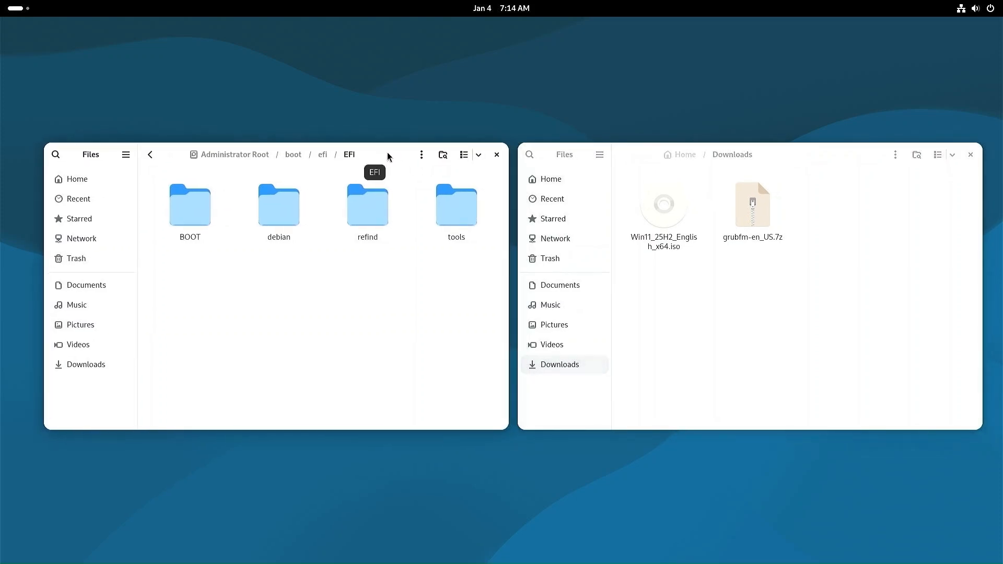
{"action": "left_click", "coordinate": [761, 235]}
{"action": "right_click", "coordinate": [761, 220]}
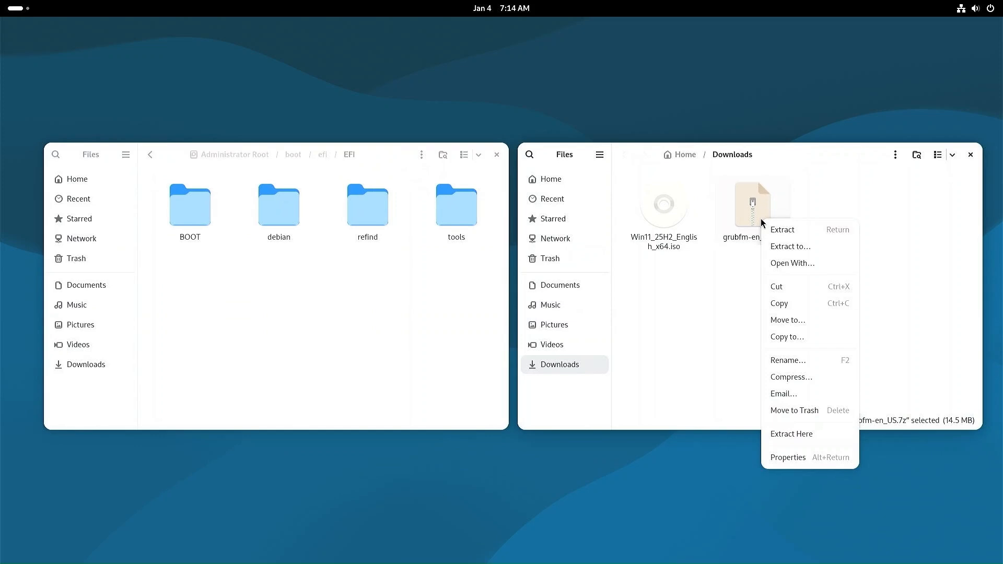
{"action": "left_click", "coordinate": [778, 227]}
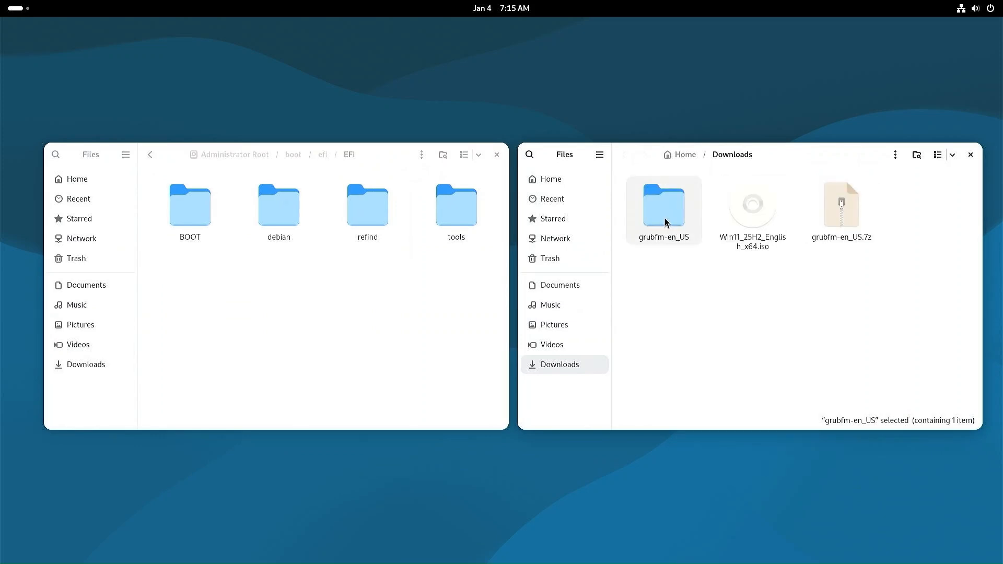
{"action": "double_click", "coordinate": [660, 222]}
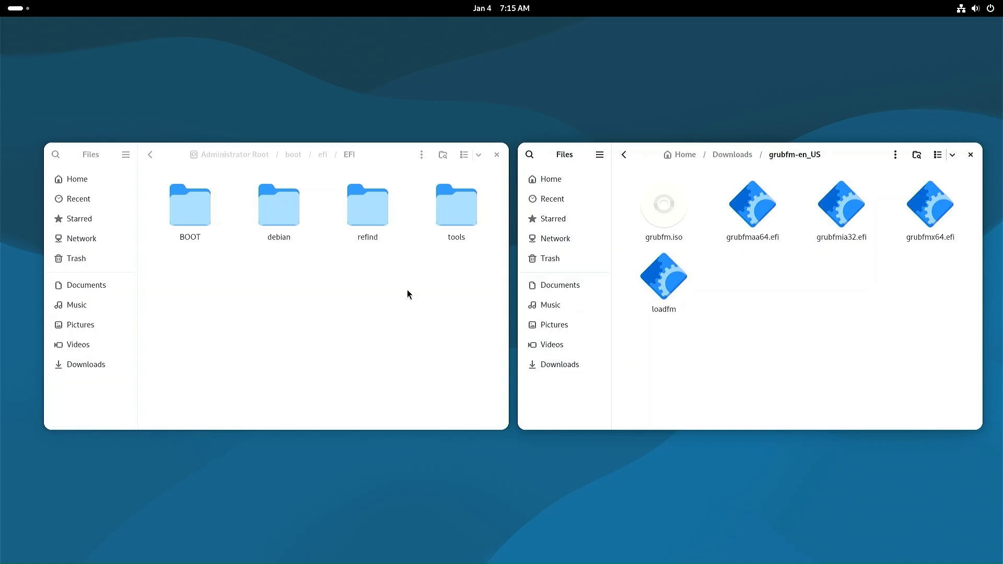
Step: Create a new folder named GrubFM inside EFI
{"action": "right_click", "coordinate": [361, 291]}
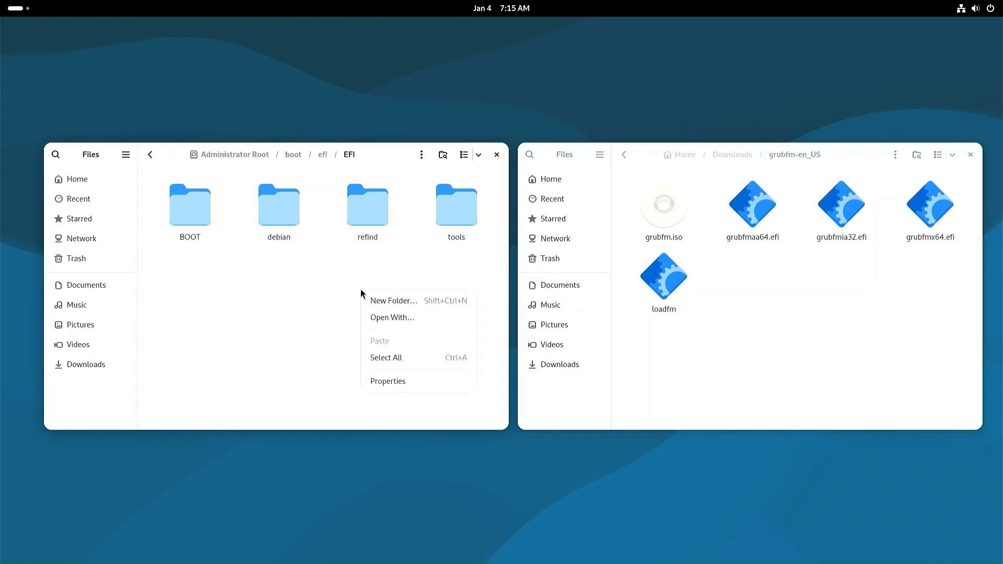
{"action": "left_click", "coordinate": [387, 301]}
{"action": "type", "text": "Gru"}
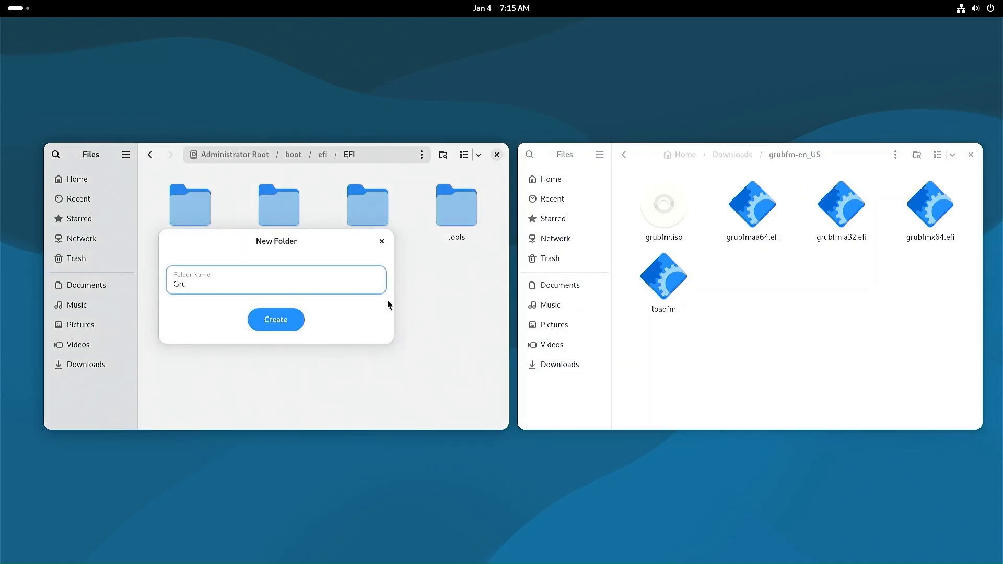
{"action": "type", "text": "bFM"}
{"action": "left_click", "coordinate": [275, 324]}
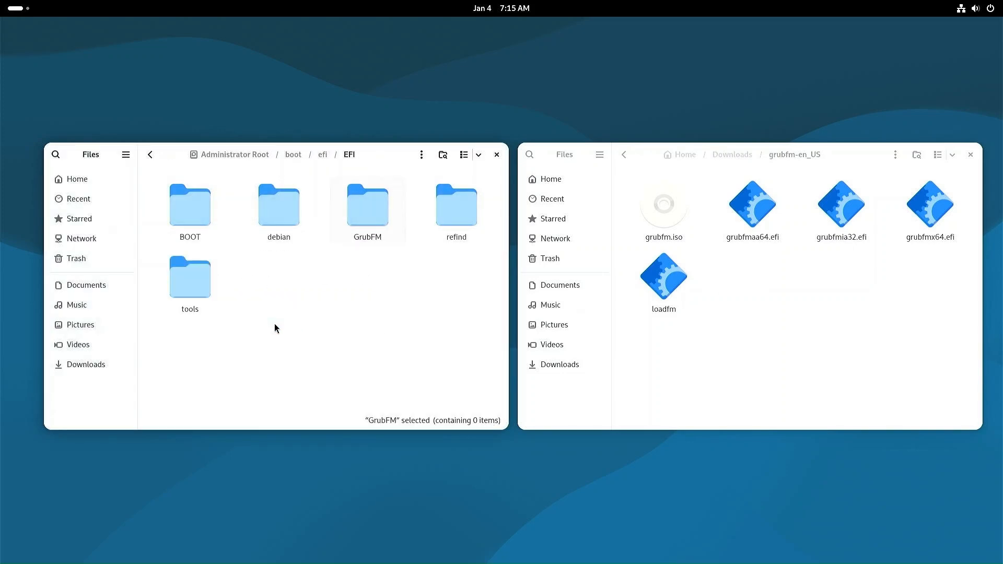
Step: Copy the three grubfm .efi files from the extracted folder into GrubFM
{"action": "double_click", "coordinate": [366, 228]}
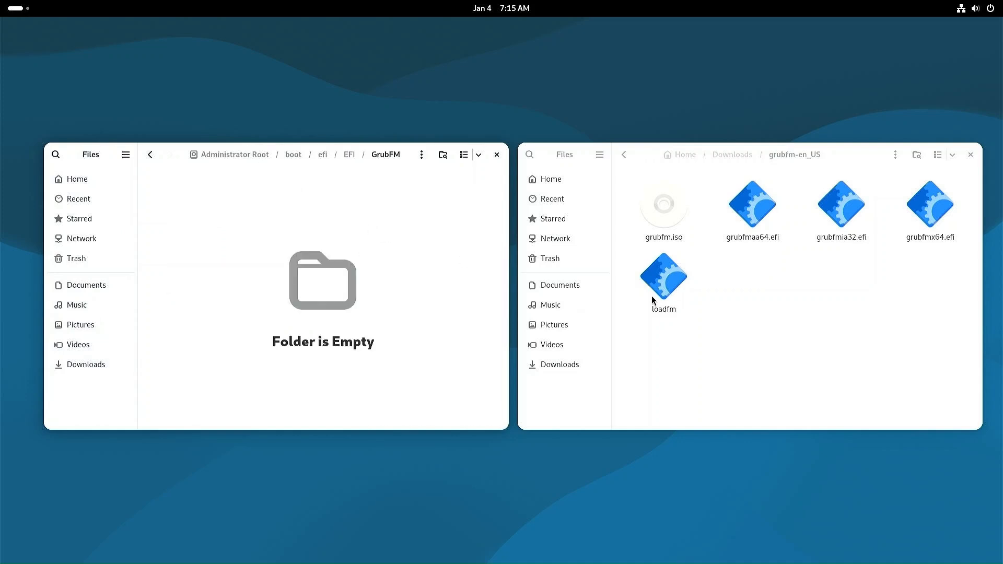
{"action": "left_click_drag", "start_coordinate": [744, 261], "coordinate": [928, 211]}
{"action": "left_click_drag", "start_coordinate": [752, 219], "coordinate": [330, 290]}
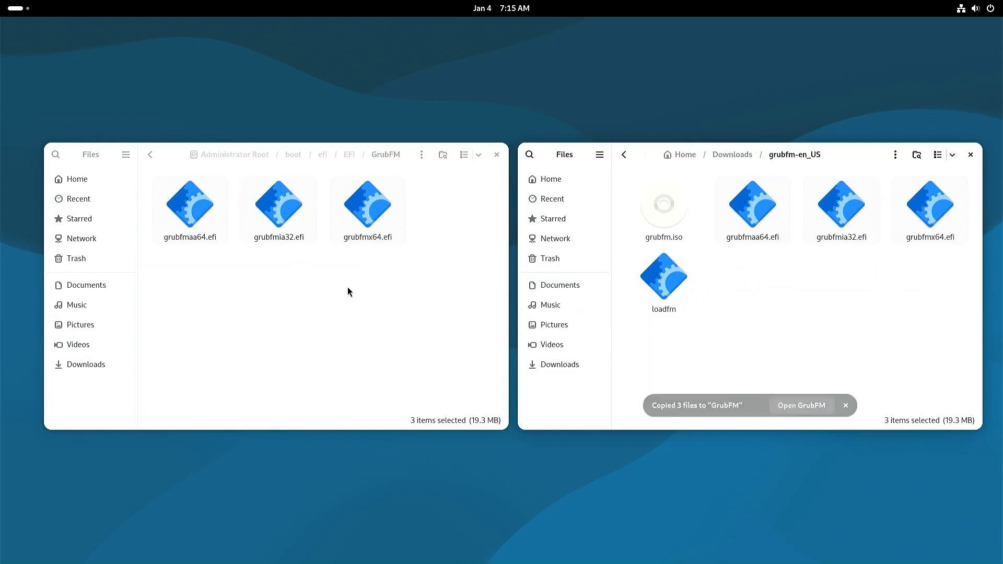
Step: Delete grubfmaa64.efi and grubfmia32.efi, keeping only grubfmx64.efi, and close both windows
{"action": "left_click", "coordinate": [369, 236]}
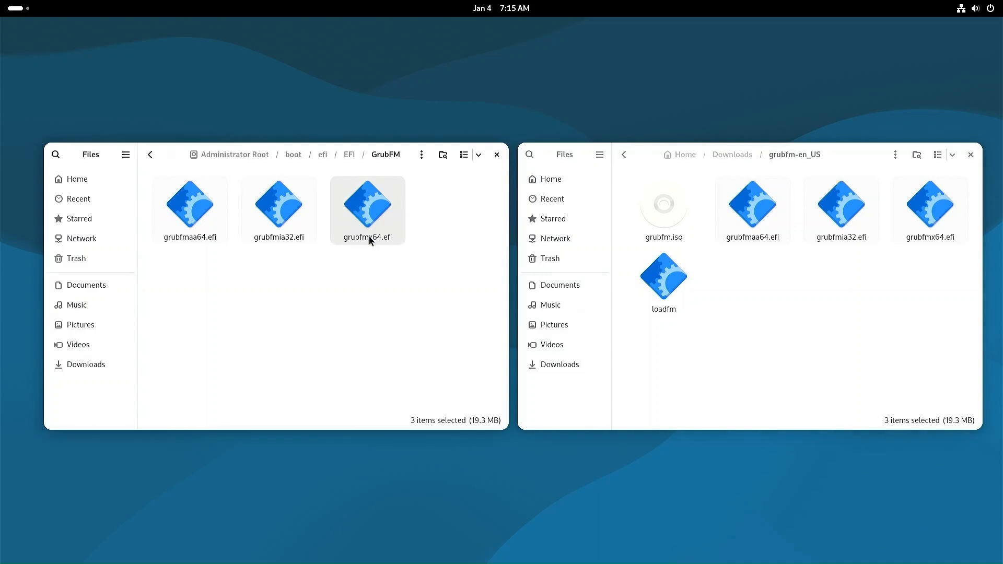
{"action": "left_click", "coordinate": [369, 236]}
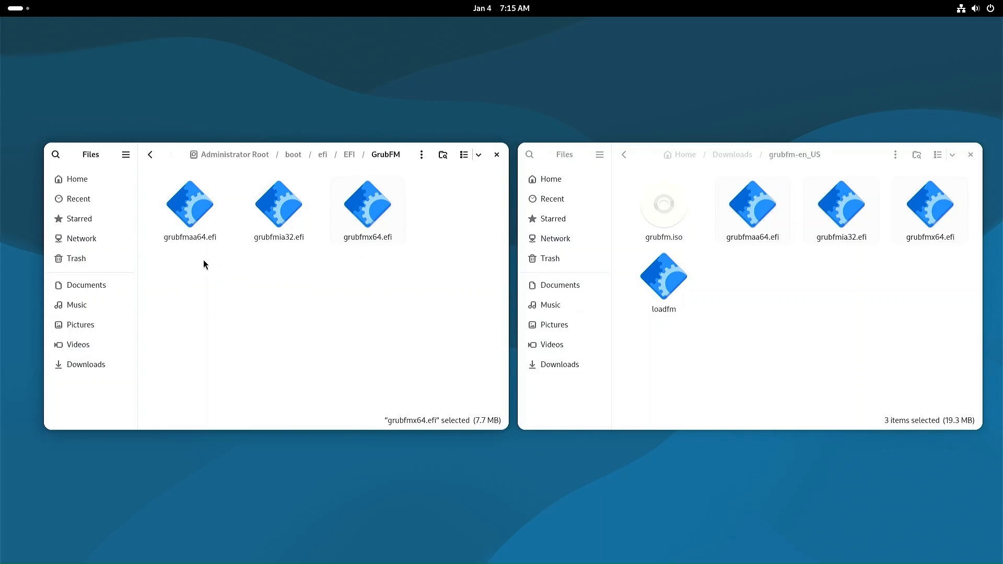
{"action": "left_click_drag", "start_coordinate": [186, 255], "coordinate": [291, 222]}
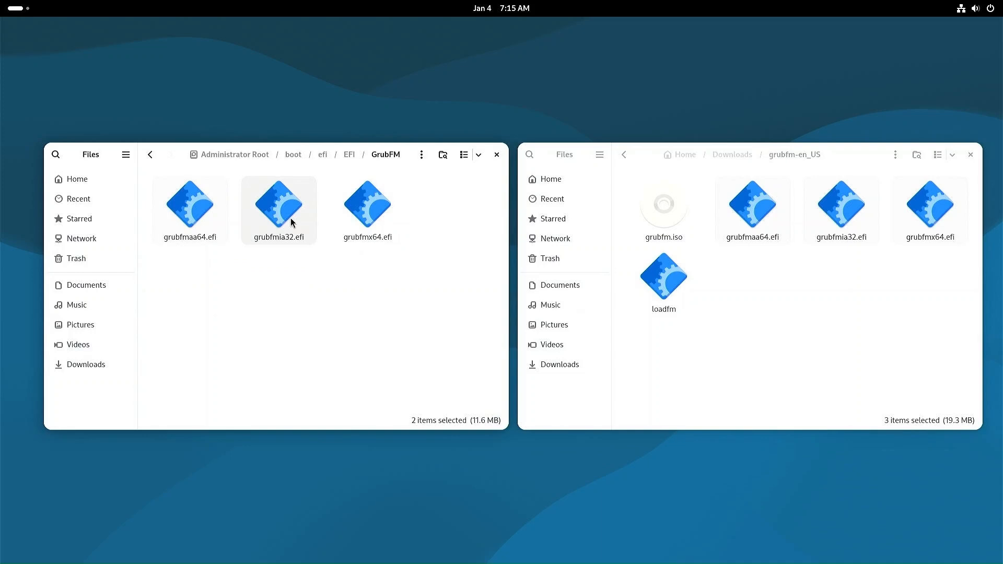
{"action": "key", "text": "Delete"}
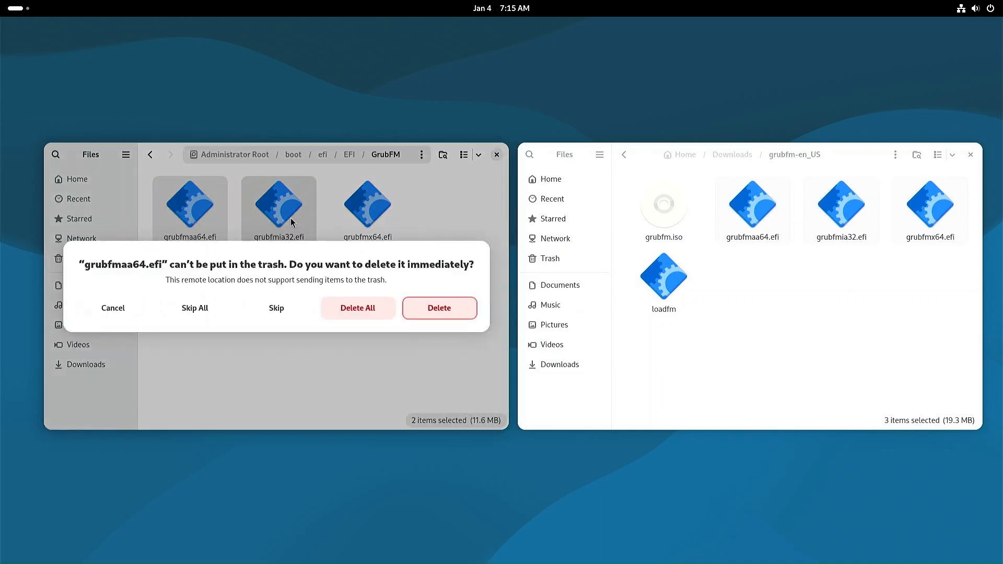
{"action": "left_click", "coordinate": [373, 312]}
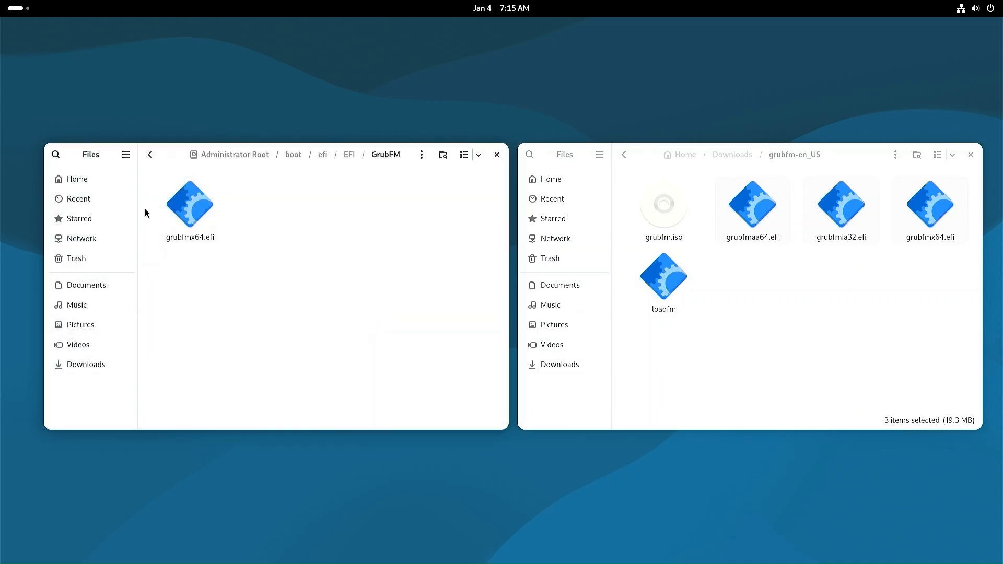
{"action": "left_click", "coordinate": [191, 215]}
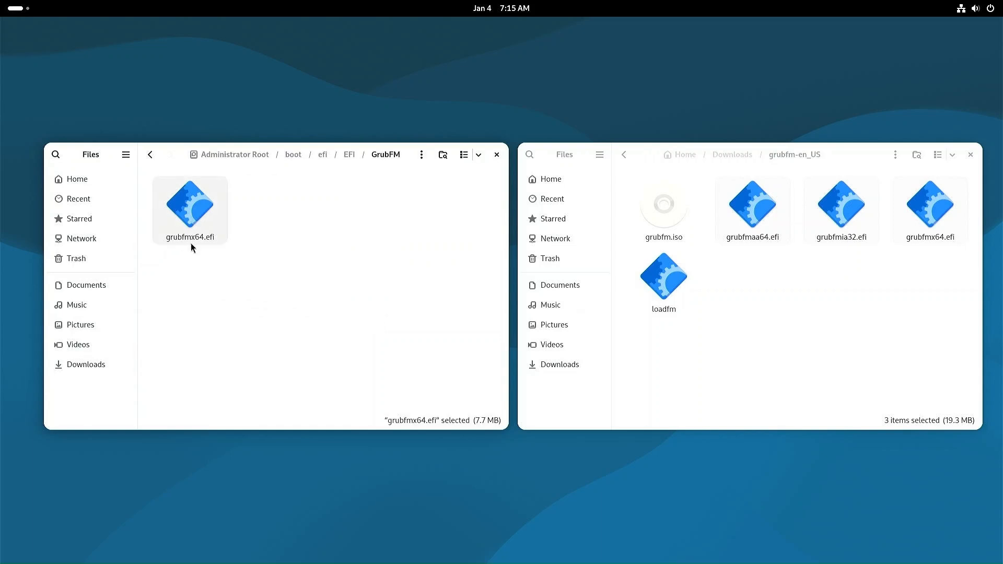
{"action": "left_click", "coordinate": [497, 155]}
{"action": "left_click", "coordinate": [969, 156]}
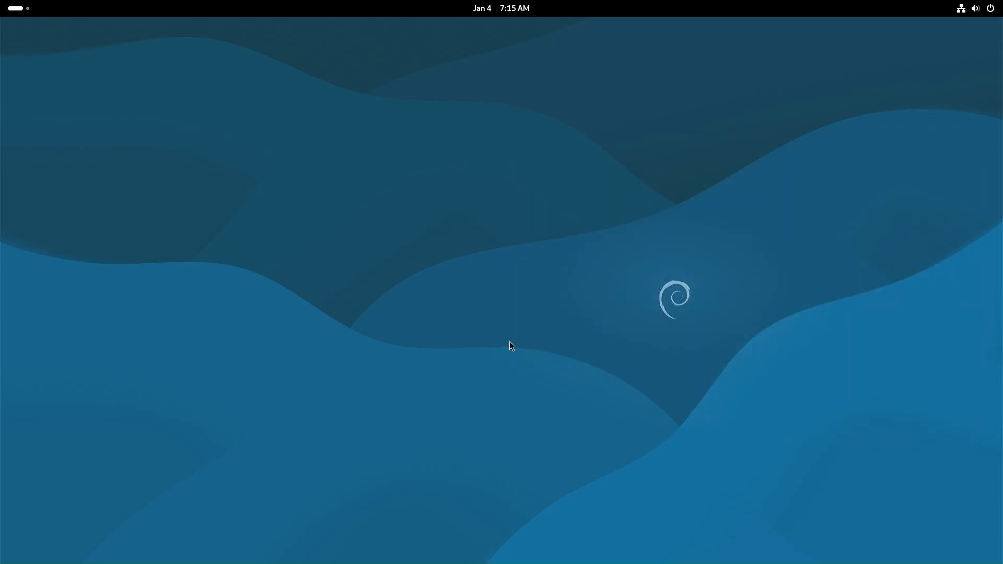
Step: Launch GParted from the app grid and authenticate with the administrator password
{"action": "key", "text": "super"}
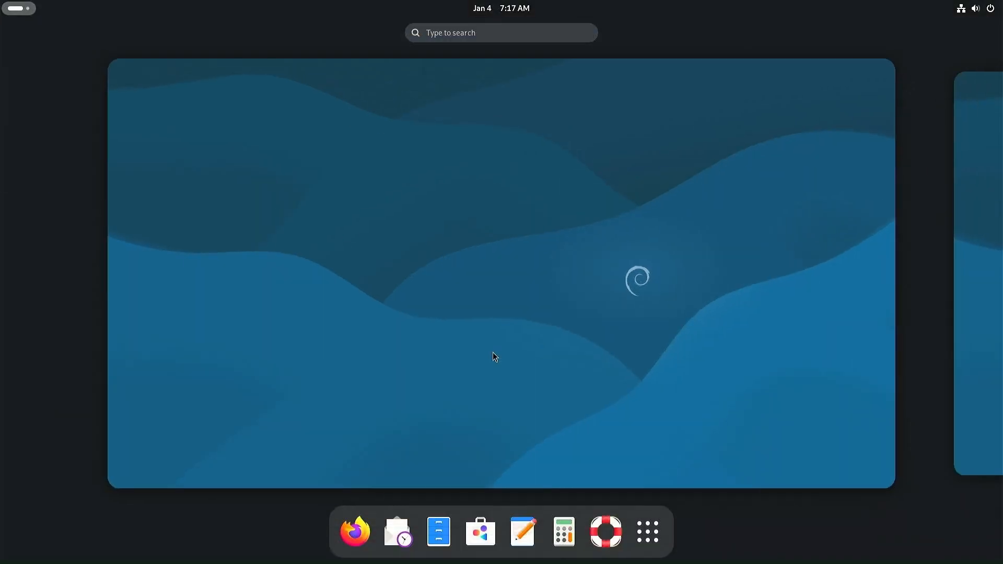
{"action": "left_click", "coordinate": [648, 532]}
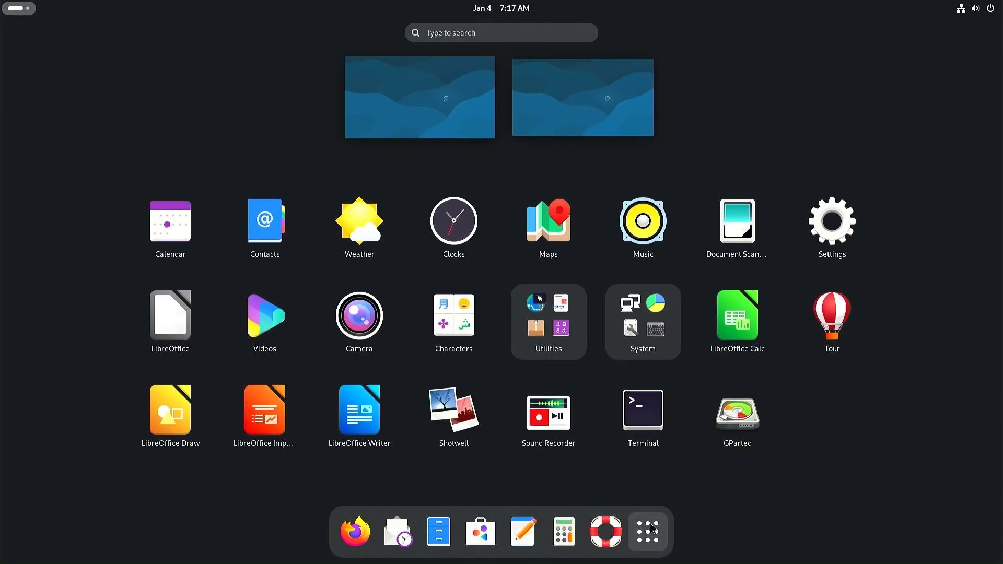
{"action": "left_click", "coordinate": [746, 419]}
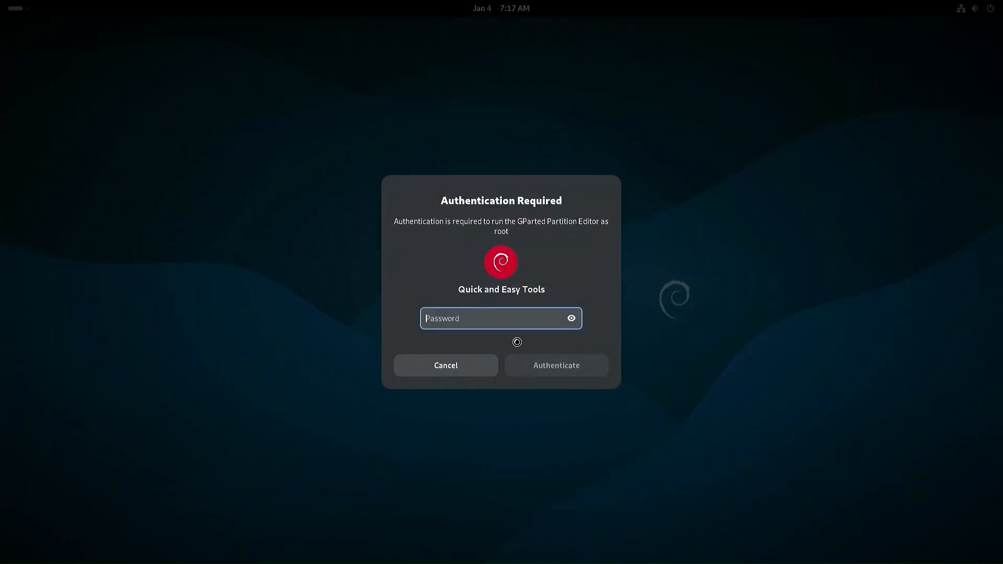
{"action": "type", "text": "********"}
{"action": "key", "text": "Return"}
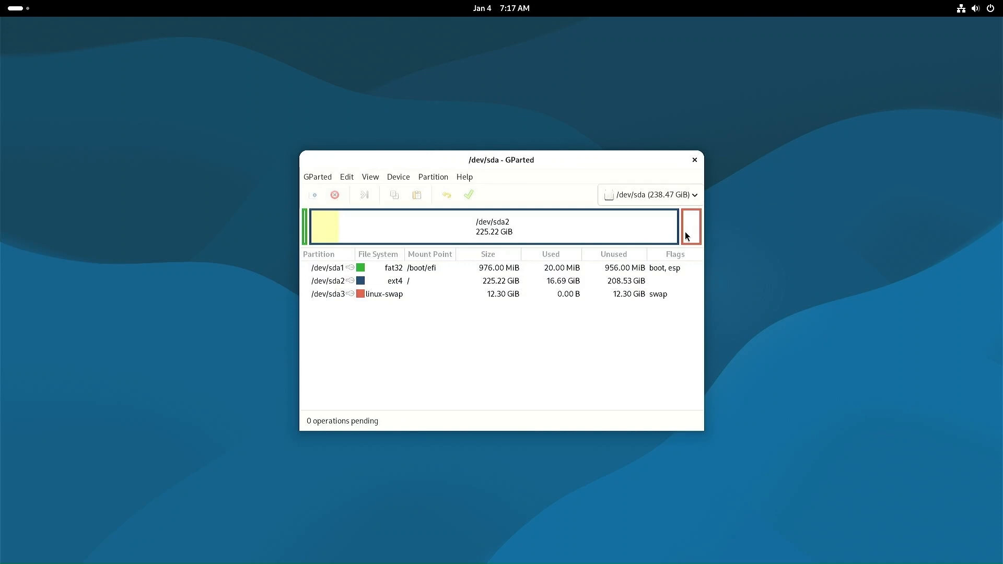
Step: Inspect /dev/sda1 and /dev/sda2, then bring up actions for the /dev/sda3 linux-swap partition
{"action": "left_click", "coordinate": [304, 229]}
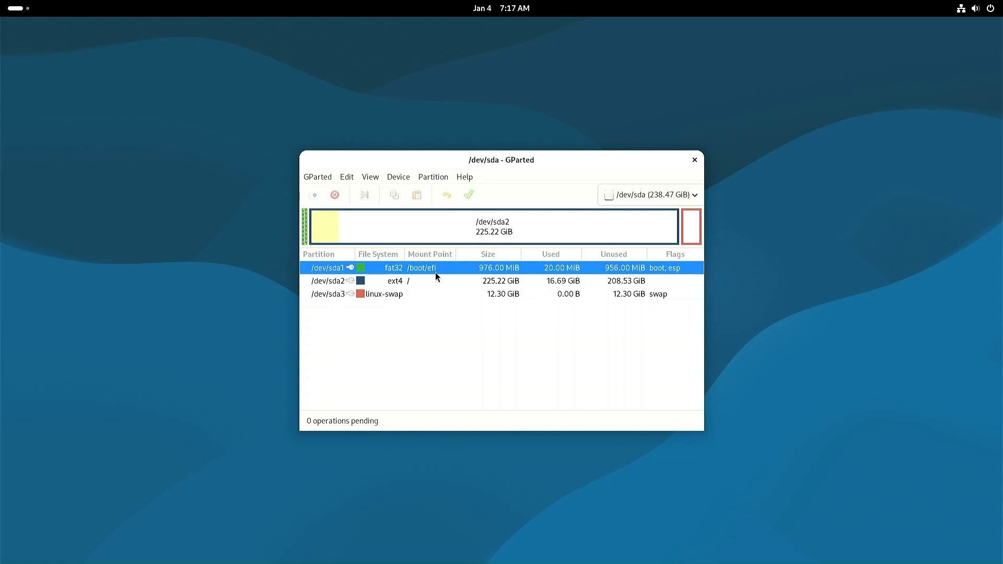
{"action": "left_click", "coordinate": [430, 239]}
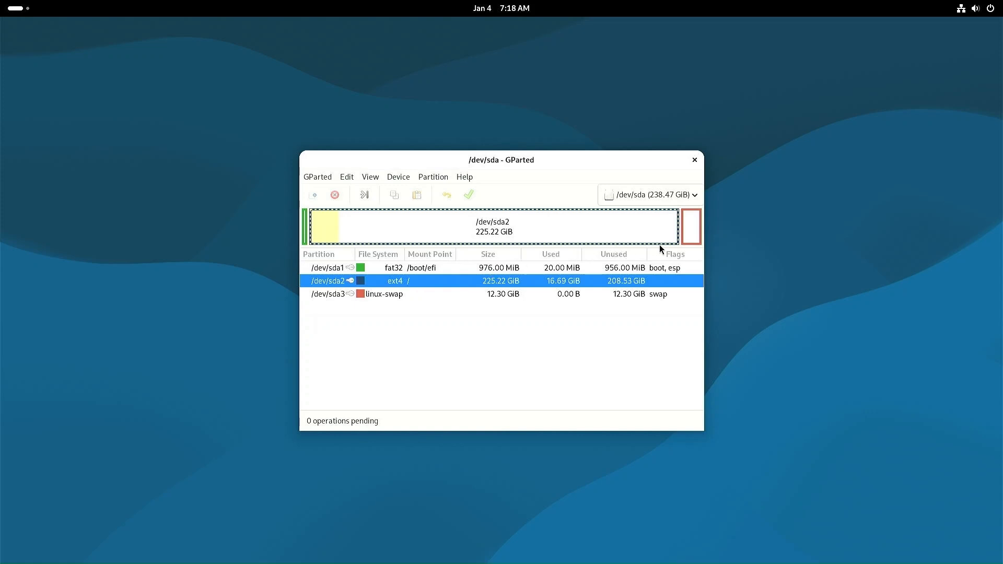
{"action": "left_click", "coordinate": [692, 239]}
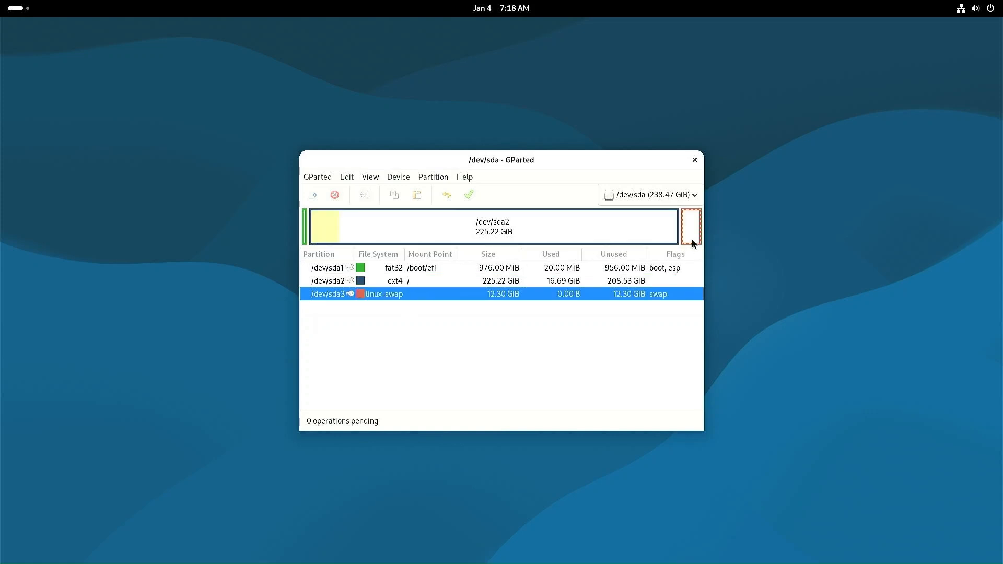
{"action": "right_click", "coordinate": [398, 298]}
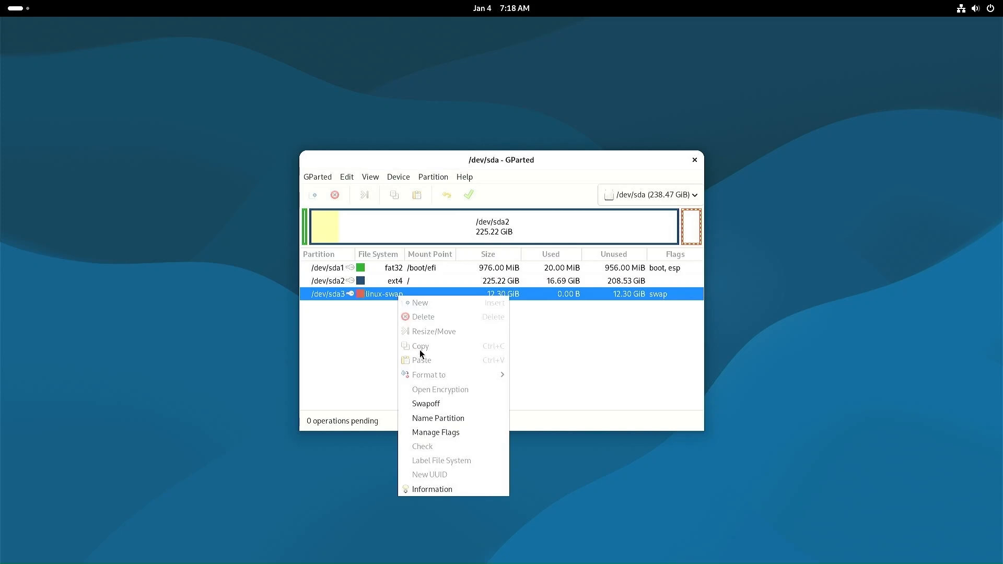
Step: Turn off swap on /dev/sda3 and queue shrinking it to 2.95 GiB
{"action": "left_click", "coordinate": [428, 404]}
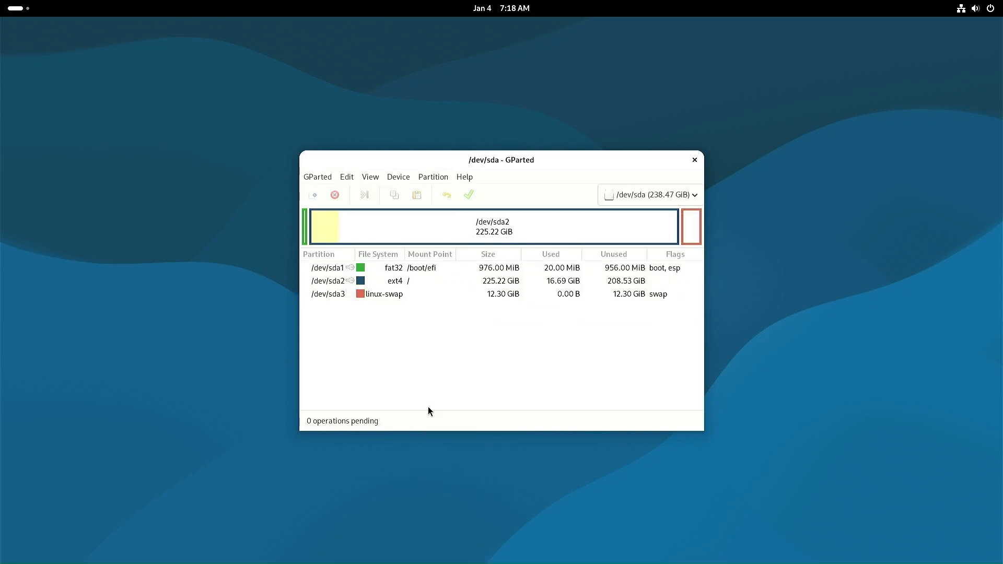
{"action": "right_click", "coordinate": [388, 297]}
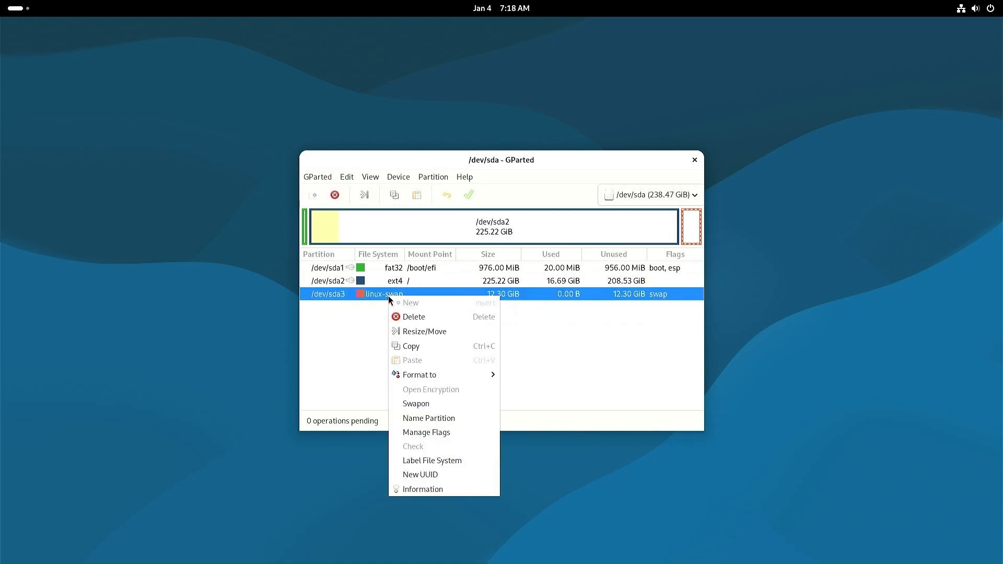
{"action": "left_click", "coordinate": [429, 332]}
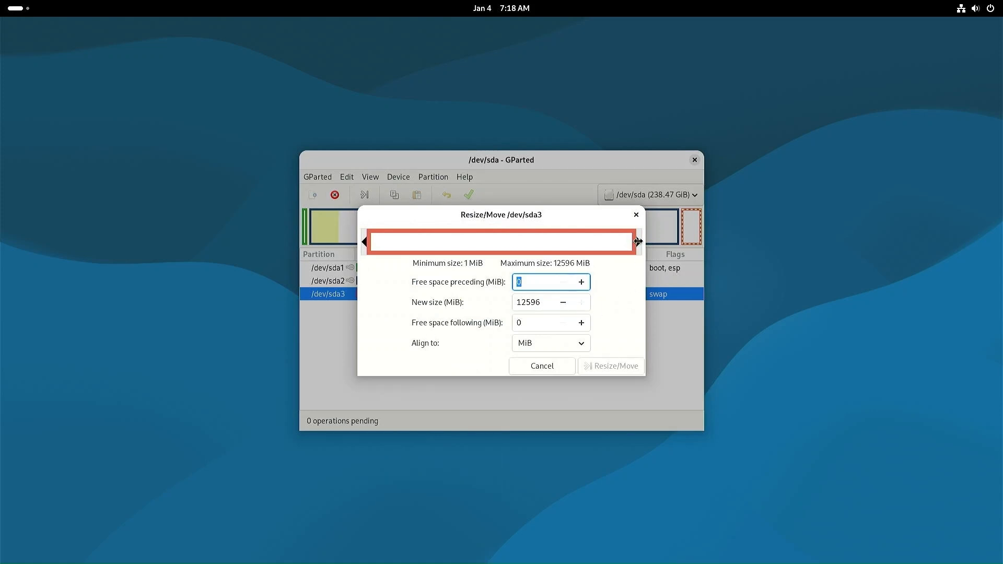
{"action": "left_click_drag", "start_coordinate": [639, 242], "coordinate": [438, 250]}
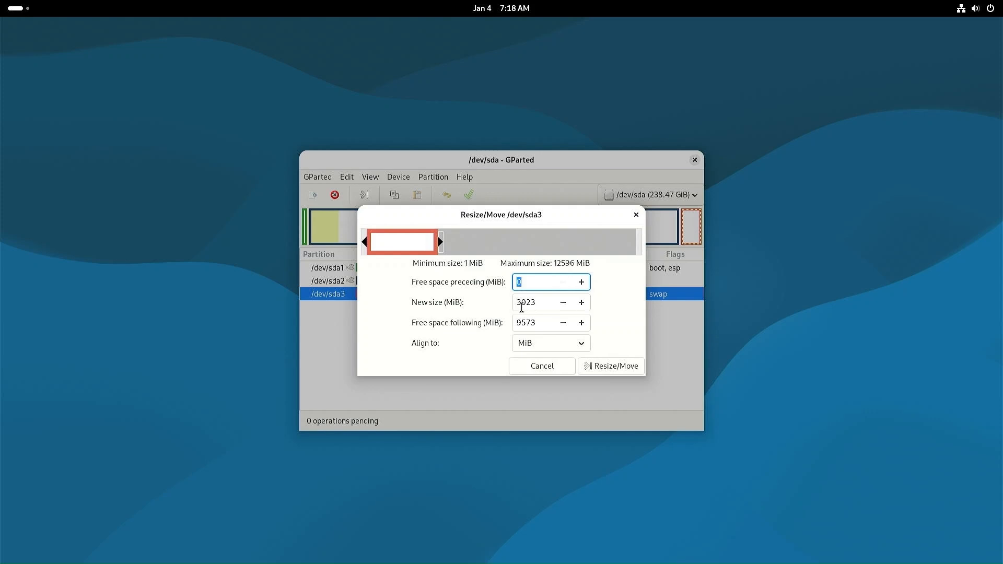
{"action": "double_click", "coordinate": [522, 324]}
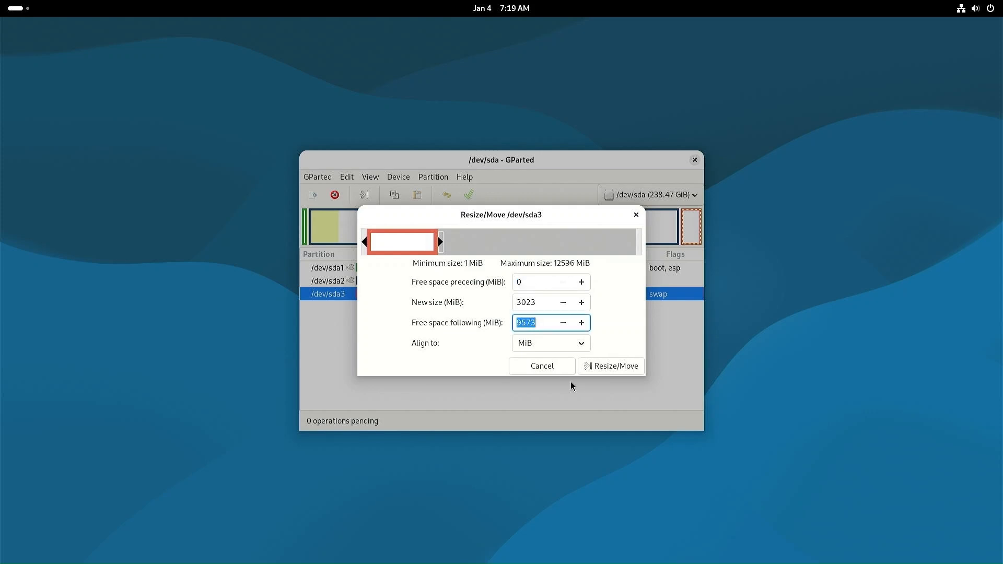
{"action": "left_click", "coordinate": [608, 367]}
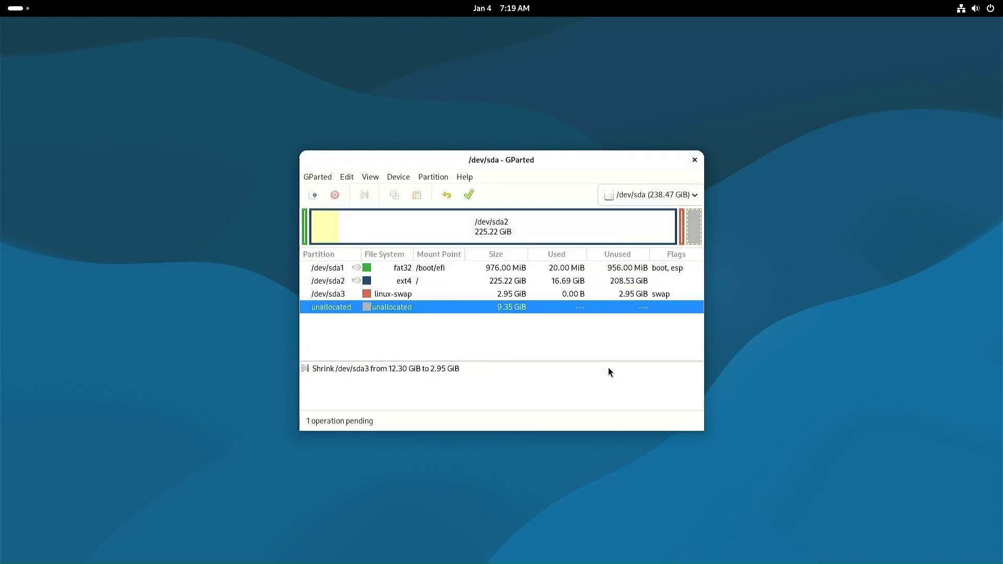
Step: Apply the pending shrink to the disk and close the completed operations report
{"action": "left_click", "coordinate": [468, 195]}
{"action": "left_click", "coordinate": [563, 324]}
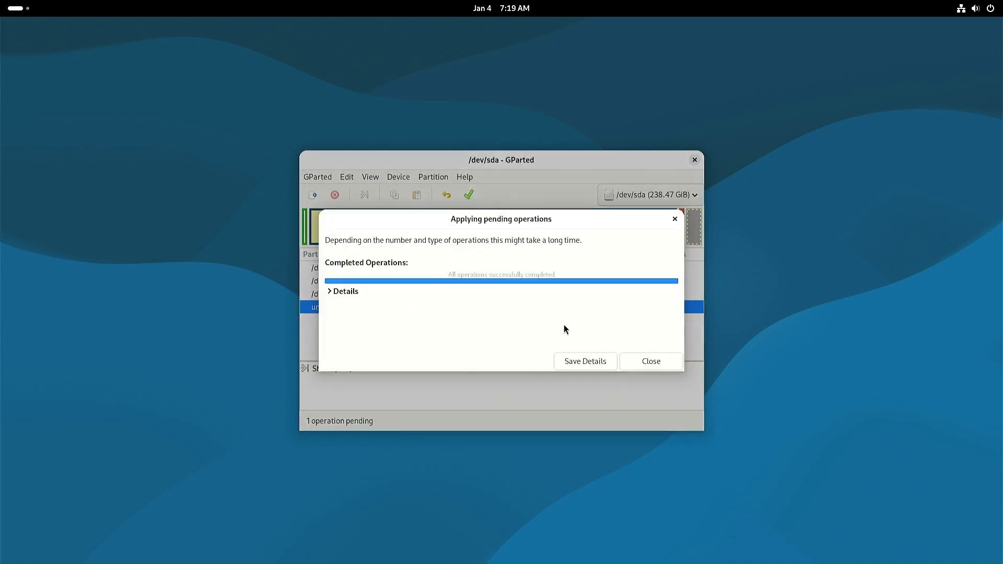
{"action": "left_click", "coordinate": [331, 291]}
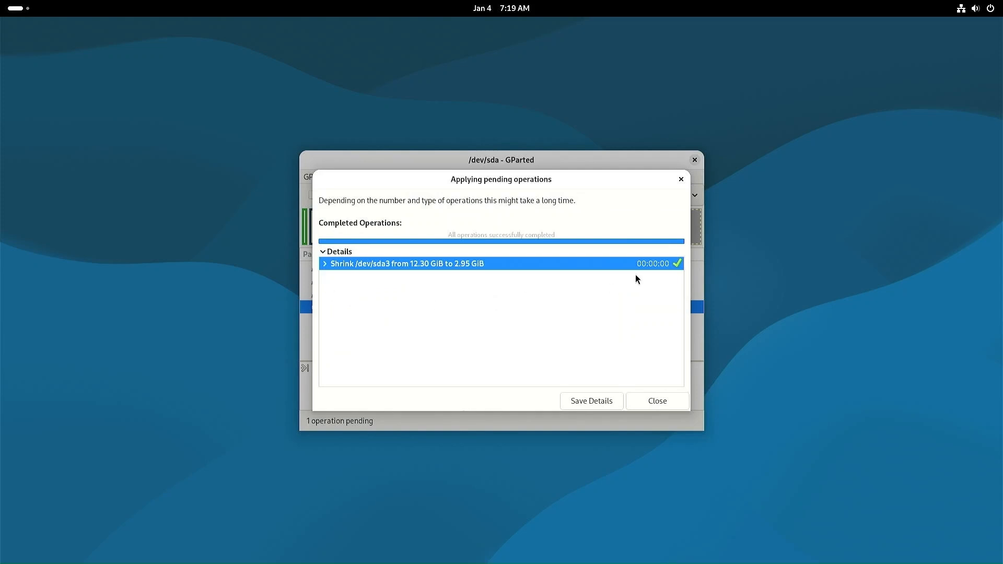
{"action": "left_click", "coordinate": [664, 400]}
Step: Queue a new exFAT partition labelled Win_Install in the unallocated space on /dev/sda
{"action": "right_click", "coordinate": [691, 231]}
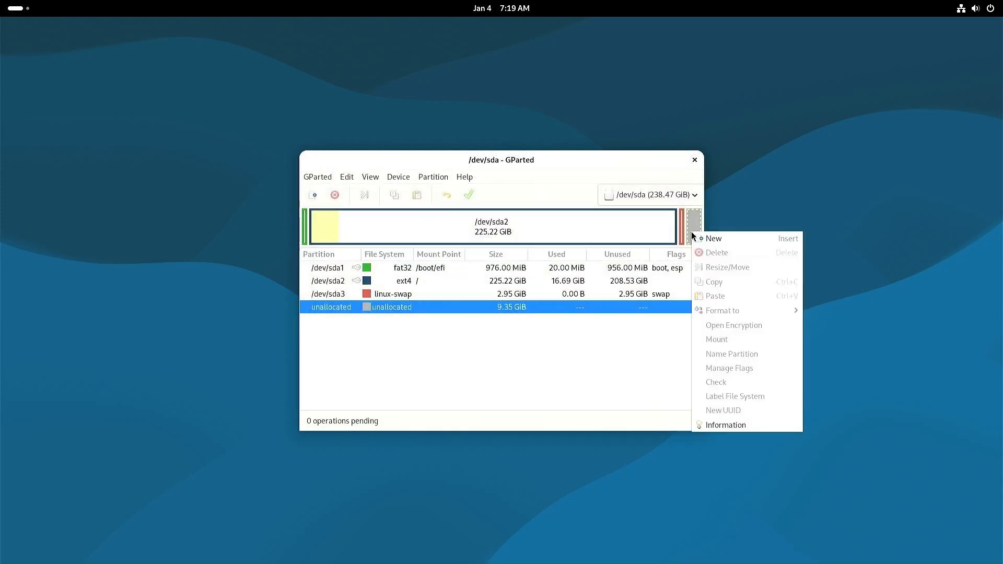
{"action": "right_click", "coordinate": [397, 308]}
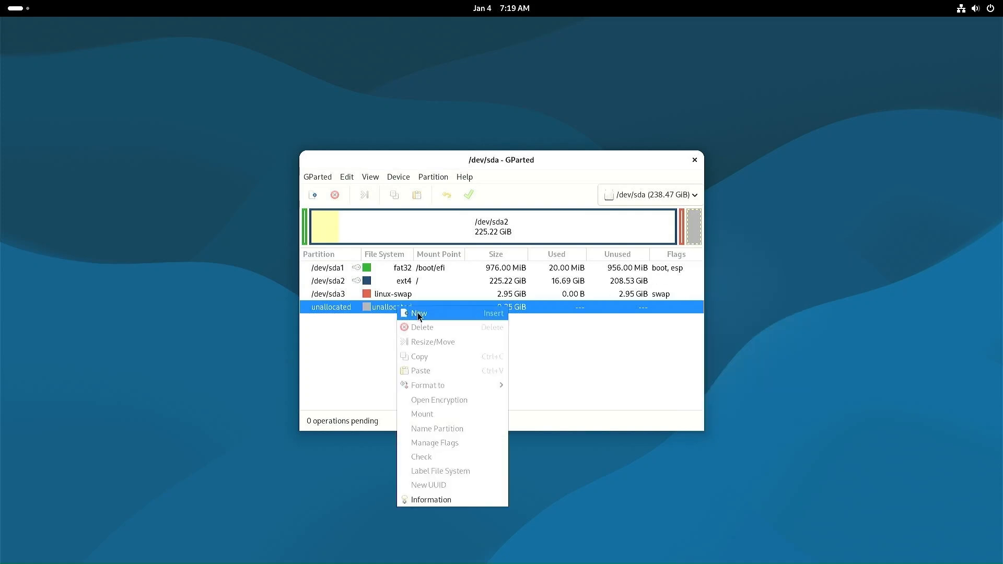
{"action": "left_click", "coordinate": [418, 313]}
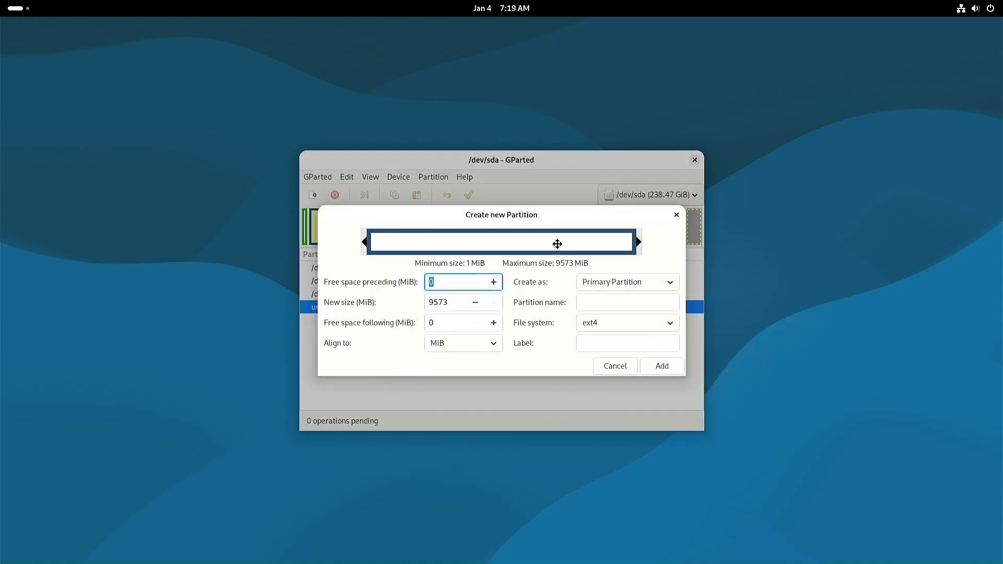
{"action": "left_click", "coordinate": [615, 324]}
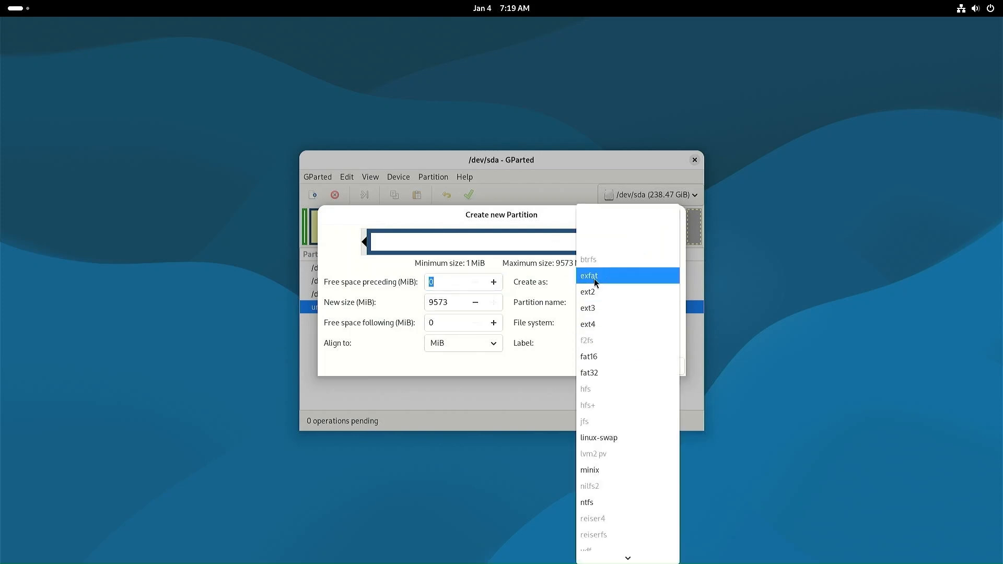
{"action": "left_click", "coordinate": [593, 277]}
{"action": "left_click", "coordinate": [601, 342]}
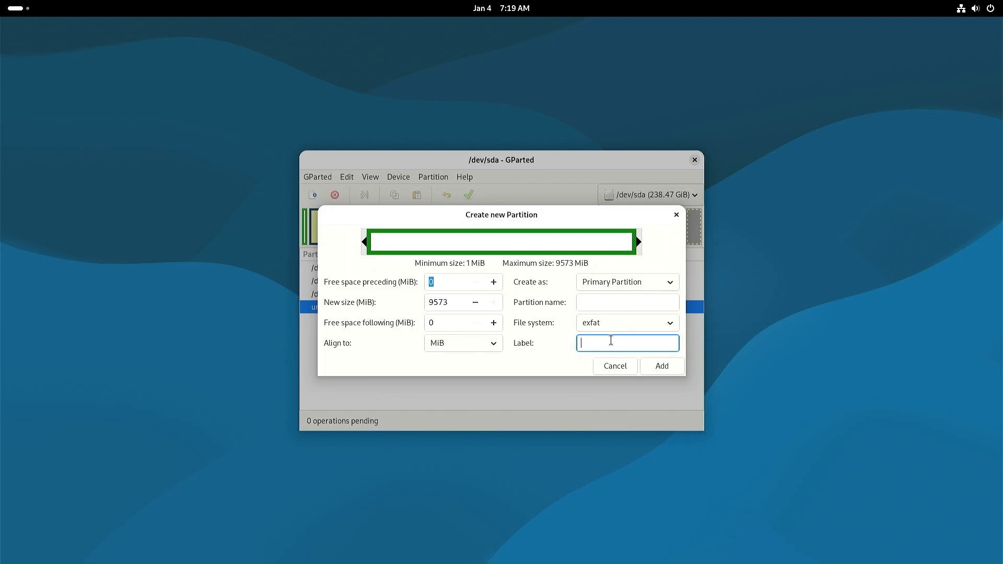
{"action": "type", "text": "Win_Install"}
{"action": "left_click", "coordinate": [662, 366]}
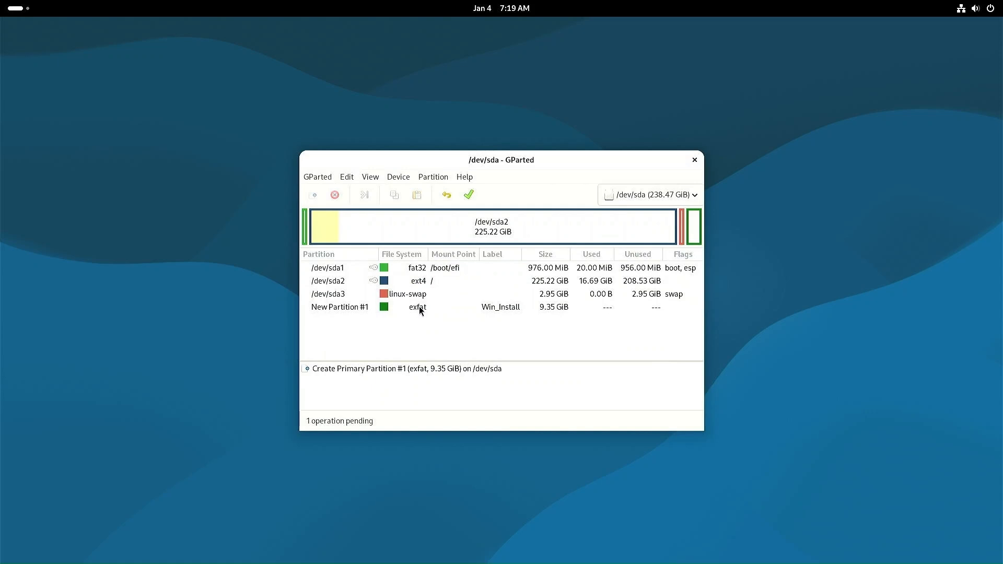
Step: Apply the pending operation to the disk, review its details, and close the summary
{"action": "left_click", "coordinate": [468, 194]}
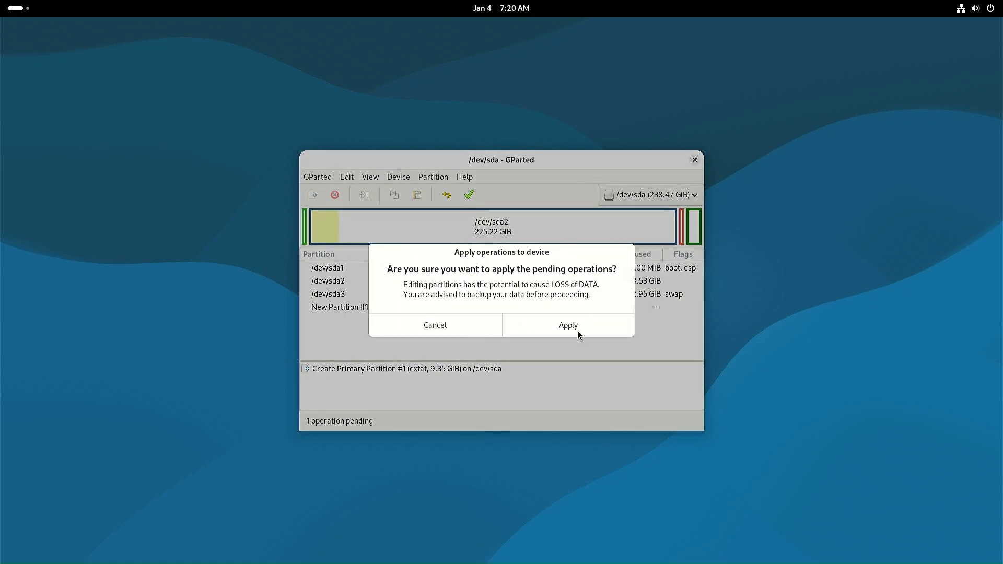
{"action": "left_click", "coordinate": [578, 328]}
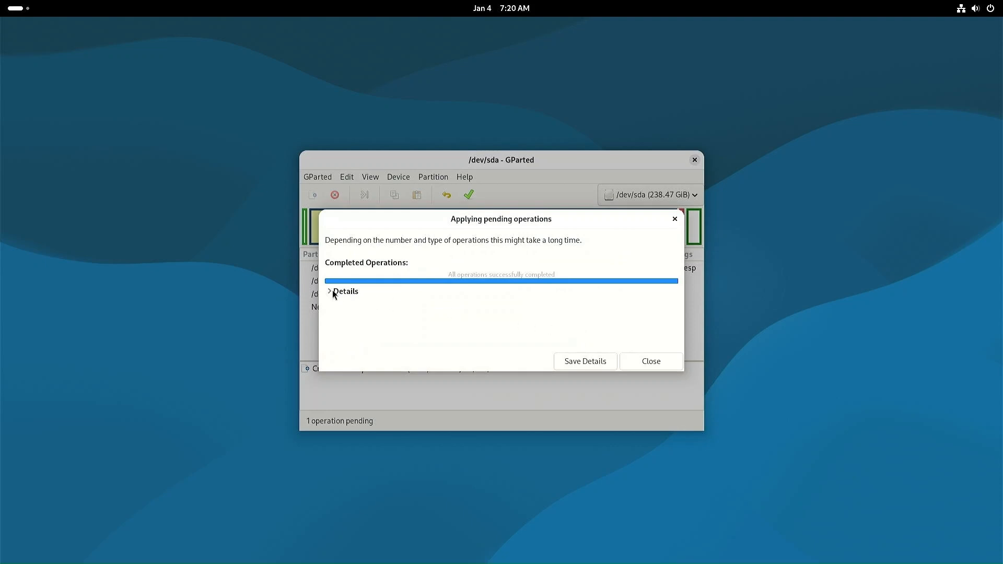
{"action": "left_click", "coordinate": [333, 292]}
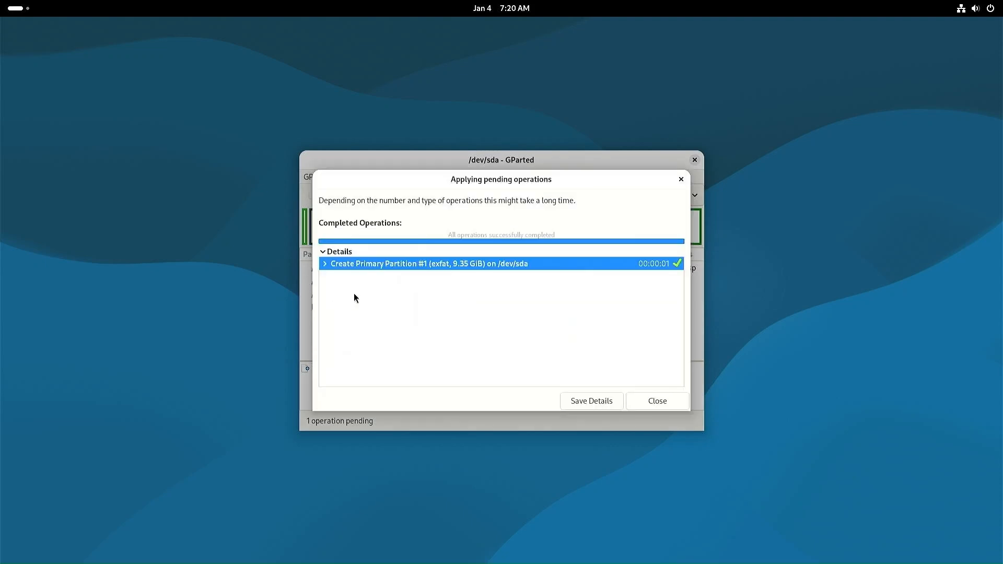
{"action": "left_click", "coordinate": [666, 405]}
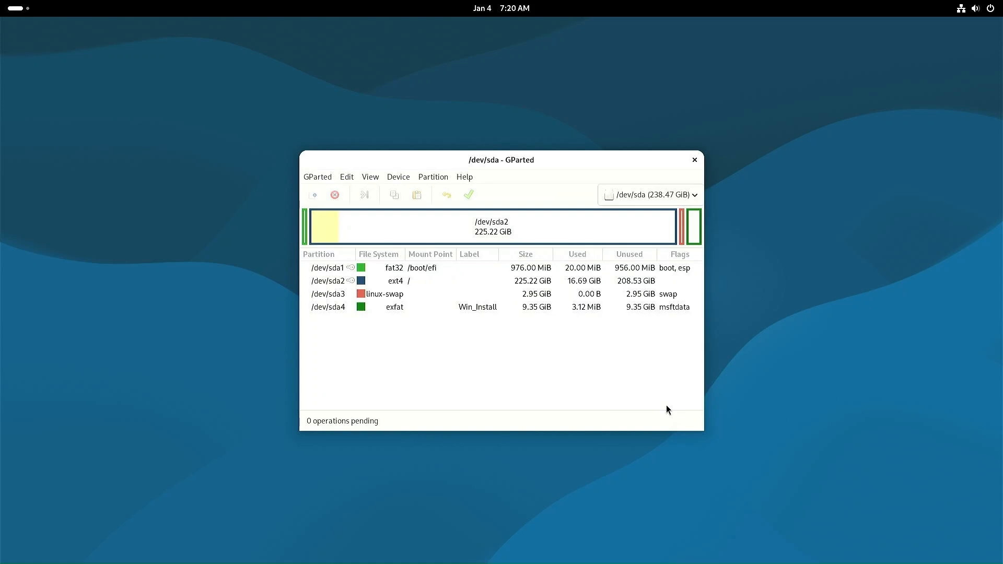
Step: Close GParted and launch the Files file manager
{"action": "left_click", "coordinate": [694, 161]}
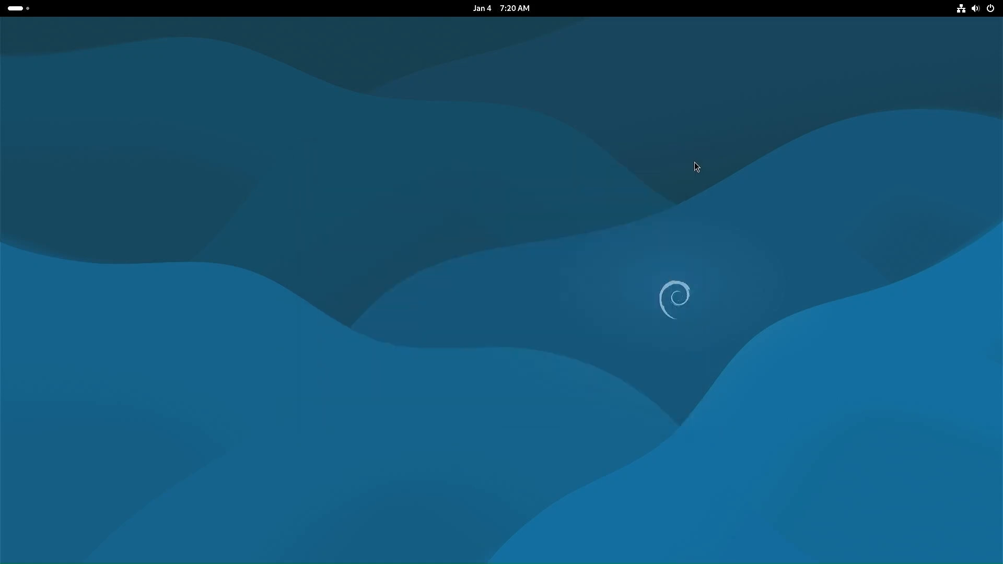
{"action": "key", "text": "super"}
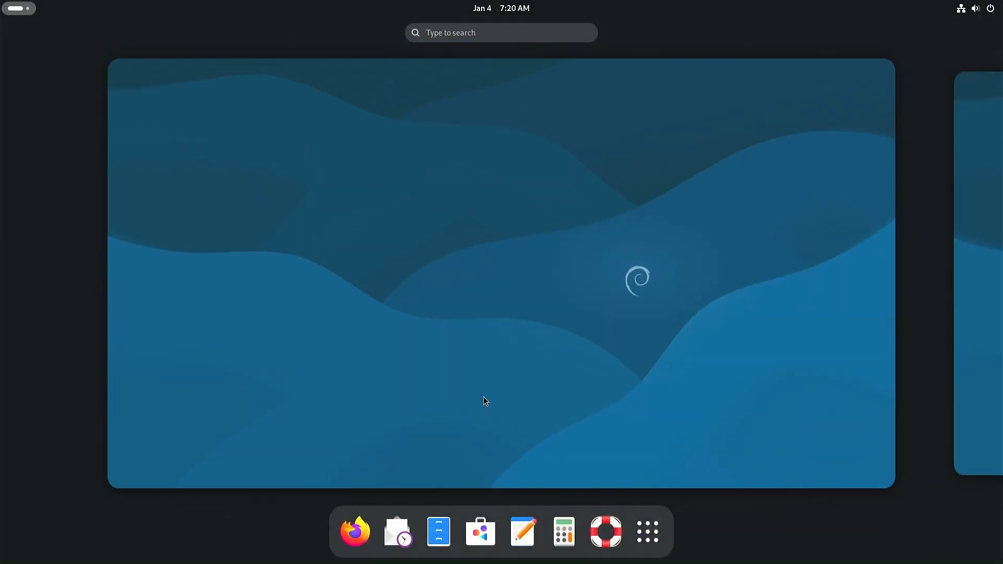
{"action": "left_click", "coordinate": [439, 532]}
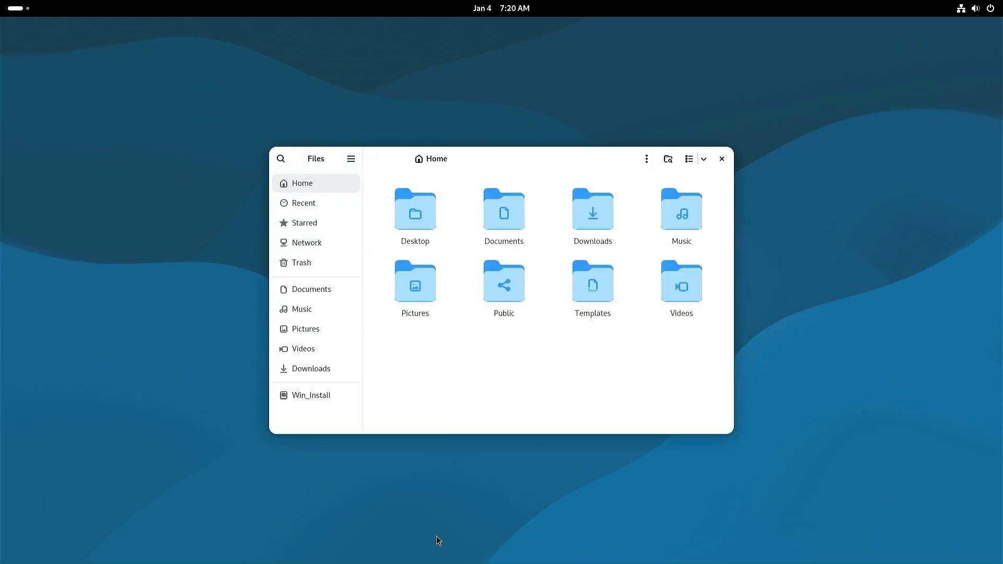
Step: Mount Win_Install with the account password in its own window, placed left of Home
{"action": "right_click", "coordinate": [326, 396]}
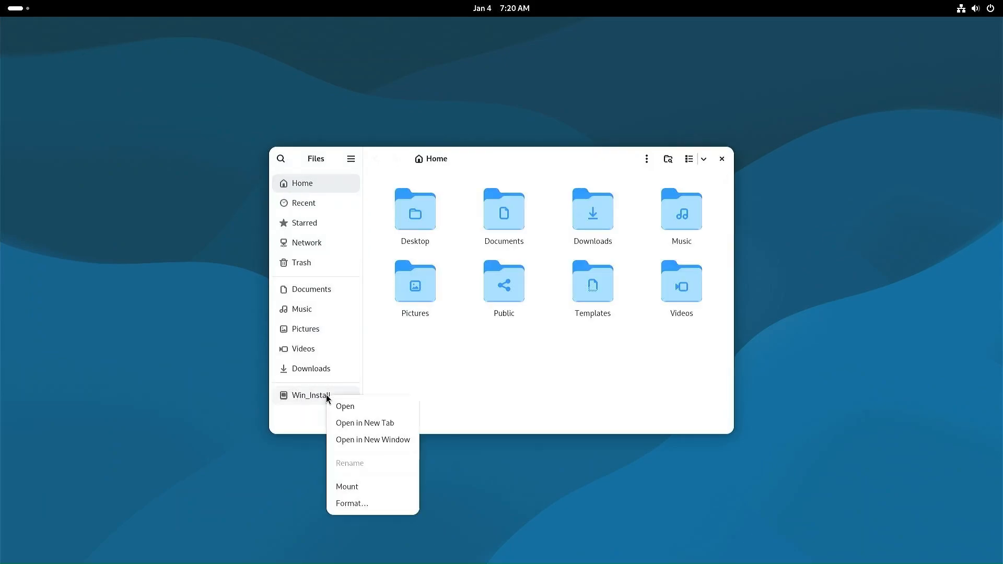
{"action": "left_click", "coordinate": [356, 437]}
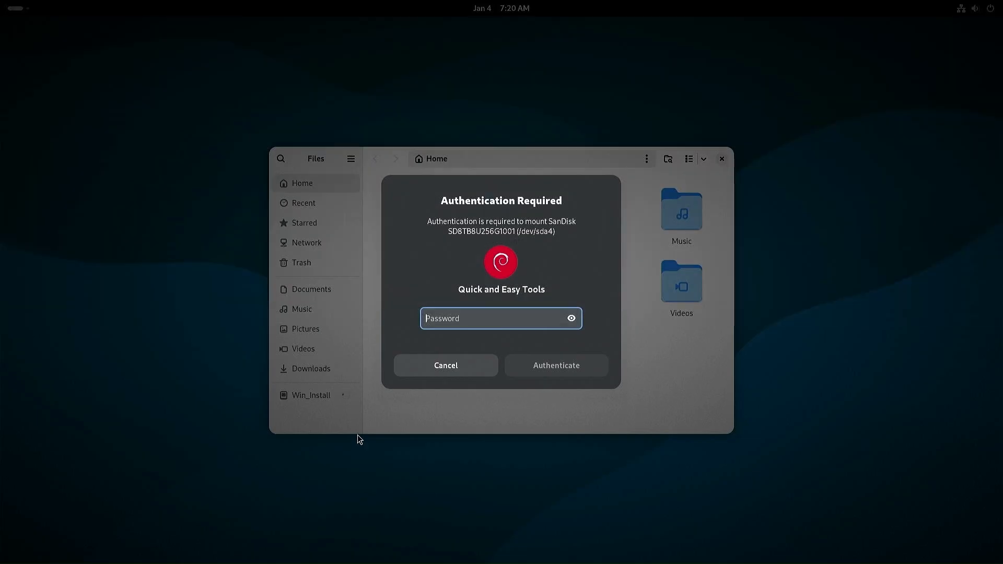
{"action": "type", "text": "•••••••"}
{"action": "key", "text": "Return"}
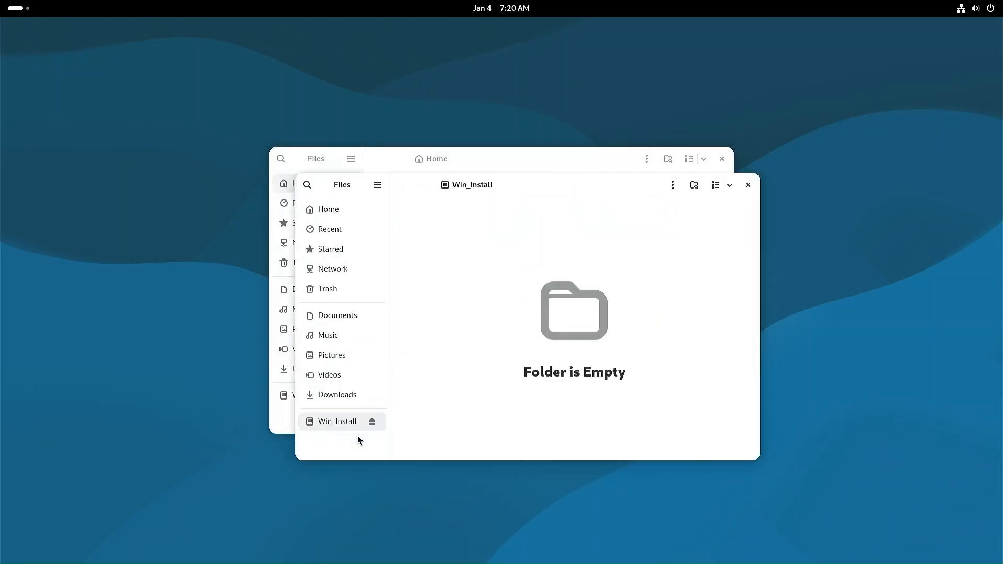
{"action": "left_click_drag", "start_coordinate": [527, 183], "coordinate": [264, 160]}
{"action": "left_click_drag", "start_coordinate": [539, 164], "coordinate": [763, 158]}
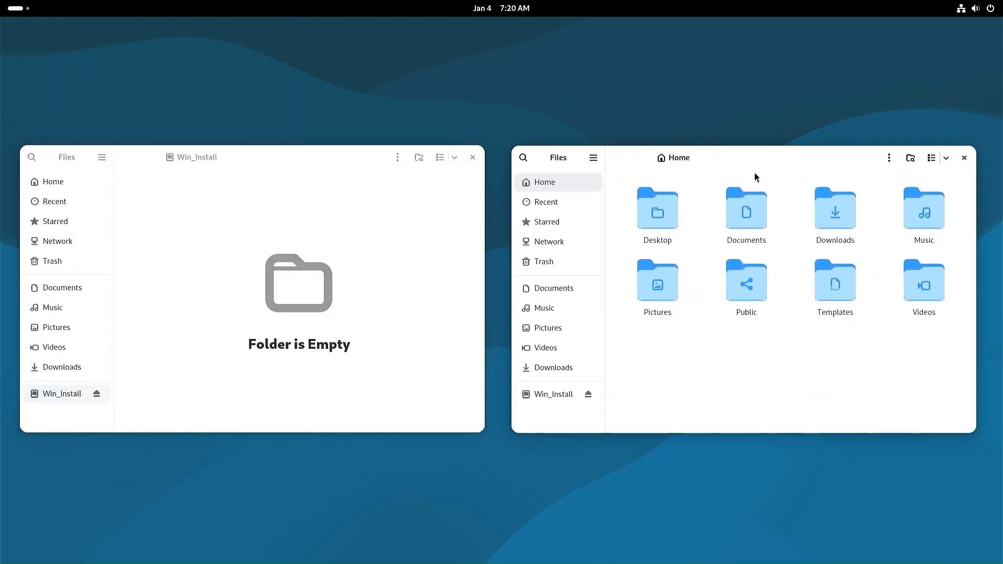
Step: Mount the Windows 11 ISO from Downloads with Disk Image Mounter
{"action": "left_click", "coordinate": [845, 221]}
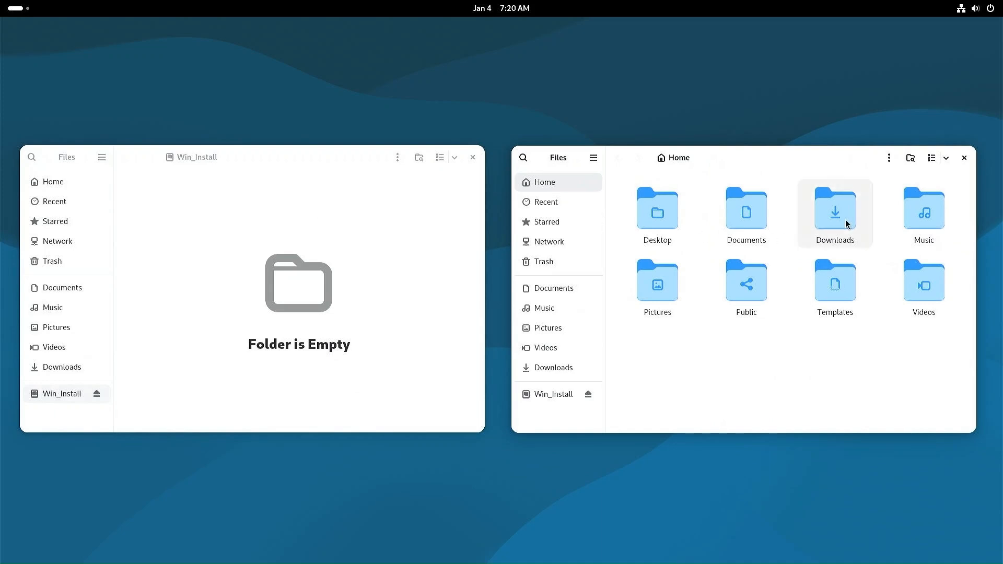
{"action": "double_click", "coordinate": [847, 222]}
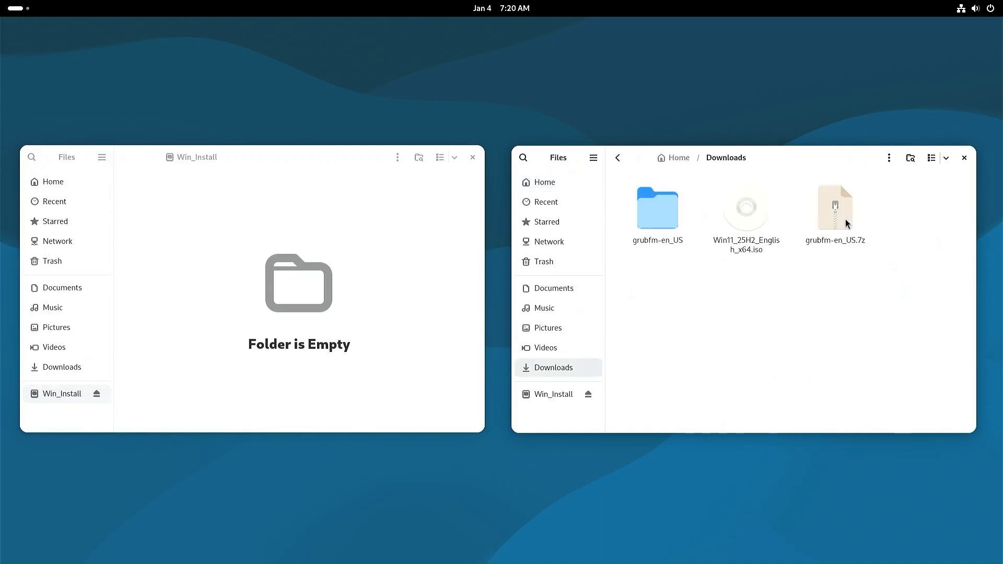
{"action": "right_click", "coordinate": [748, 228]}
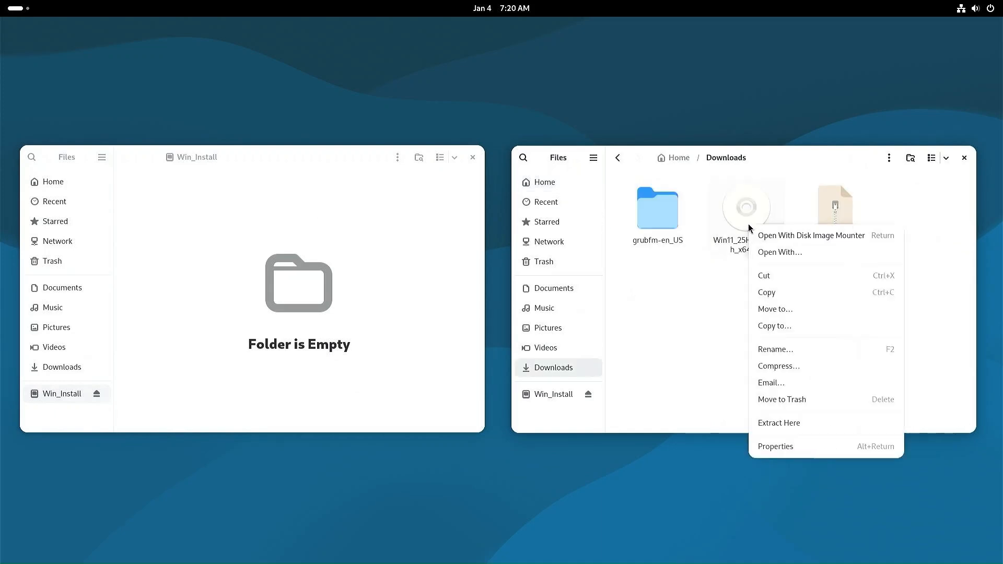
{"action": "left_click", "coordinate": [821, 236]}
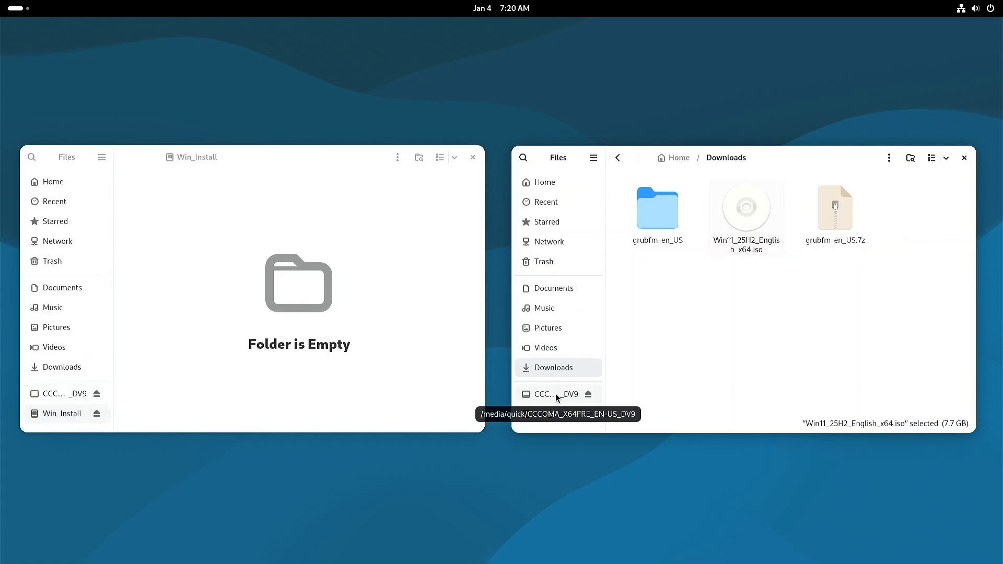
Step: Copy all files and folders from the mounted ISO drive into Win_Install
{"action": "left_click", "coordinate": [556, 395]}
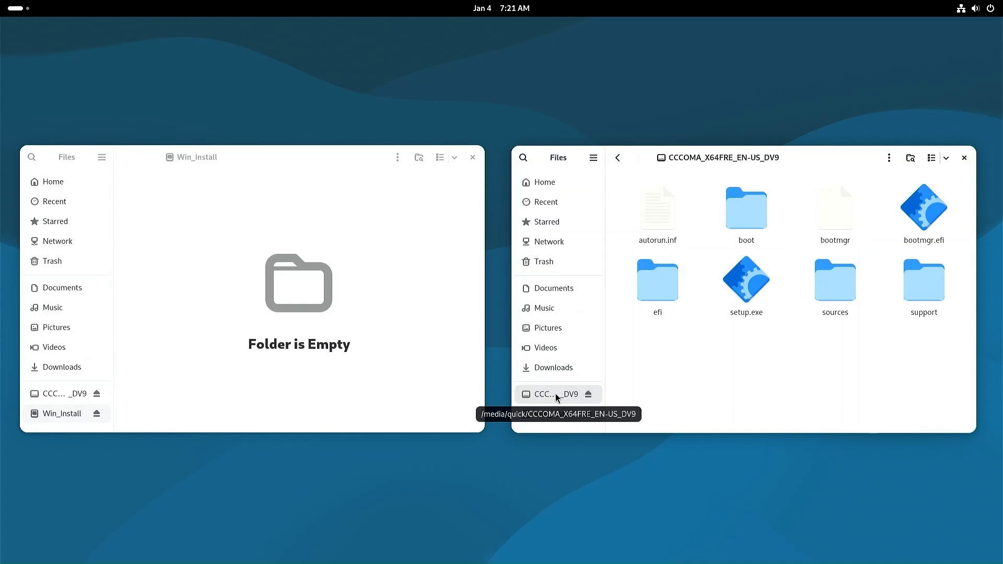
{"action": "left_click_drag", "start_coordinate": [633, 340], "coordinate": [951, 198]}
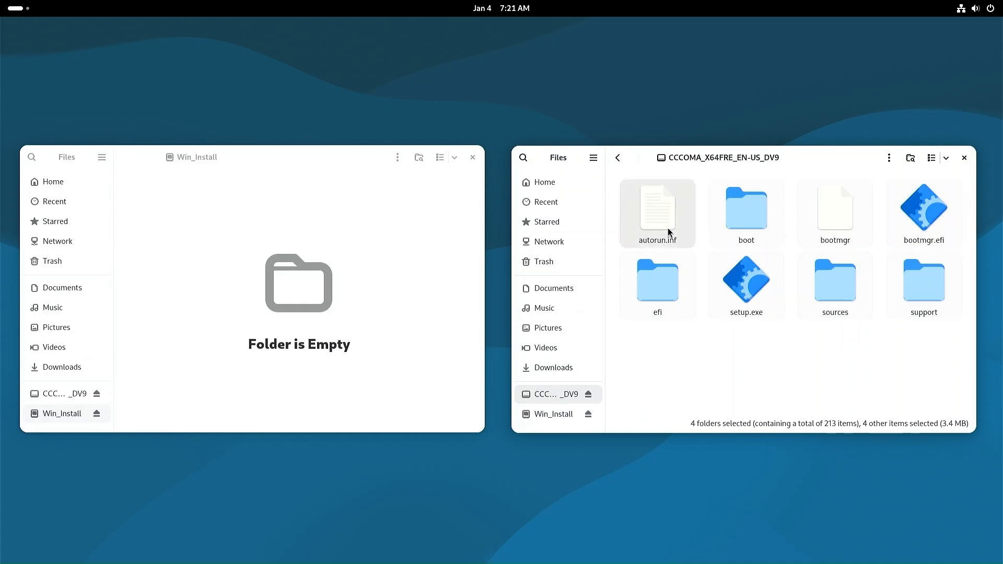
{"action": "left_click_drag", "start_coordinate": [668, 234], "coordinate": [367, 283]}
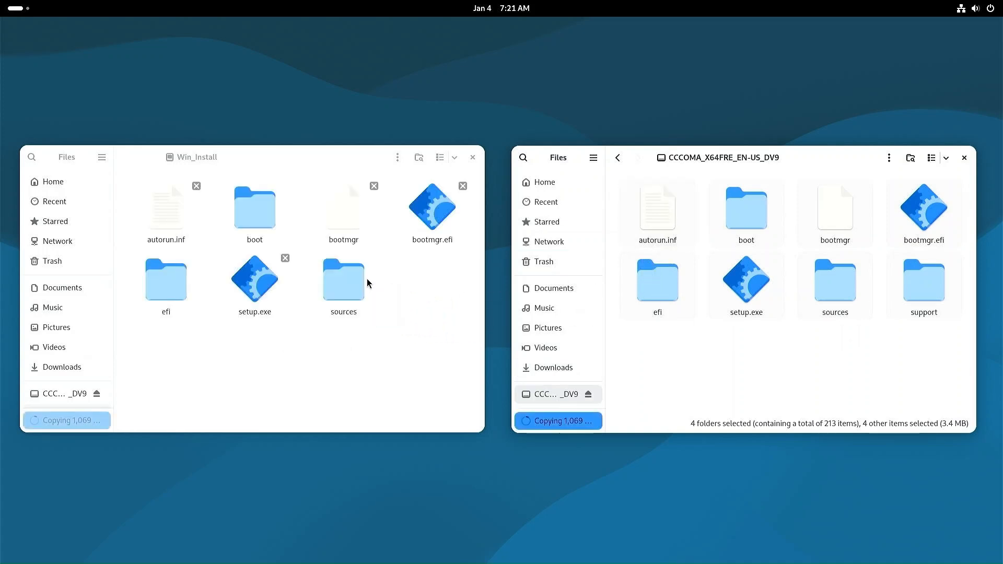
{"action": "left_click", "coordinate": [558, 421]}
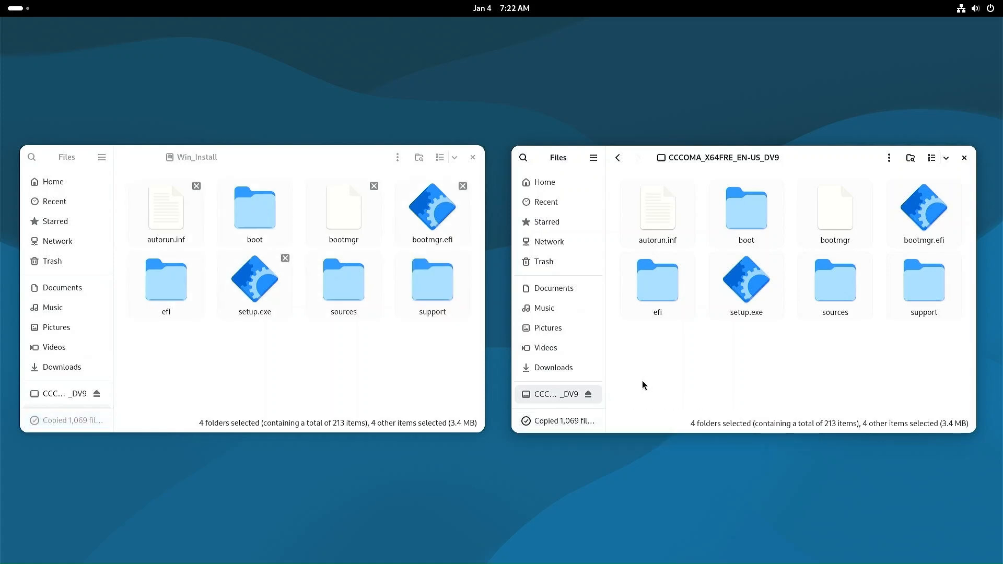
Step: Eject the ISO drive and Win_Install, then close both Files windows
{"action": "left_click", "coordinate": [588, 396]}
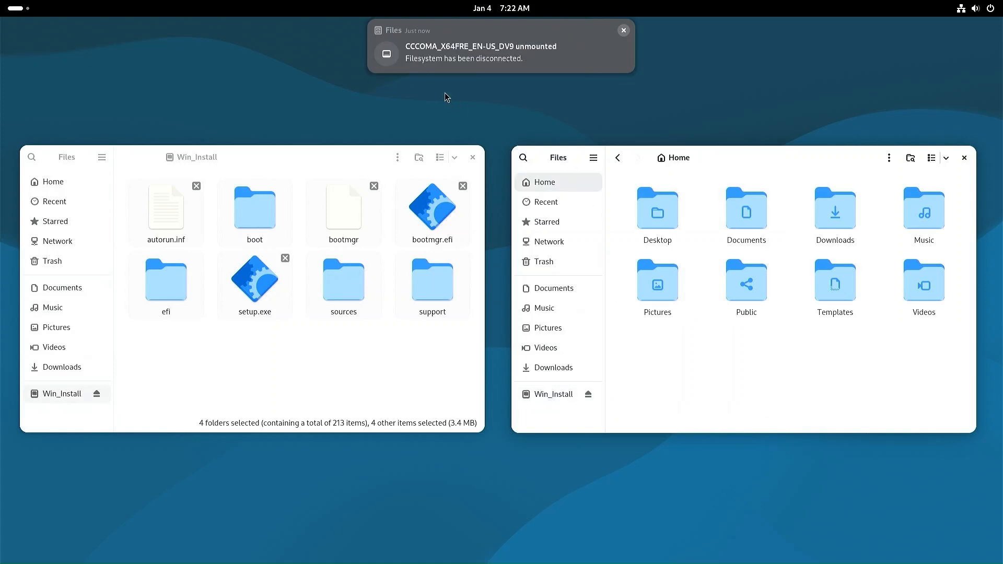
{"action": "left_click", "coordinate": [588, 395]}
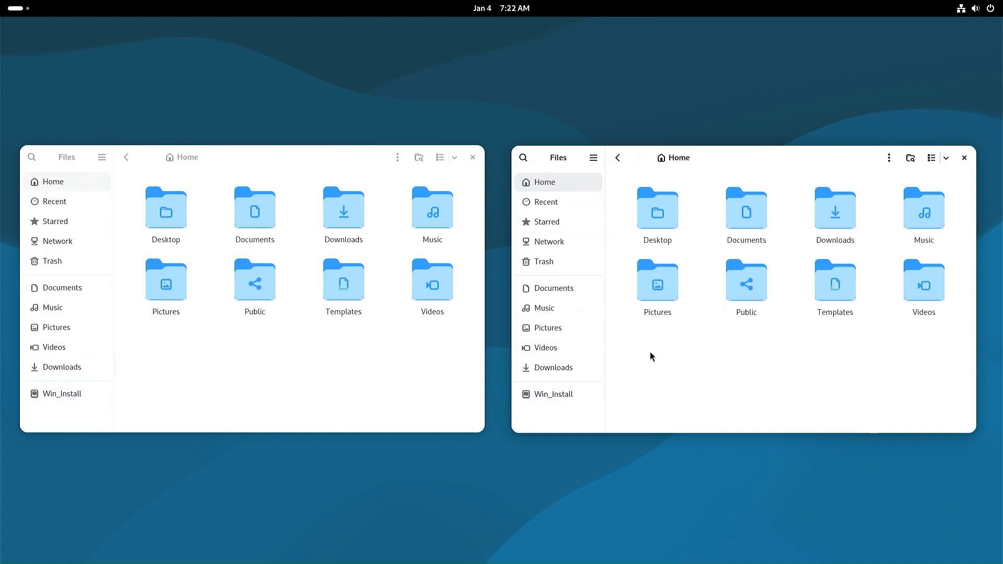
{"action": "left_click", "coordinate": [964, 157]}
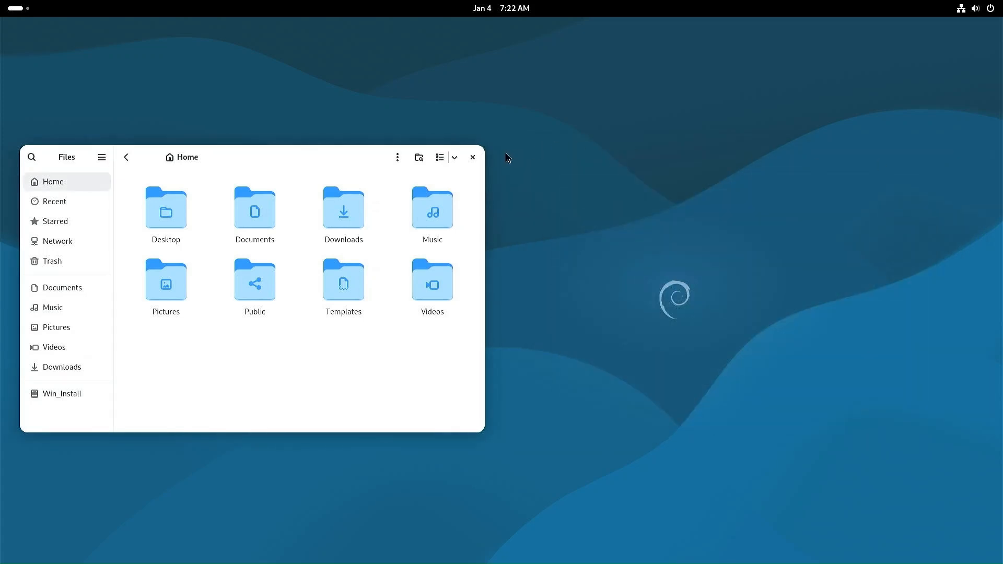
{"action": "left_click", "coordinate": [473, 158]}
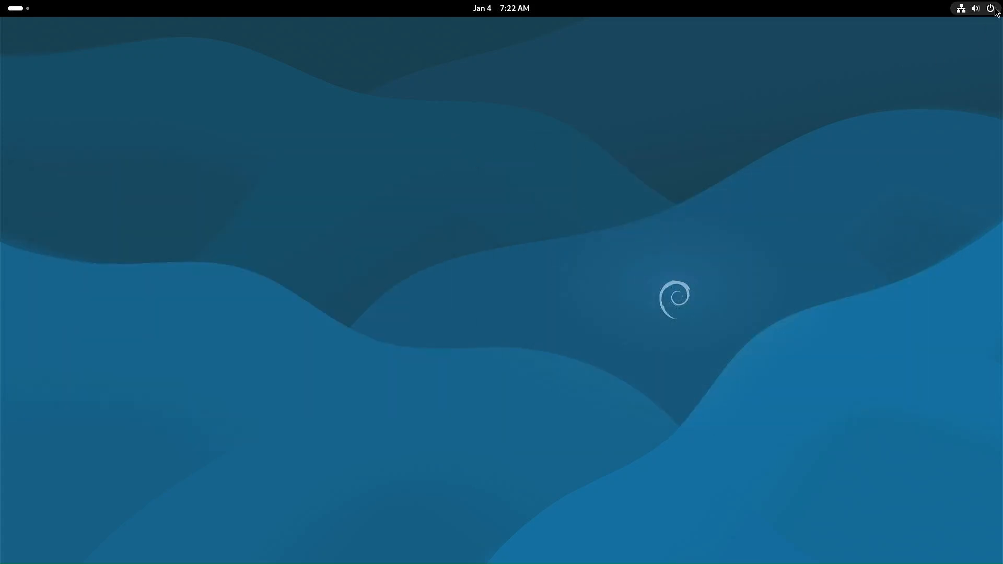
Step: Restart the computer and highlight the GrubFM entry in the rEFInd boot menu
{"action": "left_click", "coordinate": [975, 9]}
{"action": "left_click", "coordinate": [980, 40]}
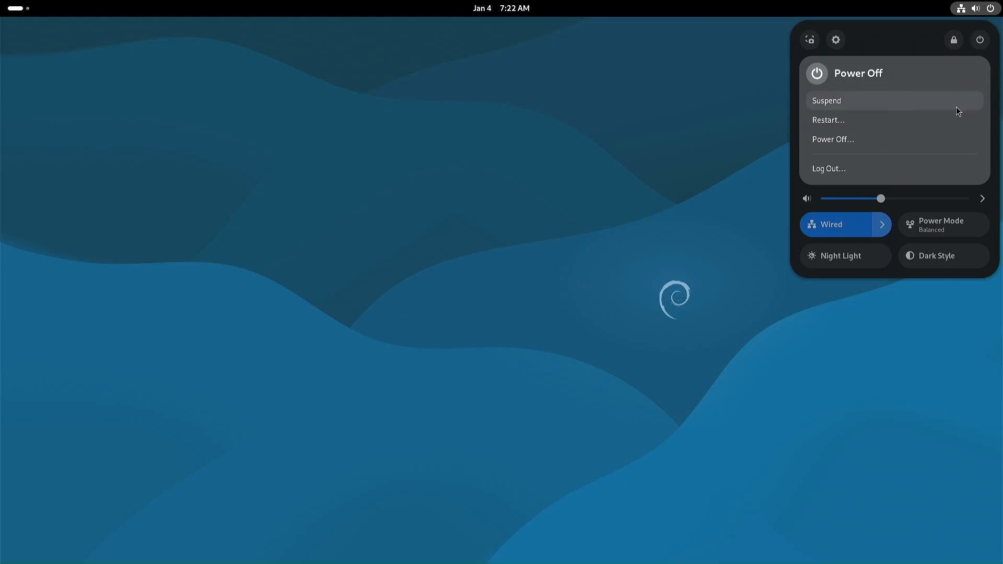
{"action": "left_click", "coordinate": [839, 125]}
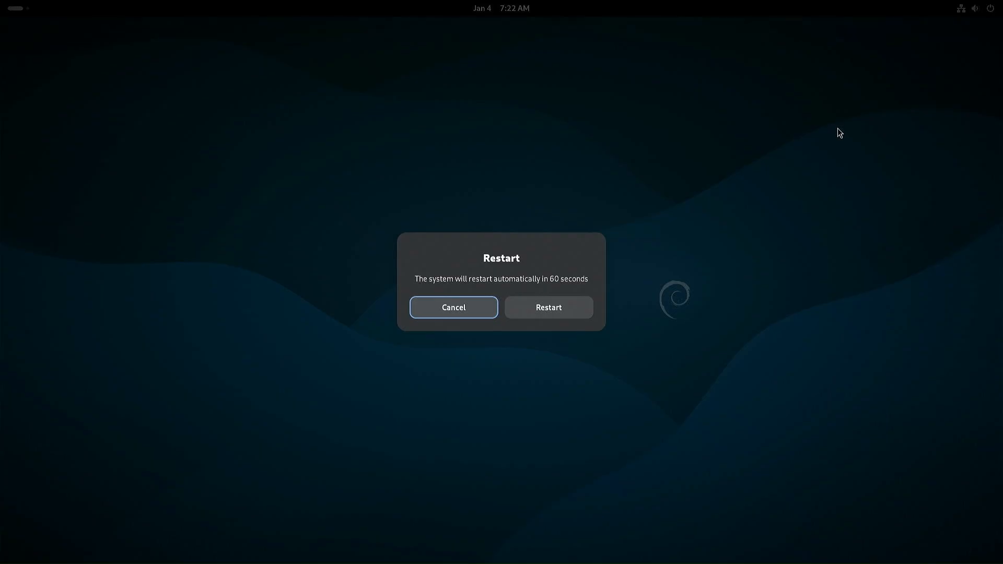
{"action": "left_click", "coordinate": [550, 309]}
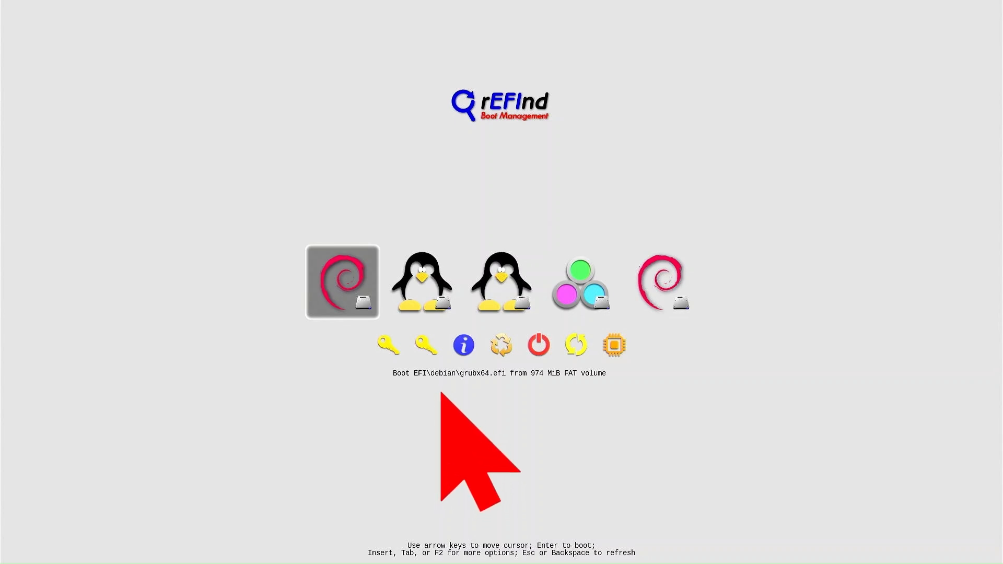
{"action": "key", "text": "Right"}
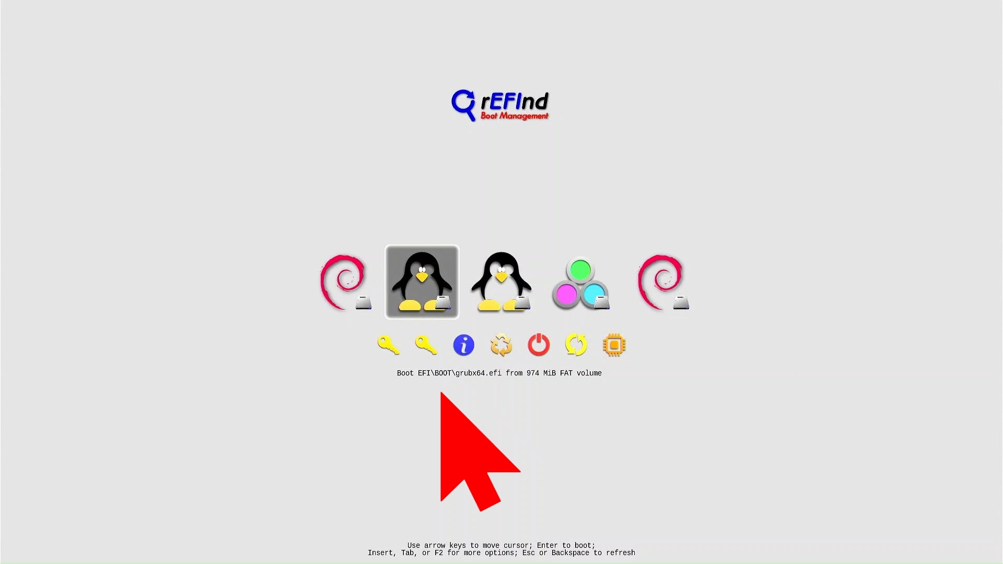
{"action": "key", "text": "Right"}
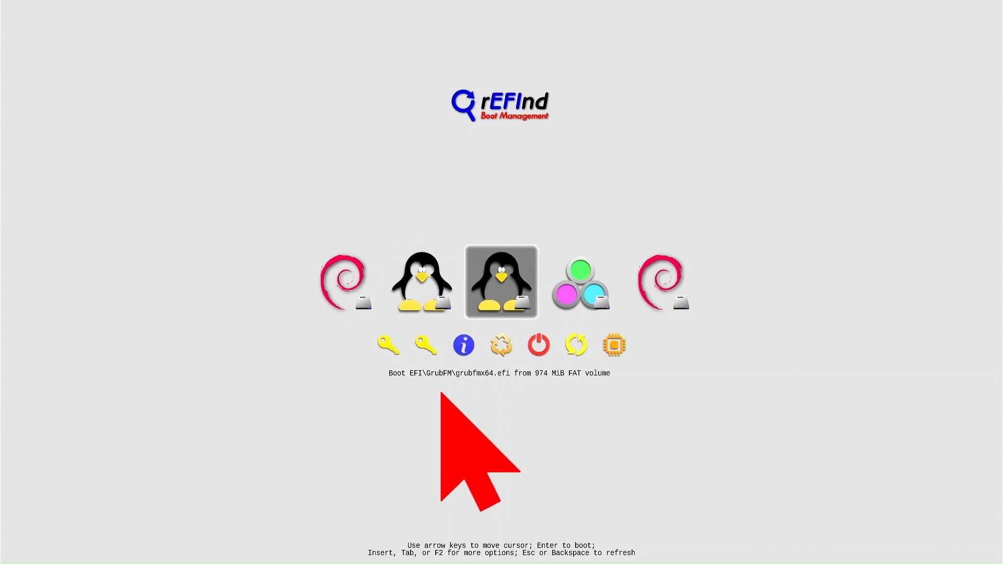
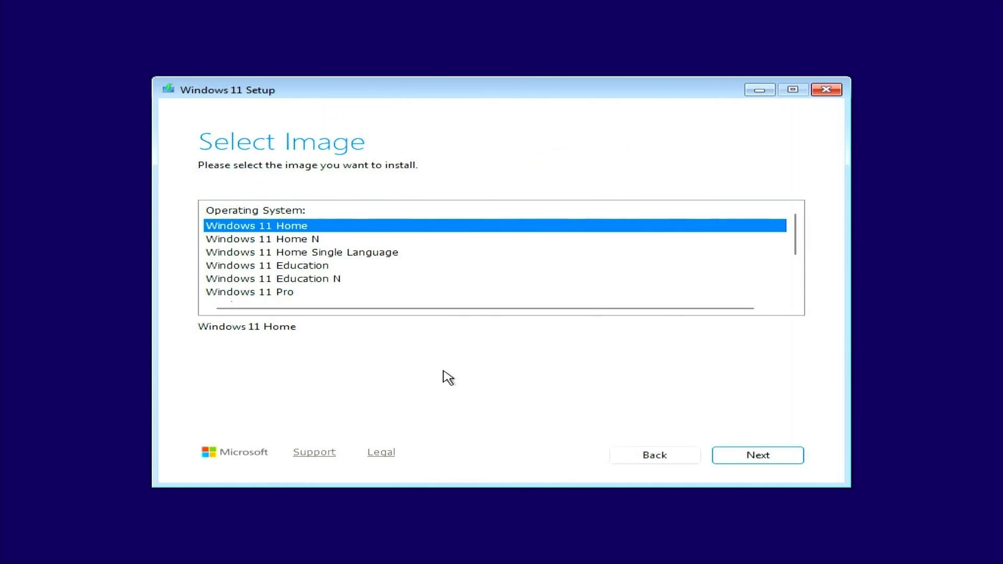
Step: Choose Windows 11 Pro as the edition to install
{"action": "scroll", "coordinate": [329, 239], "scroll_direction": "down", "scroll_amount": 2}
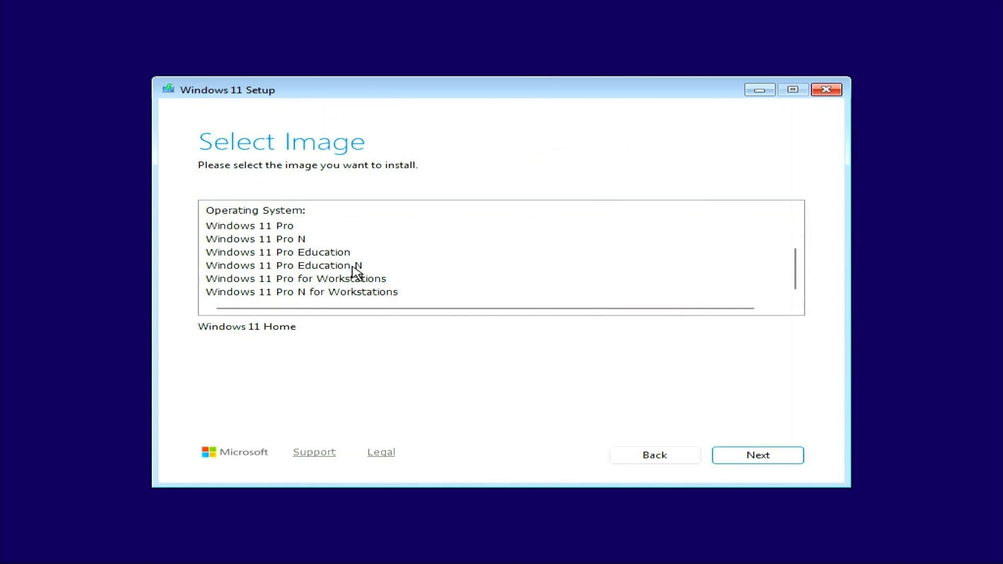
{"action": "scroll", "coordinate": [352, 270], "scroll_direction": "up", "scroll_amount": 1}
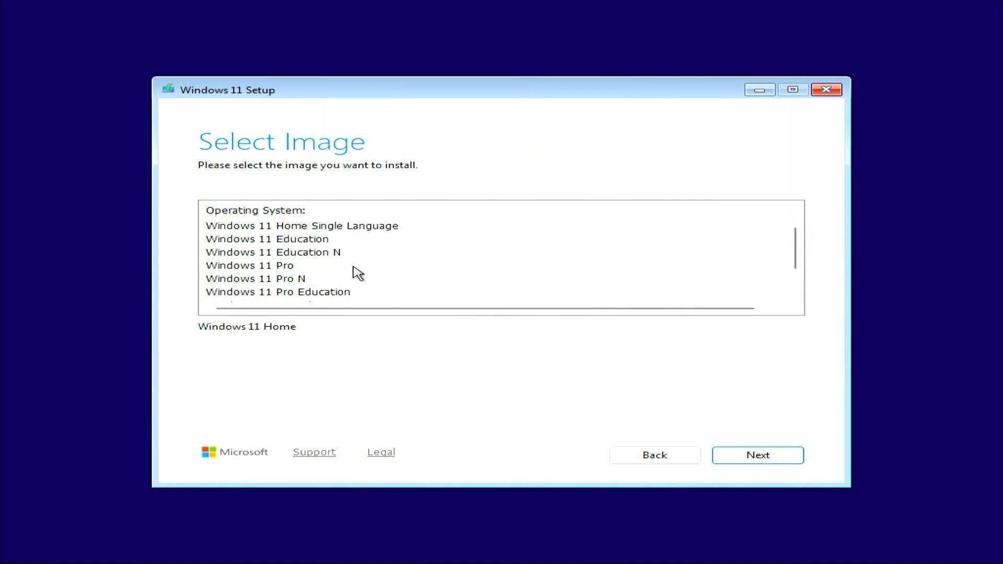
{"action": "left_click", "coordinate": [277, 266]}
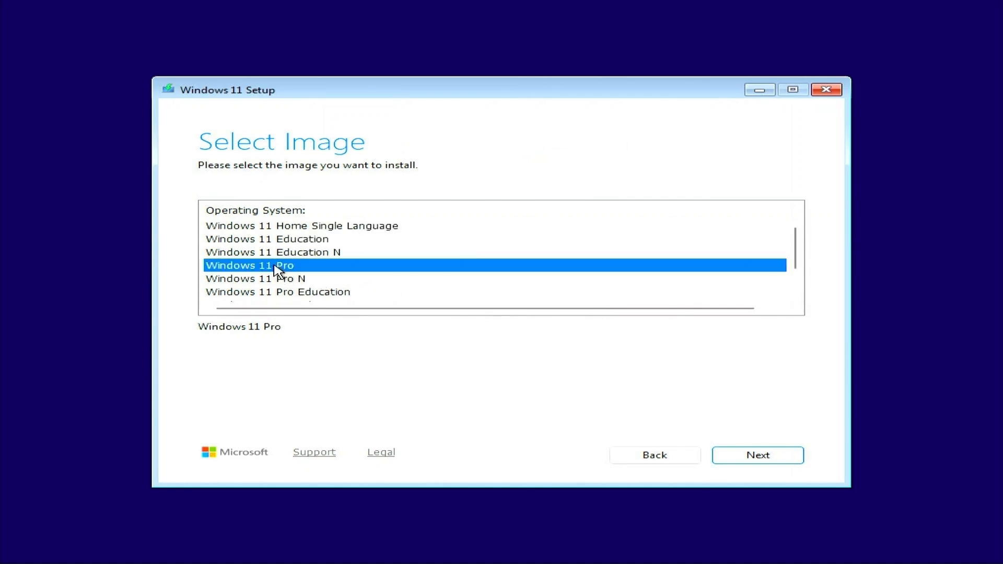
{"action": "left_click", "coordinate": [765, 457]}
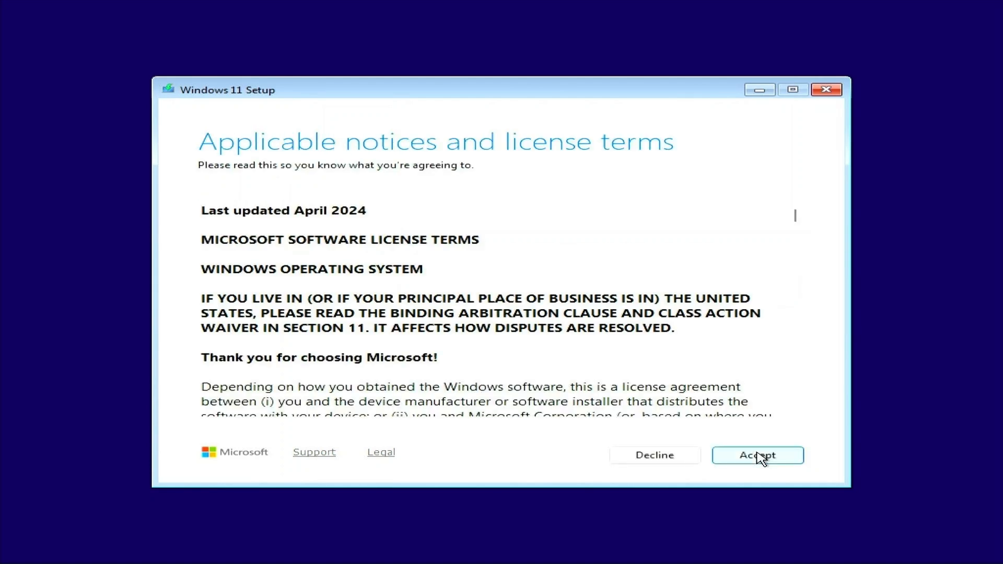
Step: Scroll through the license terms and accept them
{"action": "scroll", "coordinate": [755, 394], "scroll_direction": "down", "scroll_amount": 10}
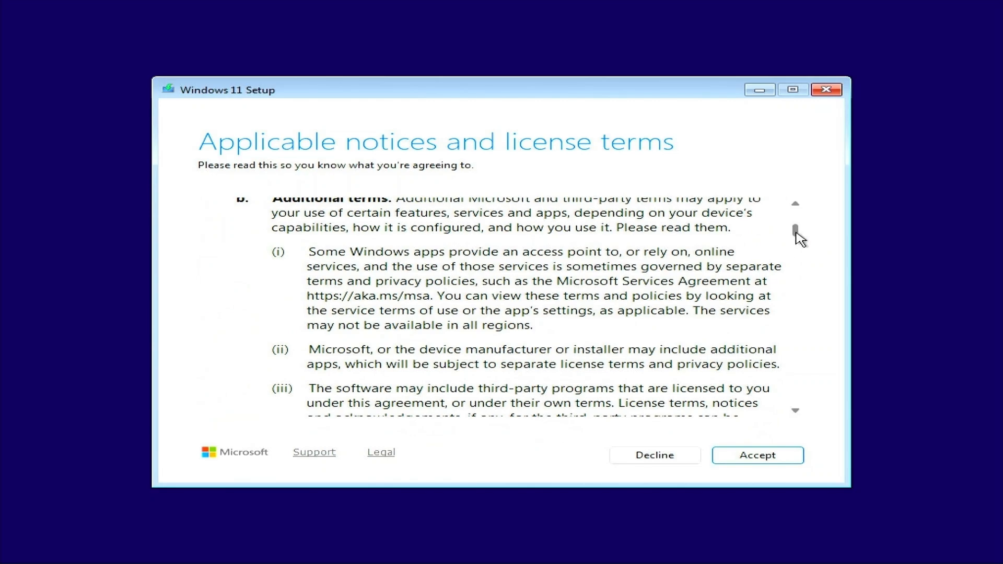
{"action": "left_click_drag", "start_coordinate": [797, 234], "coordinate": [822, 408]}
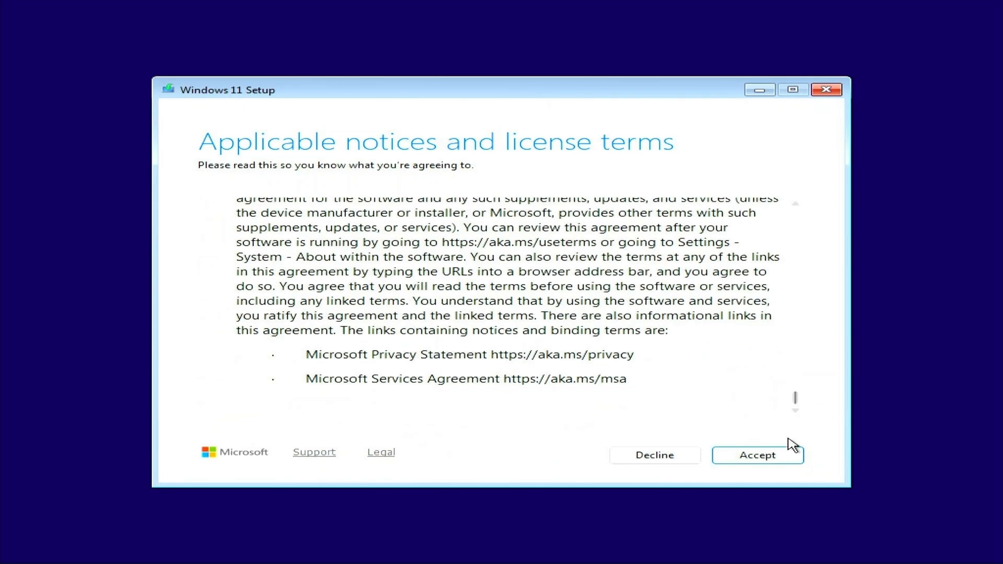
{"action": "left_click", "coordinate": [764, 461]}
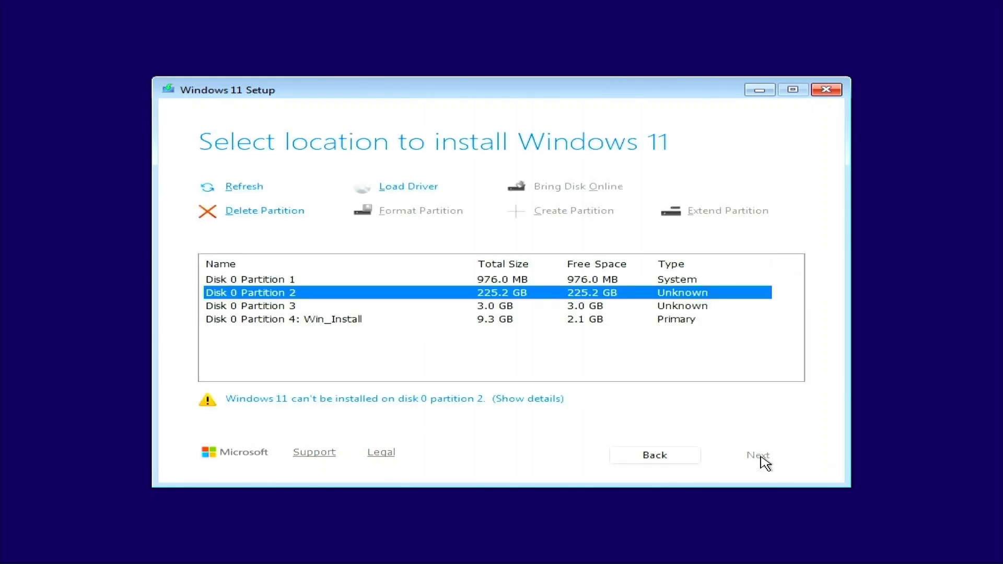
Step: Delete the 976 MB, 225.2 GB and 3.0 GB partitions, then install onto the 229.1 GB unallocated space
{"action": "left_click", "coordinate": [330, 328]}
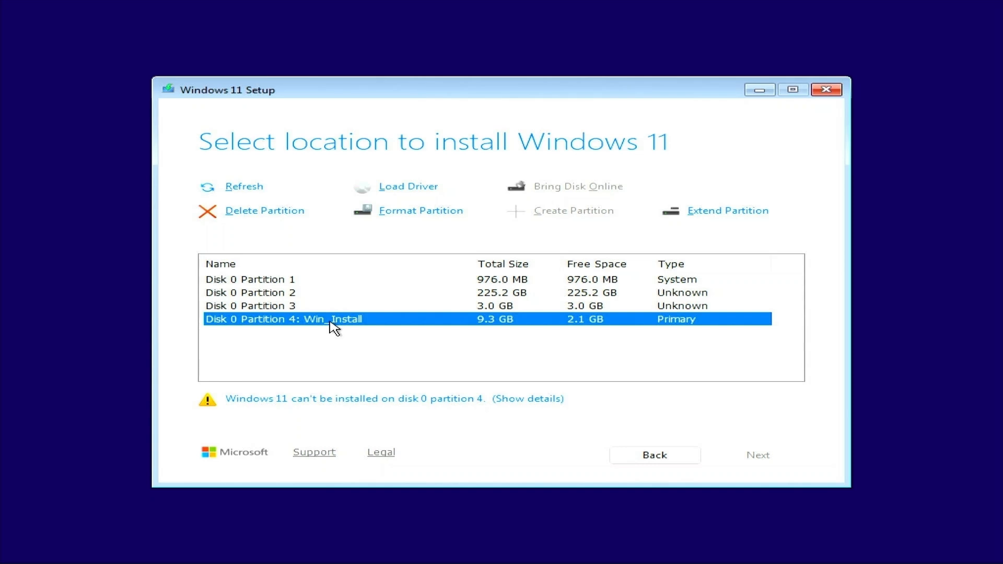
{"action": "left_click", "coordinate": [334, 281]}
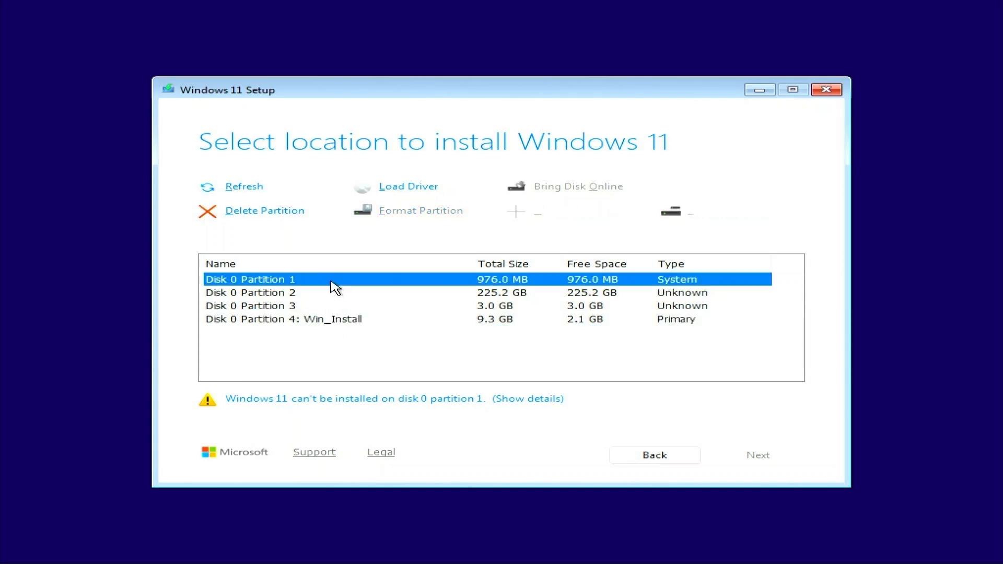
{"action": "left_click", "coordinate": [265, 211]}
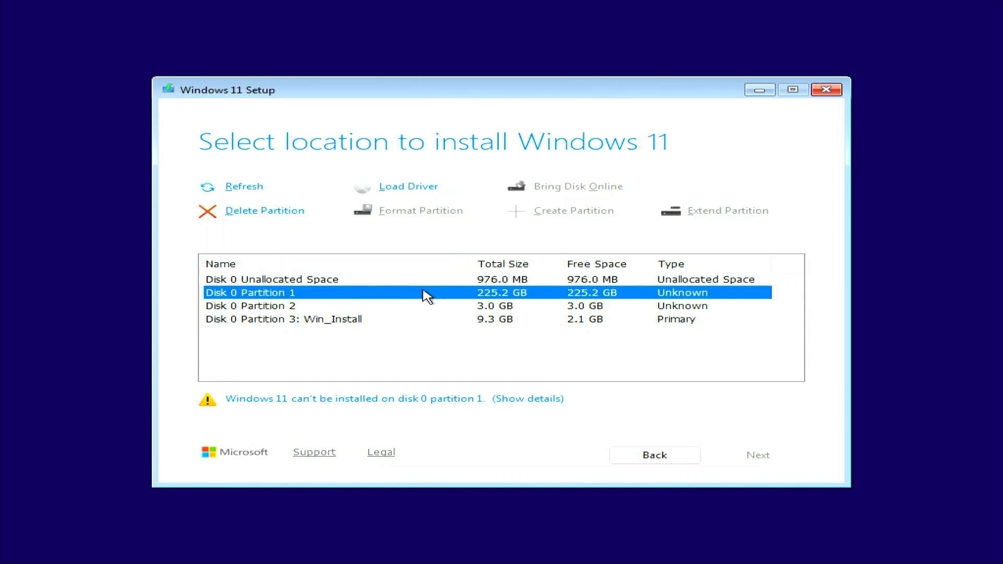
{"action": "left_click", "coordinate": [270, 211]}
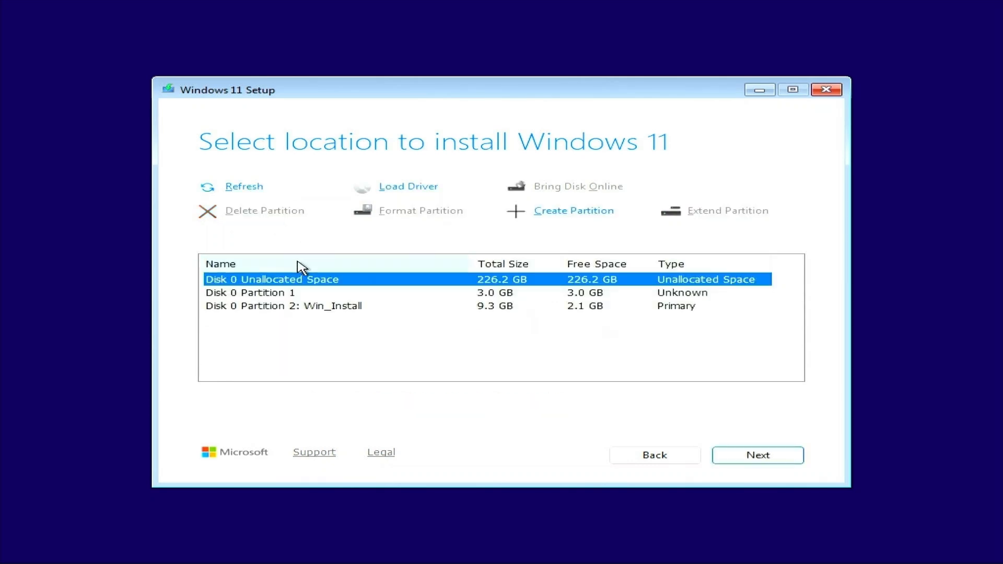
{"action": "left_click", "coordinate": [293, 294]}
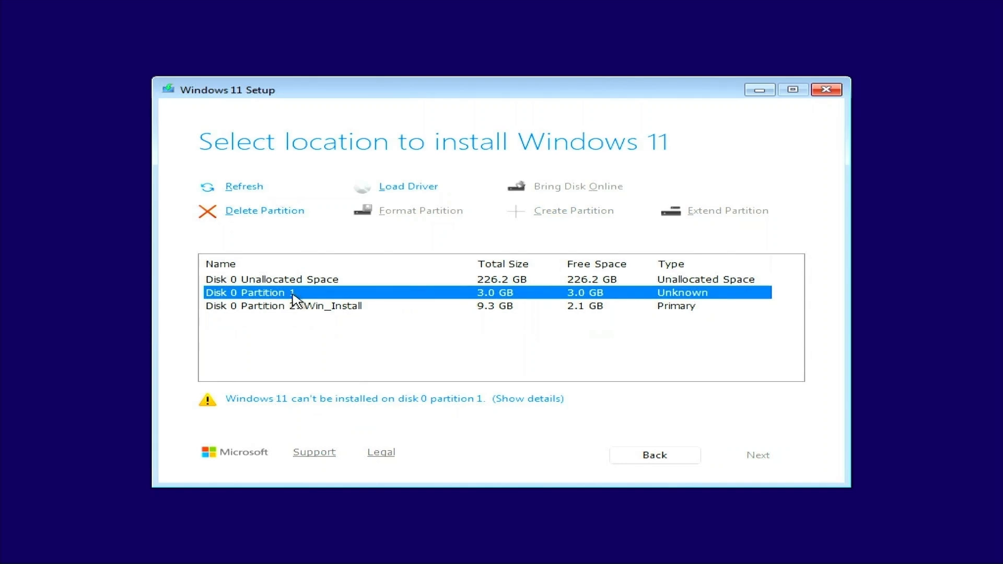
{"action": "left_click", "coordinate": [274, 211]}
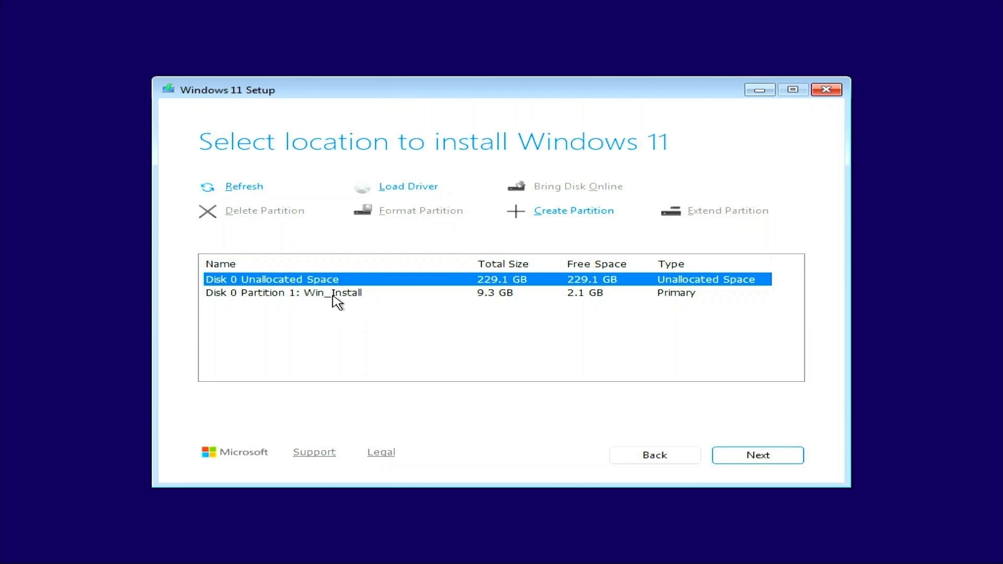
{"action": "left_click", "coordinate": [752, 459]}
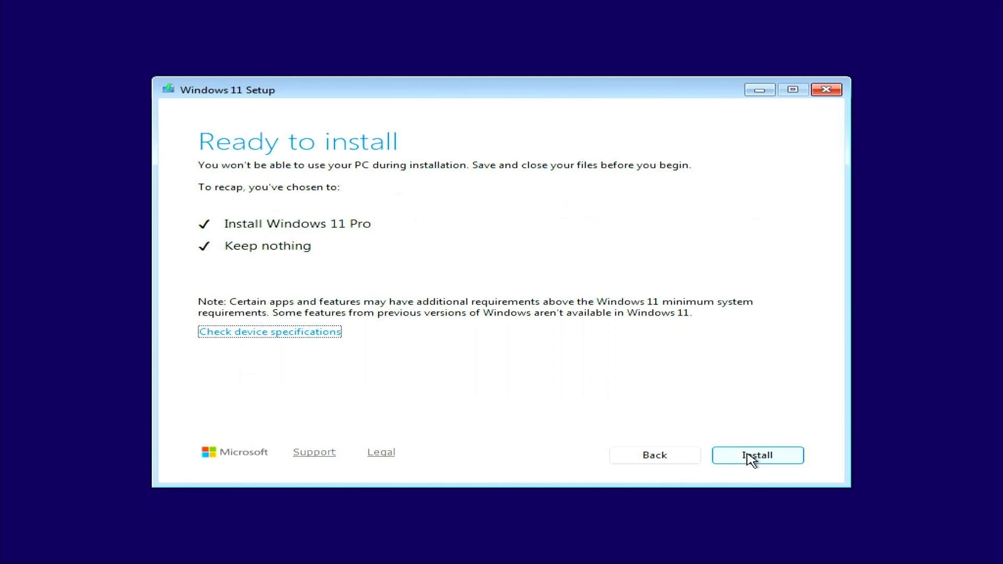
Step: Start installing Windows 11 Pro and wait through the restarts
{"action": "left_click", "coordinate": [748, 455]}
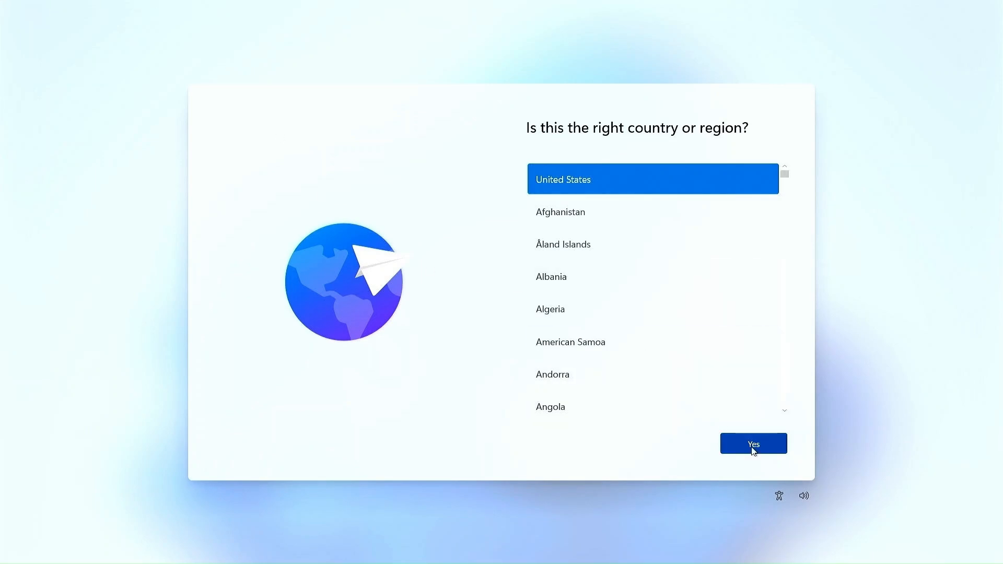
Step: Confirm United States and the US keyboard, then add Bulgarian (Phonetic Traditional) as a second layout
{"action": "left_click", "coordinate": [753, 445]}
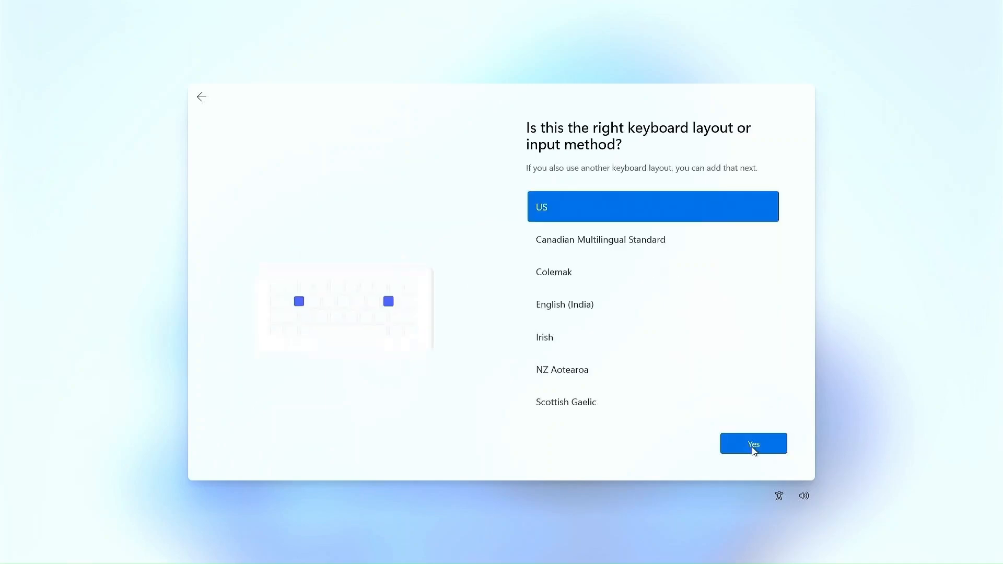
{"action": "left_click", "coordinate": [754, 450]}
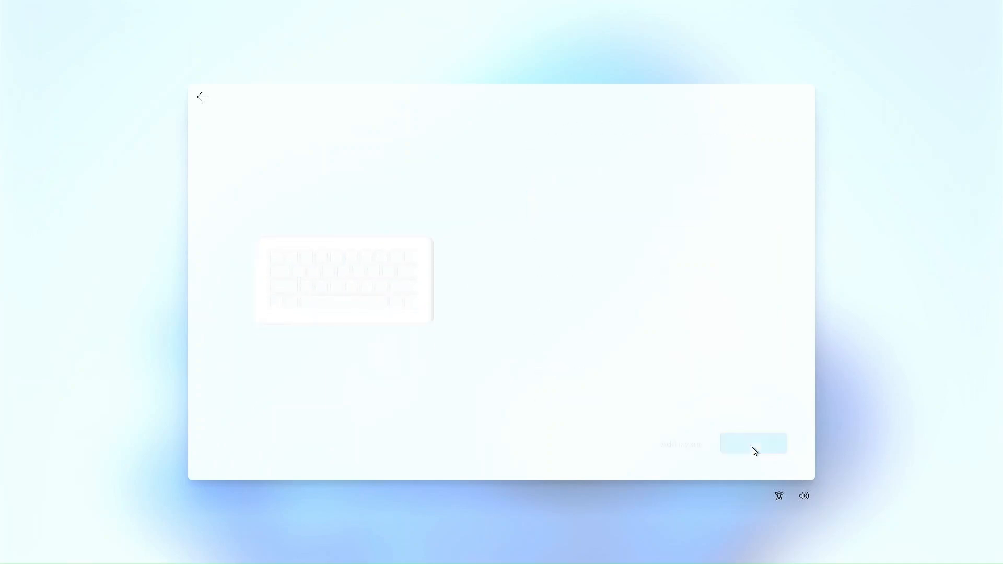
{"action": "left_click", "coordinate": [688, 445]}
{"action": "scroll", "coordinate": [671, 387], "scroll_direction": "down", "scroll_amount": 10}
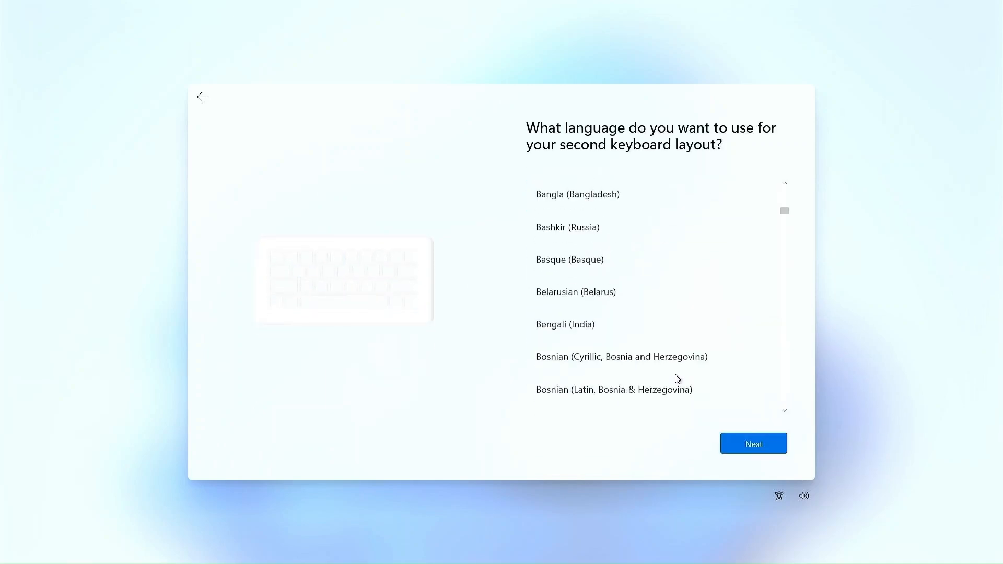
{"action": "scroll", "coordinate": [674, 376], "scroll_direction": "down", "scroll_amount": 3}
{"action": "left_click", "coordinate": [665, 358]}
{"action": "left_click", "coordinate": [747, 442]}
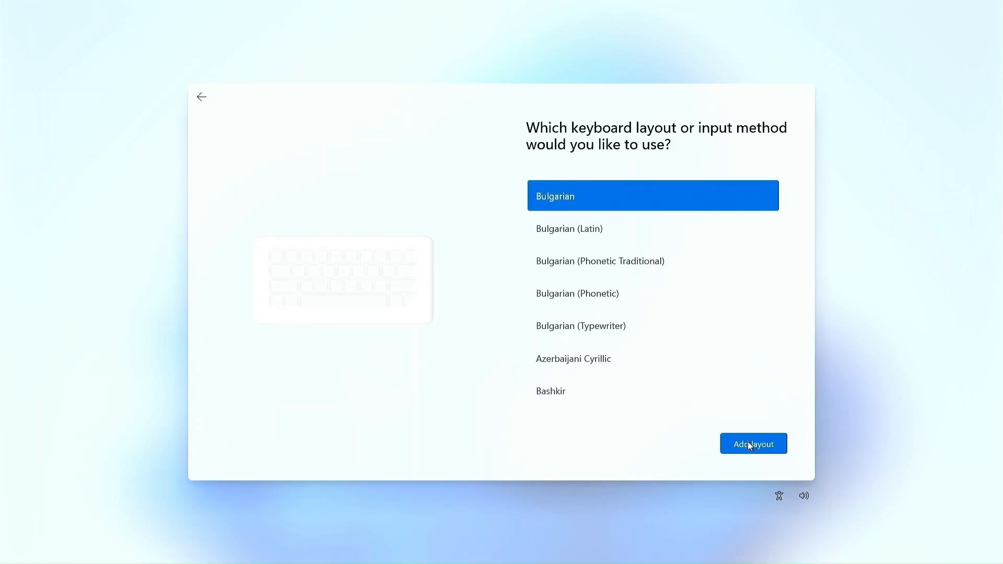
{"action": "left_click", "coordinate": [594, 260]}
{"action": "left_click", "coordinate": [753, 445]}
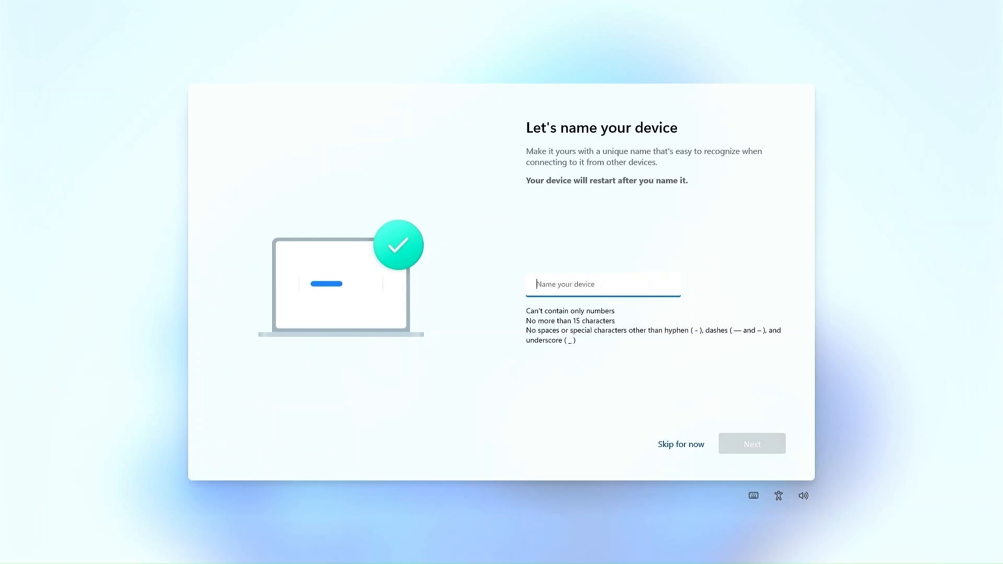
Step: Name the device 'Quick and Easy Tools' and choose to set it up for personal use
{"action": "type", "text": "Quick and Easy Tools"}
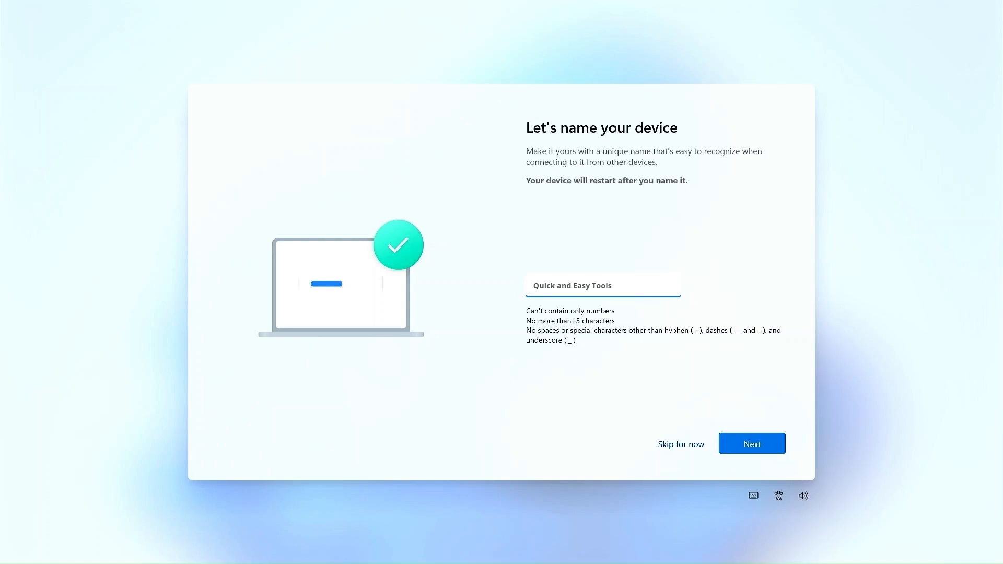
{"action": "left_click", "coordinate": [747, 447]}
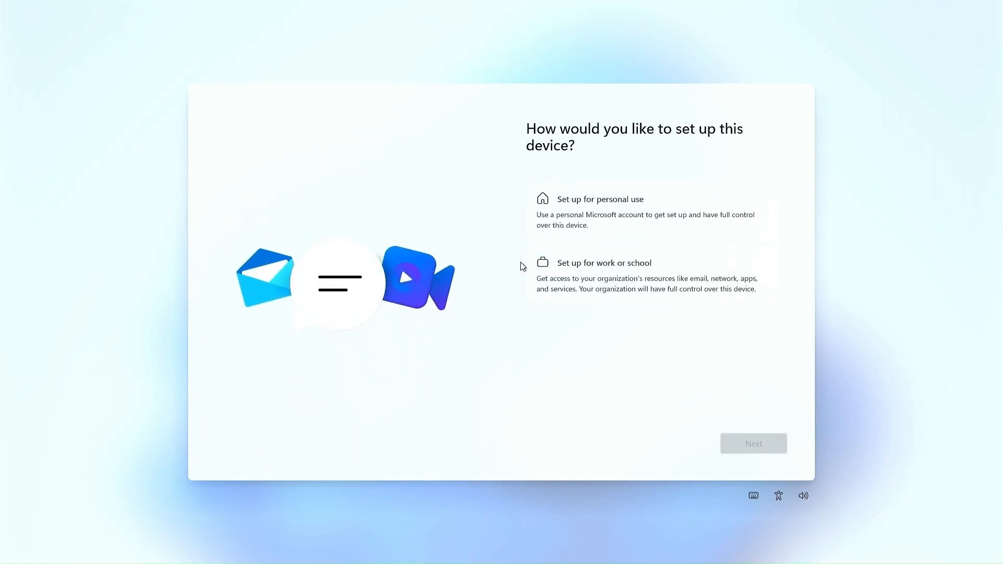
{"action": "left_click", "coordinate": [612, 208]}
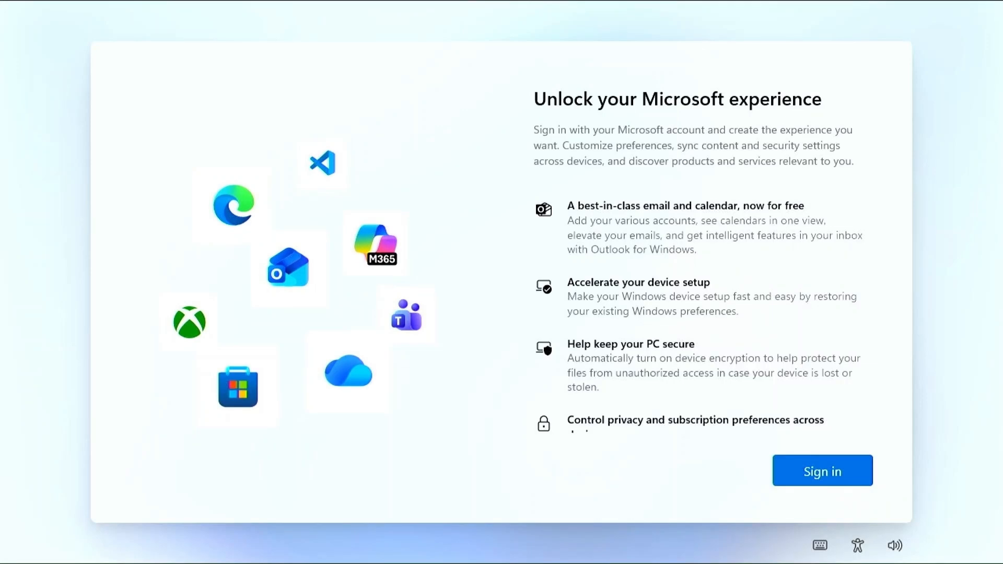
Step: Enter the Microsoft account e-mail and sign in with a one-time code sent to it
{"action": "left_click", "coordinate": [792, 473]}
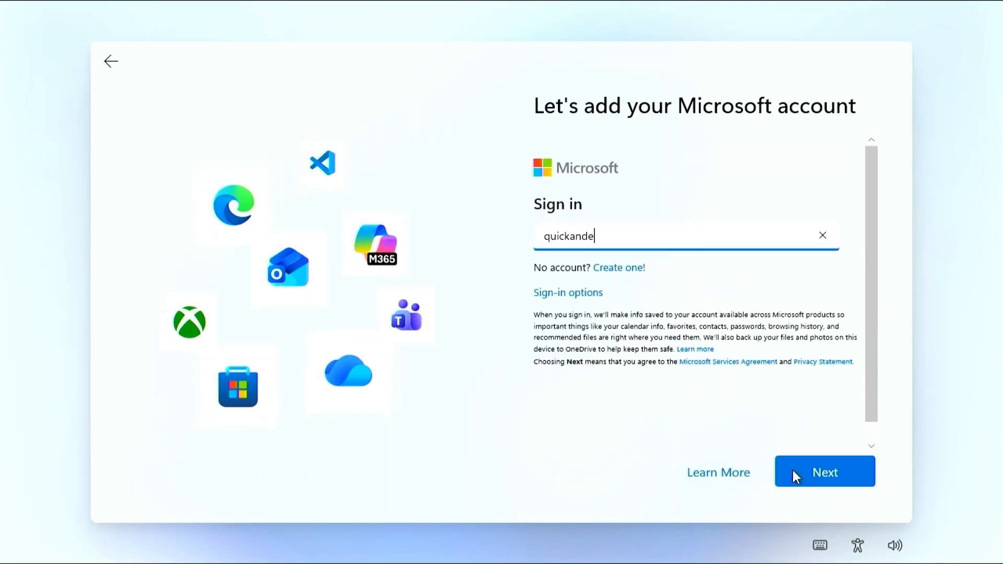
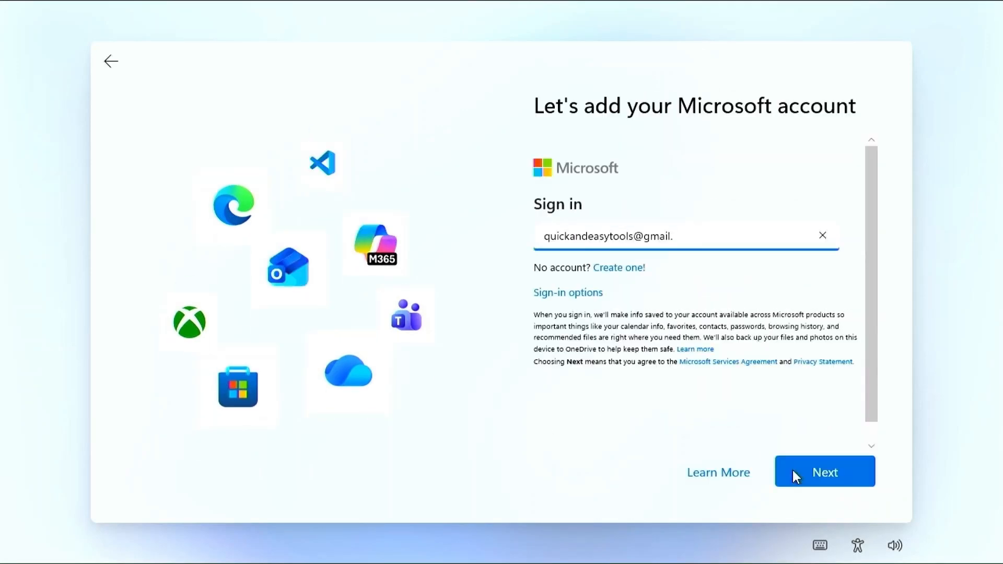
{"action": "left_click", "coordinate": [792, 470]}
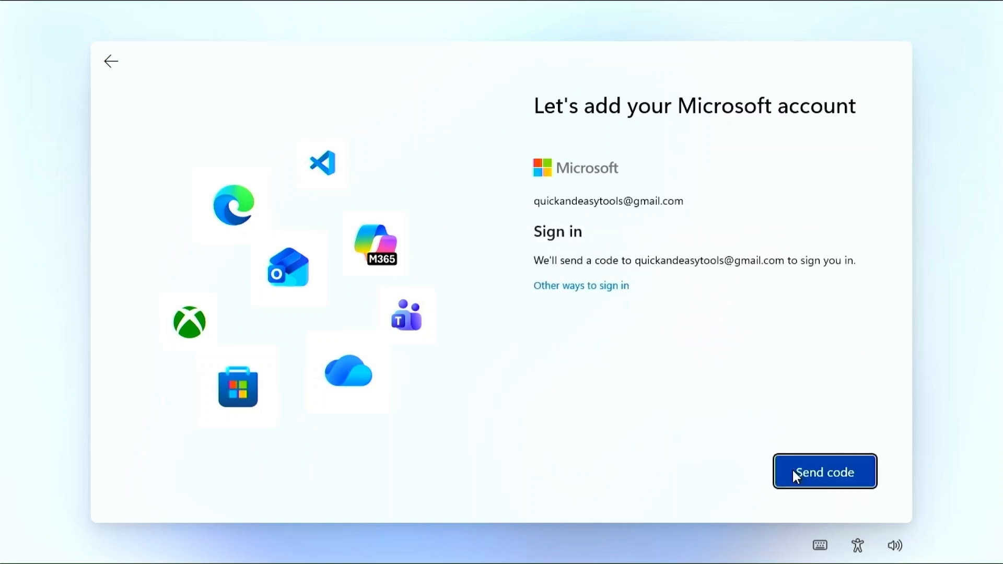
{"action": "left_click", "coordinate": [819, 471]}
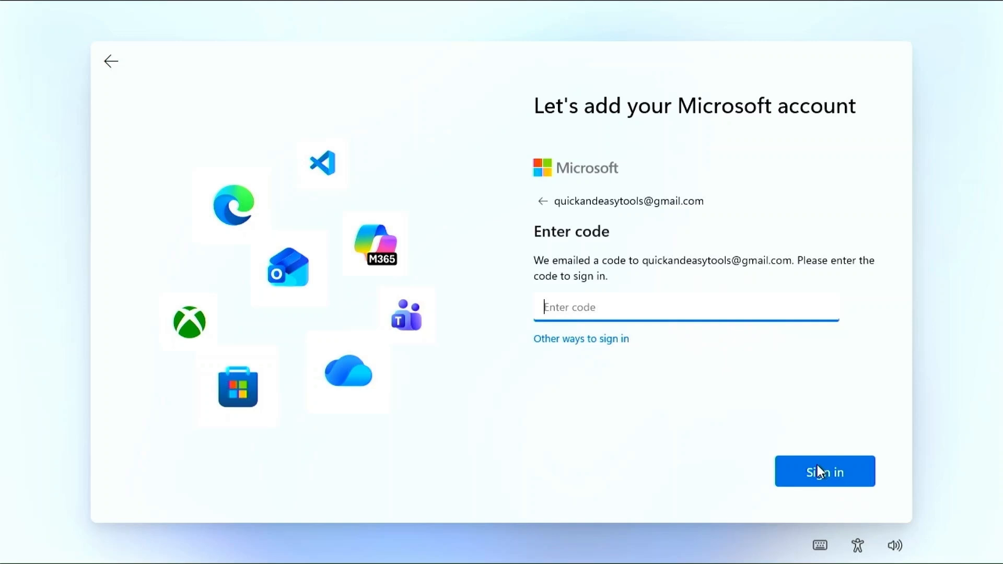
{"action": "left_click", "coordinate": [821, 478]}
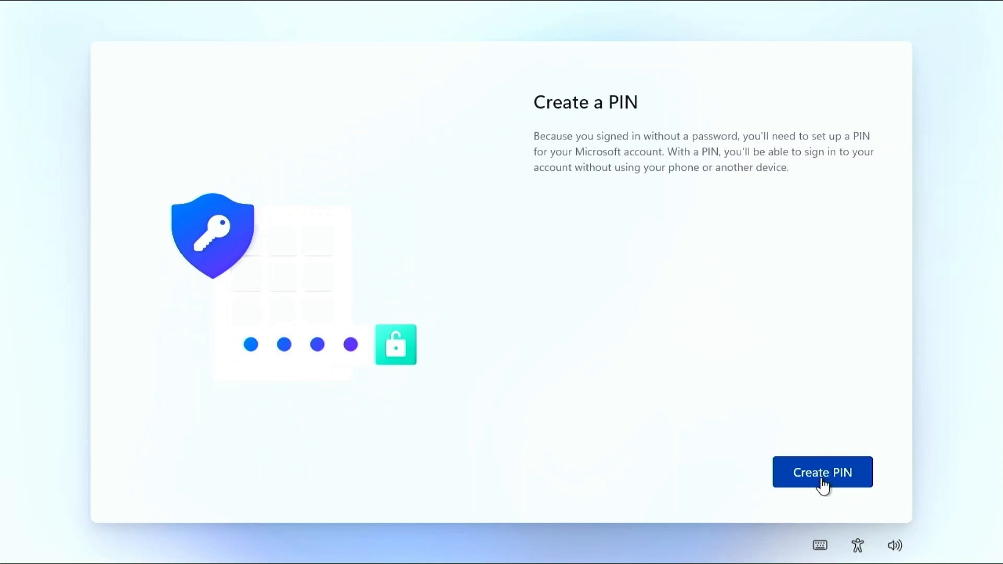
Step: Create and confirm a sign-in PIN for the account
{"action": "left_click", "coordinate": [822, 483]}
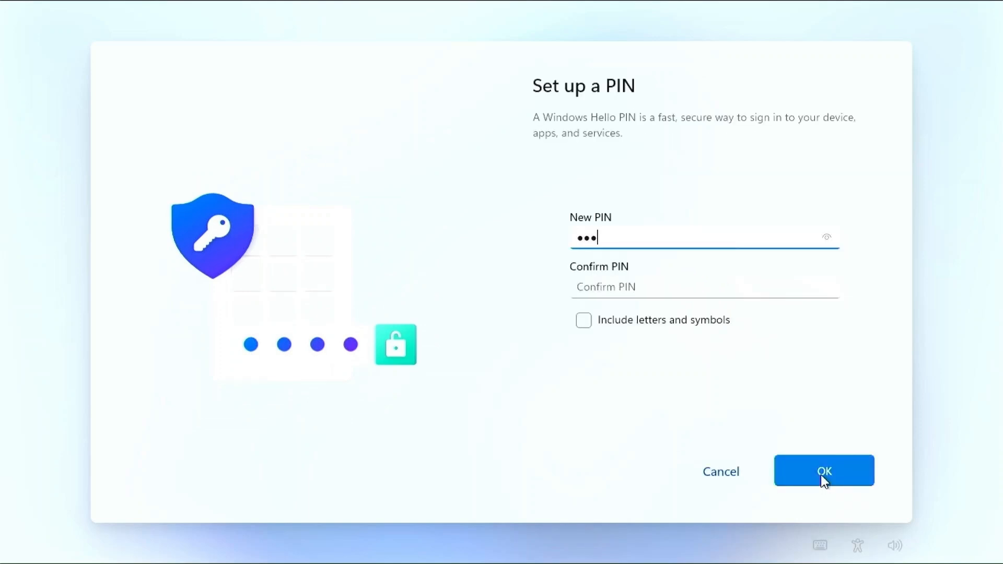
{"action": "left_click", "coordinate": [750, 291]}
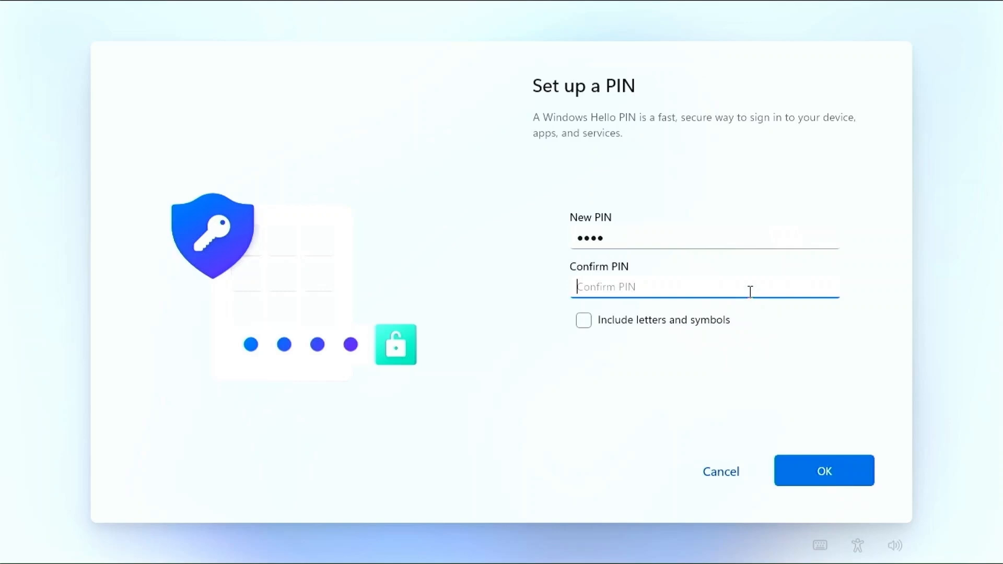
{"action": "left_click", "coordinate": [799, 465]}
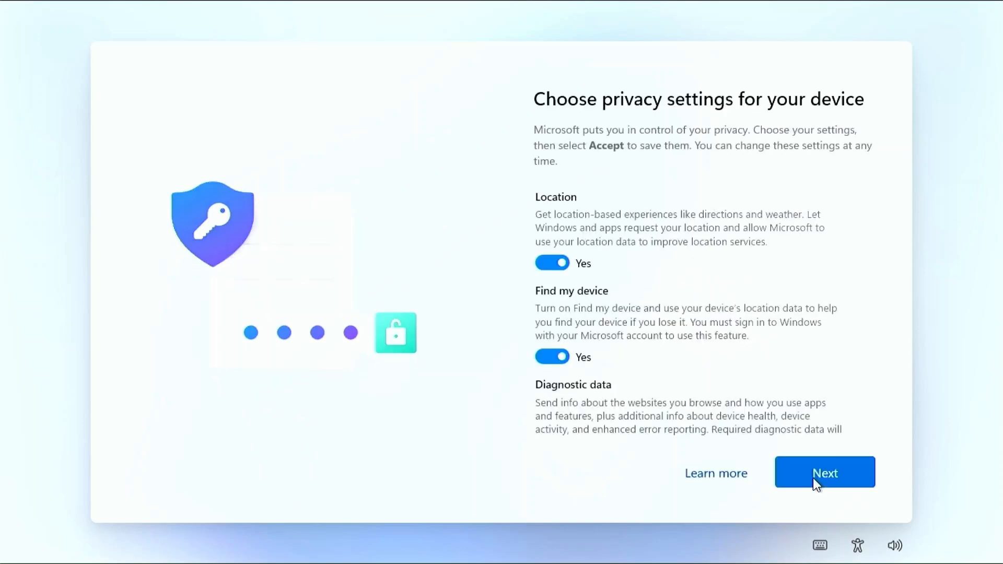
Step: Switch off location, Find my device, optional diagnostics, inking and tailored experiences, then restore the previous PC's backup
{"action": "left_click", "coordinate": [552, 263]}
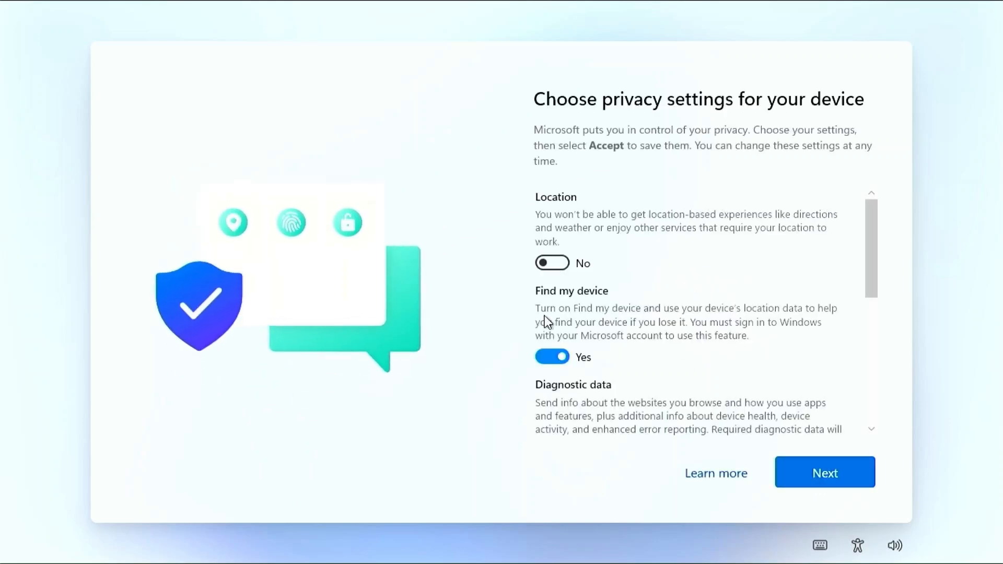
{"action": "left_click", "coordinate": [555, 358]}
{"action": "scroll", "coordinate": [557, 362], "scroll_direction": "down", "scroll_amount": 4}
{"action": "left_click", "coordinate": [555, 239]}
{"action": "left_click", "coordinate": [552, 320]}
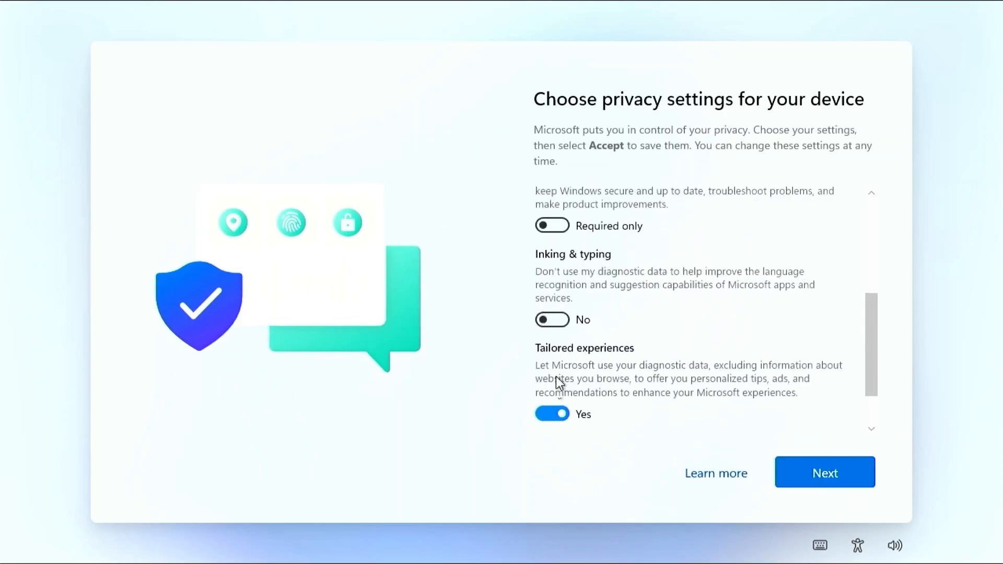
{"action": "left_click", "coordinate": [552, 412]}
{"action": "scroll", "coordinate": [576, 372], "scroll_direction": "down", "scroll_amount": 3}
{"action": "left_click", "coordinate": [812, 473]}
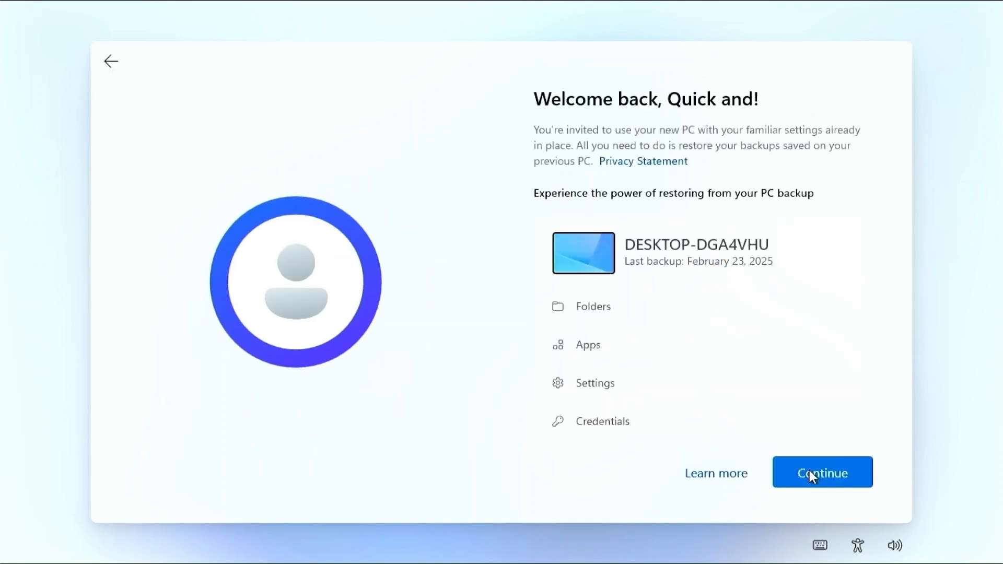
{"action": "left_click", "coordinate": [810, 470]}
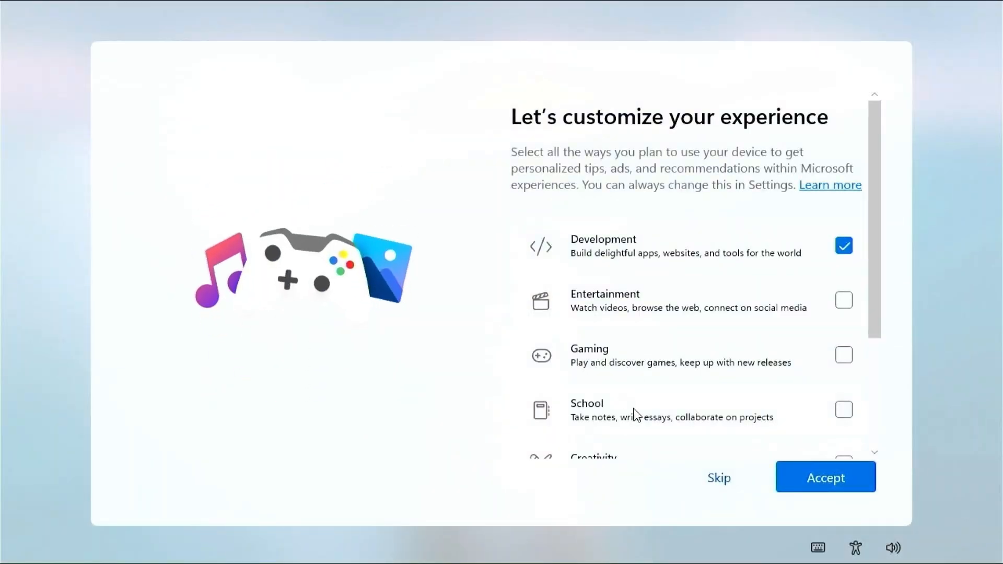
Step: Skip device-usage customization and phone linking, and decline importing browsing data into Edge
{"action": "left_click", "coordinate": [719, 486]}
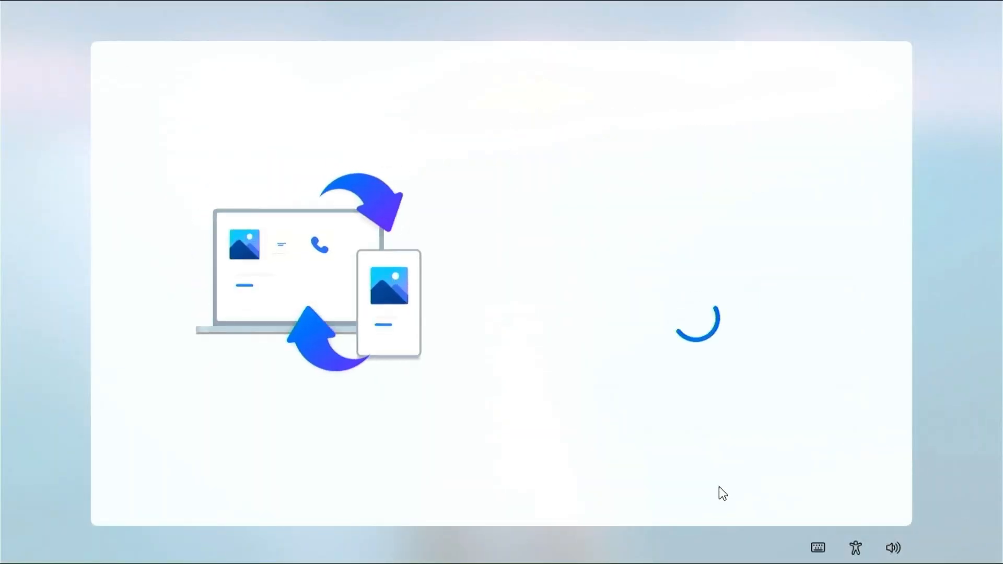
{"action": "left_click", "coordinate": [719, 487]}
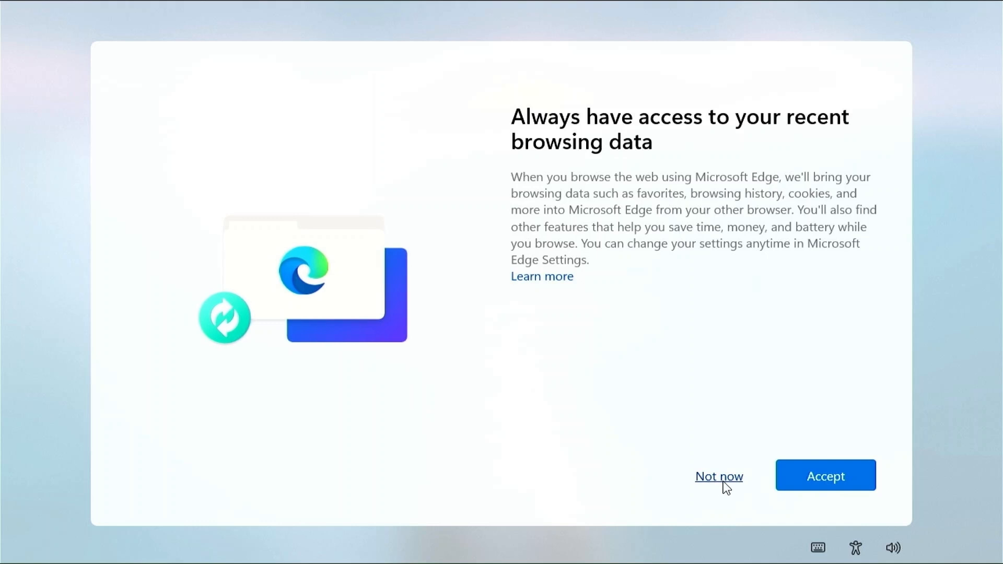
{"action": "left_click", "coordinate": [723, 479]}
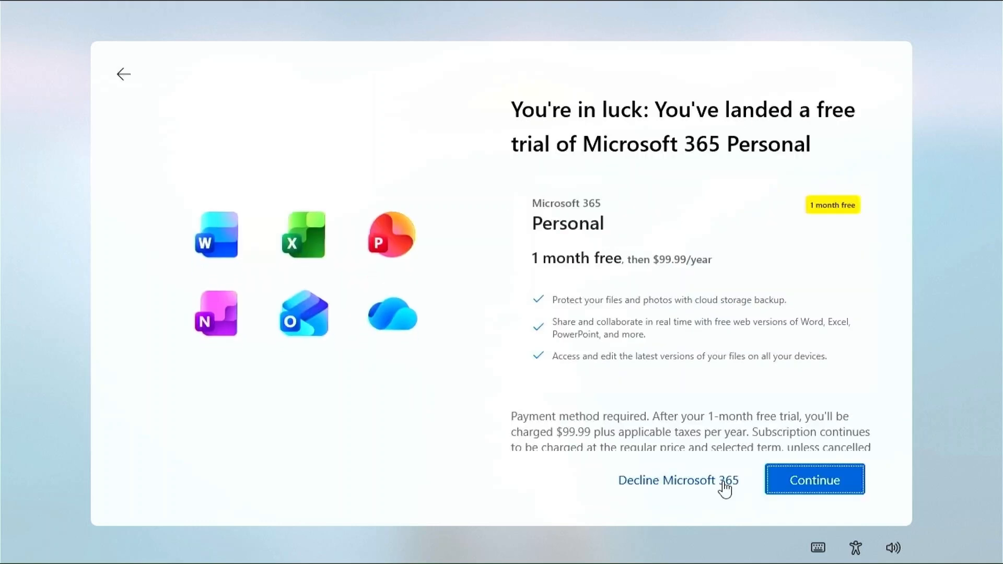
Step: Decline the Microsoft 365 Personal and Basic offers and turn off Outlook email setup
{"action": "left_click", "coordinate": [724, 481]}
{"action": "left_click", "coordinate": [724, 481]}
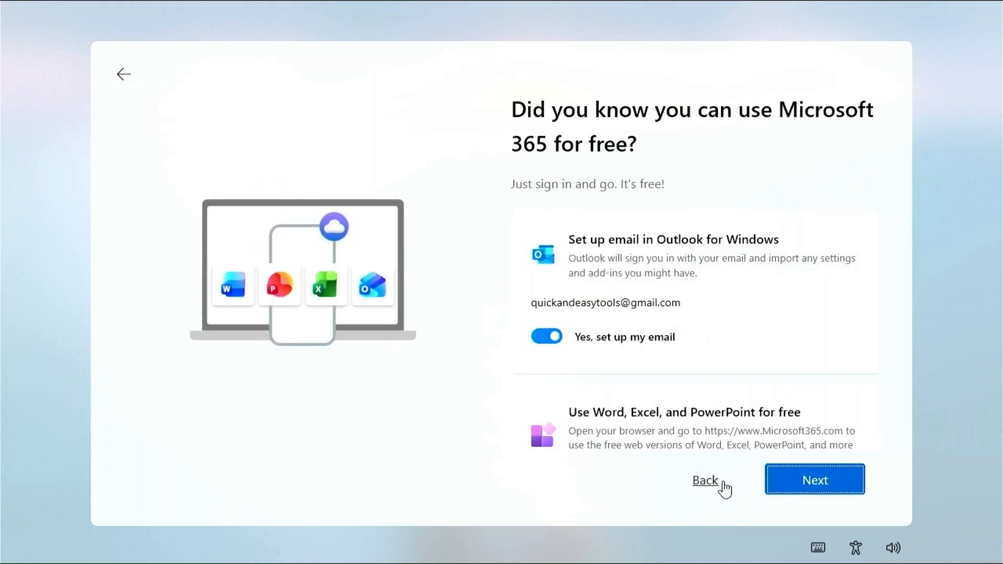
{"action": "left_click", "coordinate": [546, 337]}
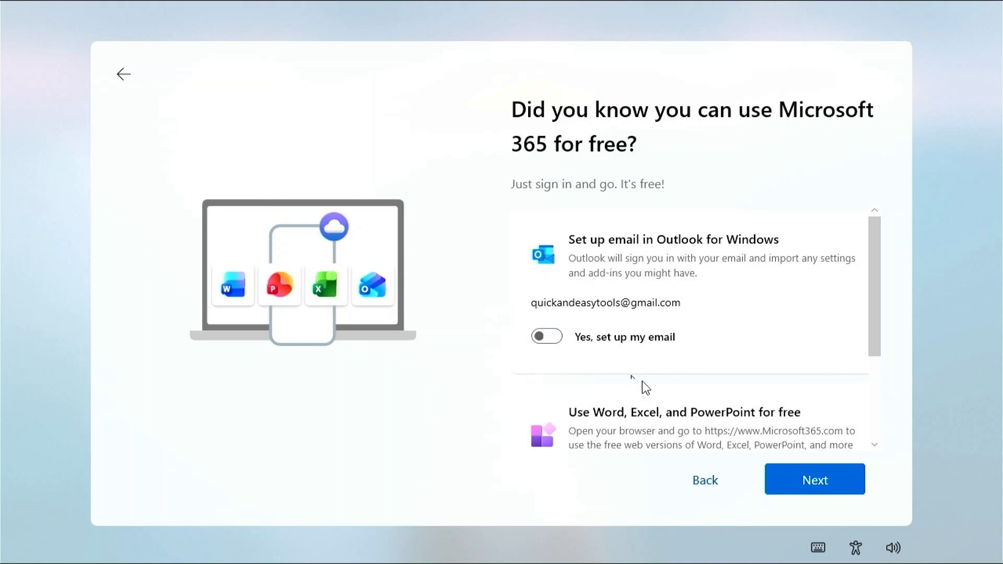
{"action": "scroll", "coordinate": [686, 405], "scroll_direction": "down", "scroll_amount": 1}
{"action": "scroll", "coordinate": [686, 405], "scroll_direction": "down", "scroll_amount": 1}
{"action": "scroll", "coordinate": [686, 405], "scroll_direction": "down", "scroll_amount": 1}
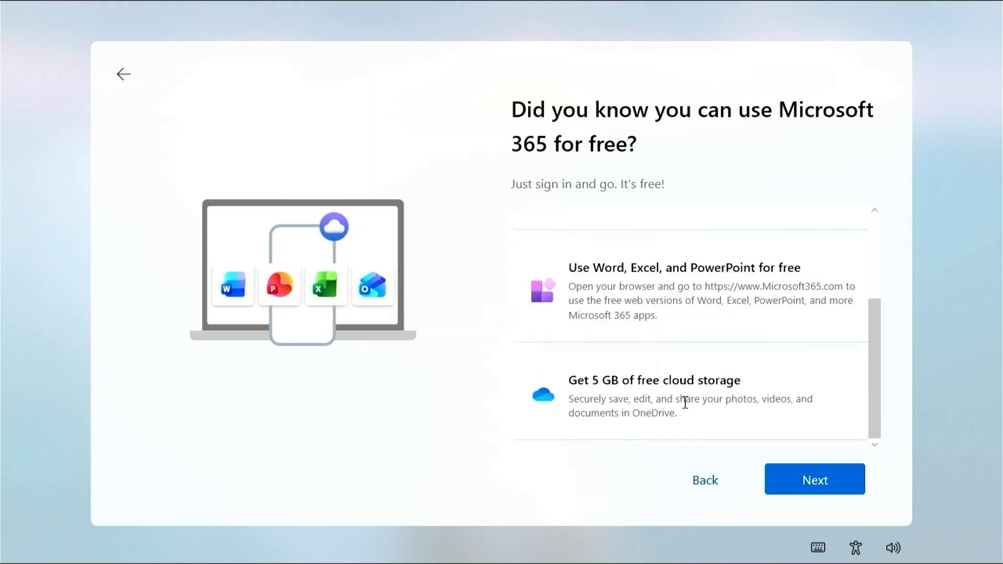
{"action": "left_click", "coordinate": [802, 482]}
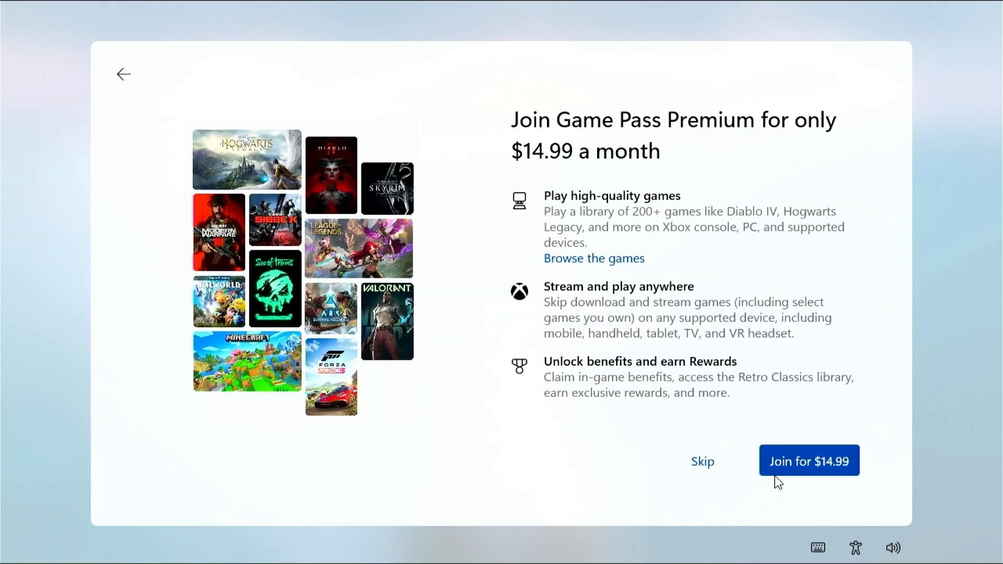
Step: Skip the Game Pass Premium offer and launch Microsoft Edge from Start
{"action": "left_click", "coordinate": [700, 465]}
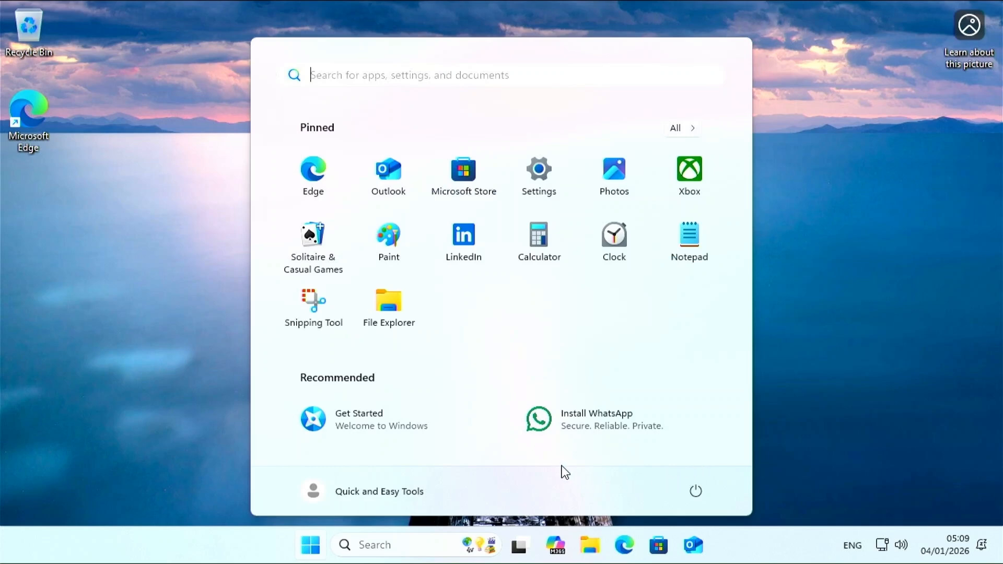
{"action": "left_click", "coordinate": [316, 187]}
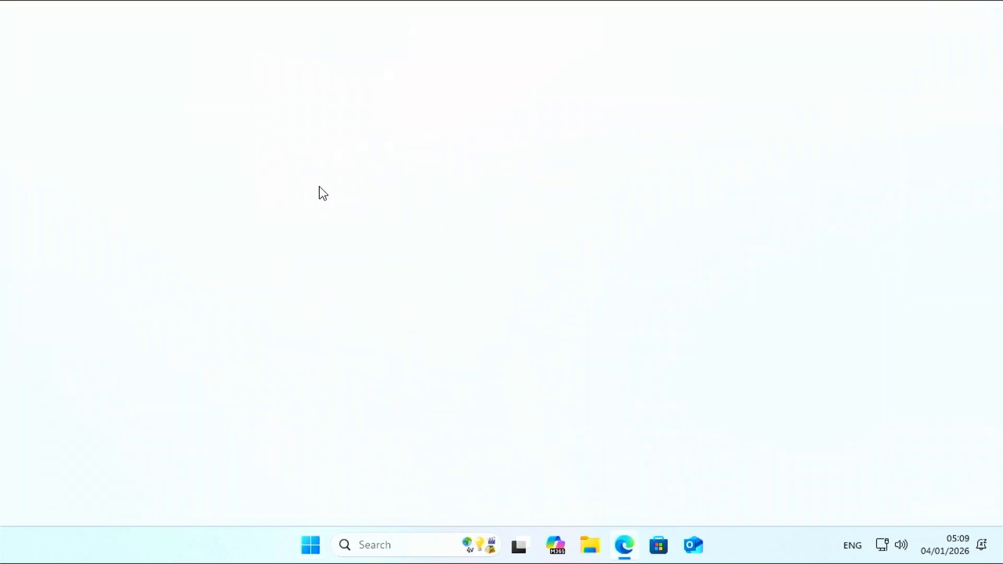
Step: Finish Edge's welcome prompts without importing browser data or bringing over Google data
{"action": "left_click", "coordinate": [50, 400]}
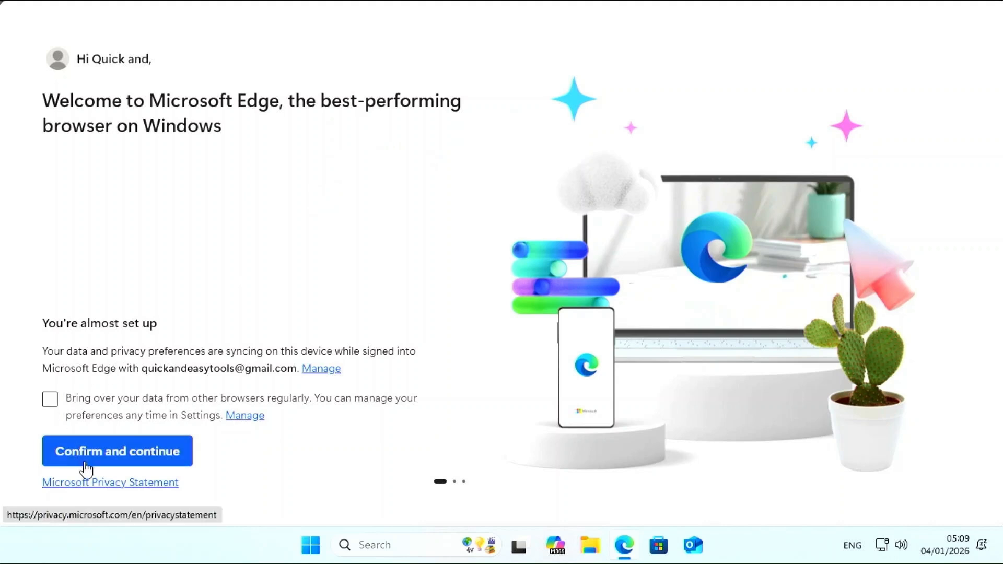
{"action": "left_click", "coordinate": [87, 454]}
{"action": "left_click", "coordinate": [88, 455]}
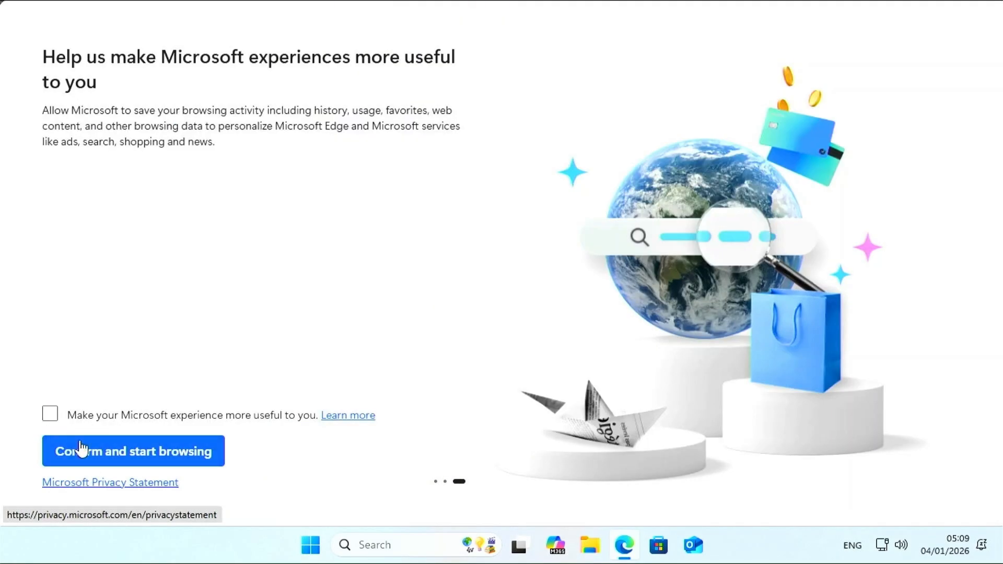
{"action": "left_click", "coordinate": [112, 455]}
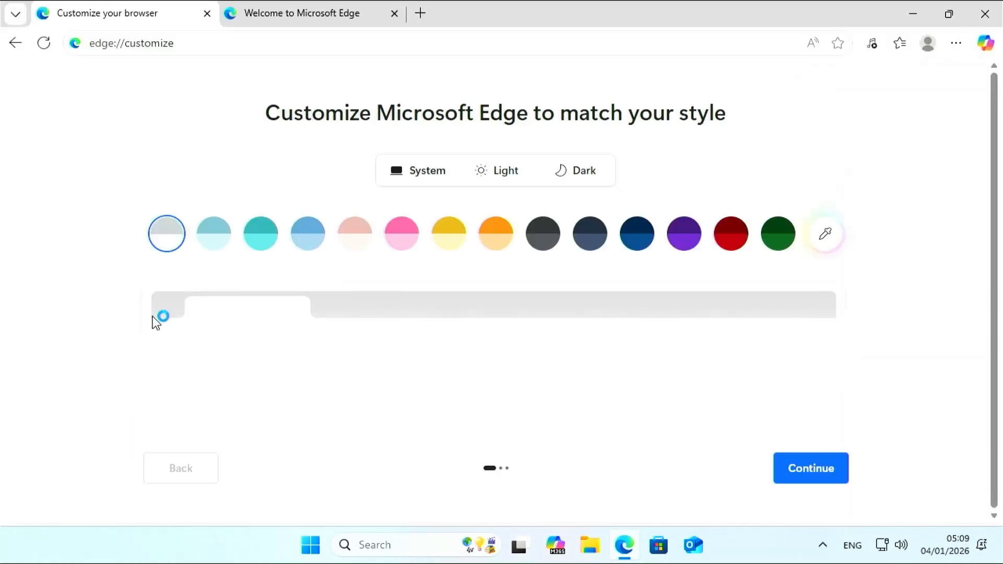
Step: Close the extra Welcome to Microsoft Edge tab, keeping Customize your browser open
{"action": "left_click", "coordinate": [371, 10]}
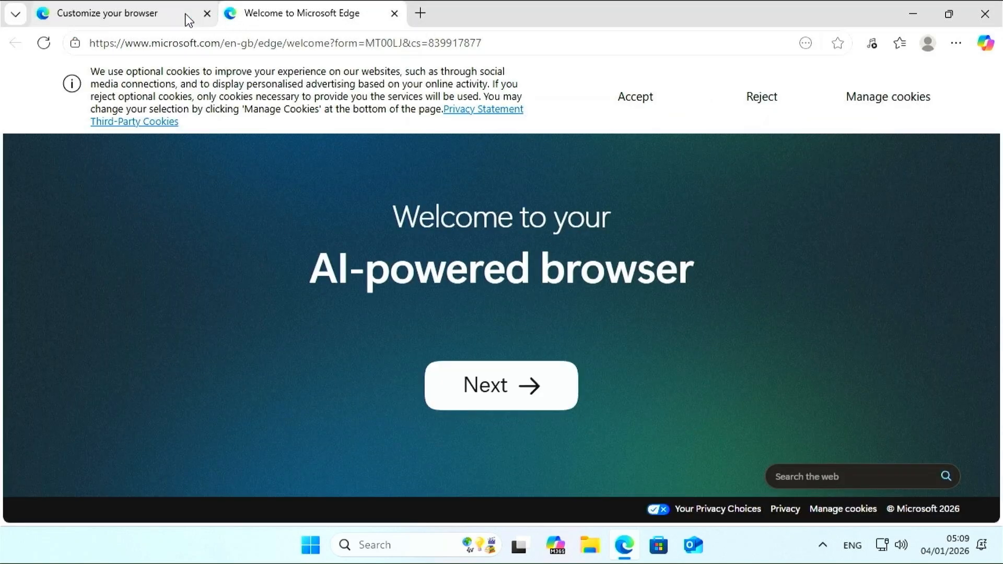
{"action": "left_click", "coordinate": [164, 14]}
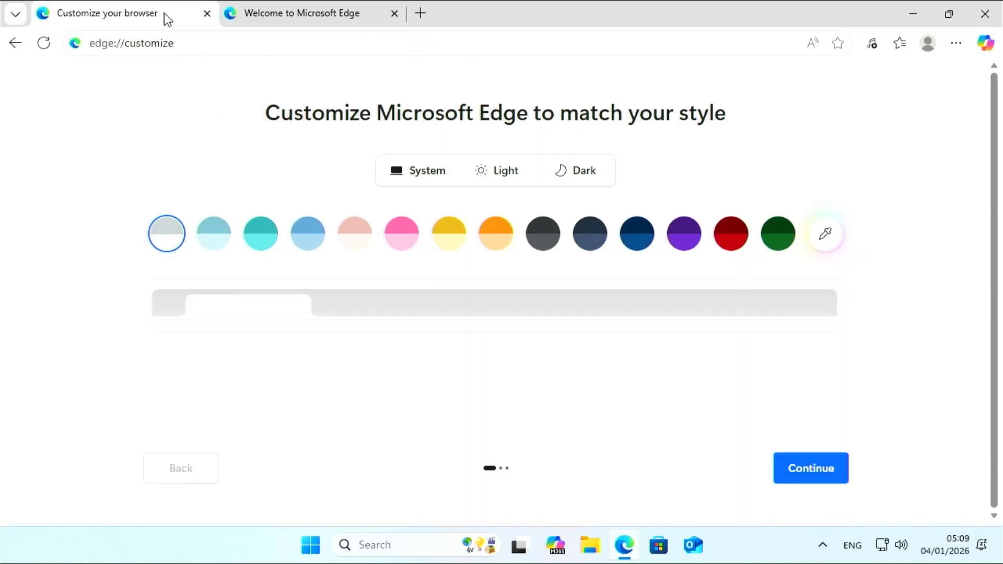
{"action": "left_click", "coordinate": [395, 13]}
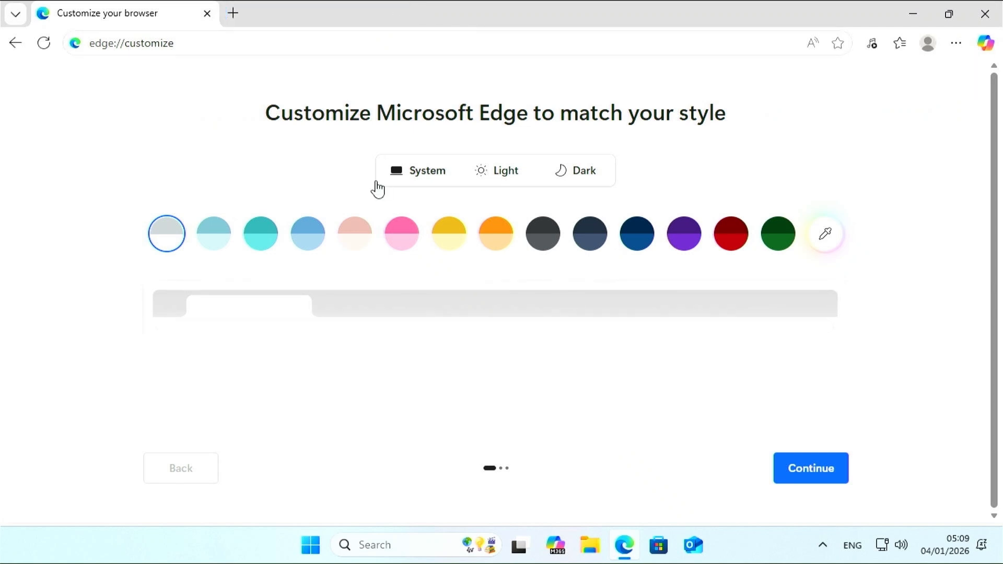
{"action": "left_click", "coordinate": [309, 41]}
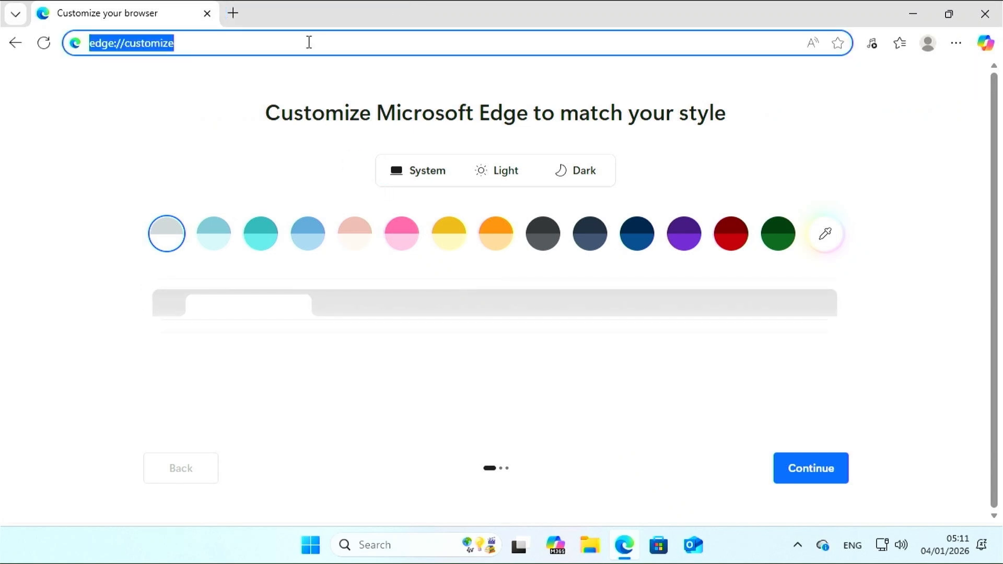
Step: Search Bing for 'minitool partition wizard' from the Edge address bar
{"action": "type", "text": "minitool"}
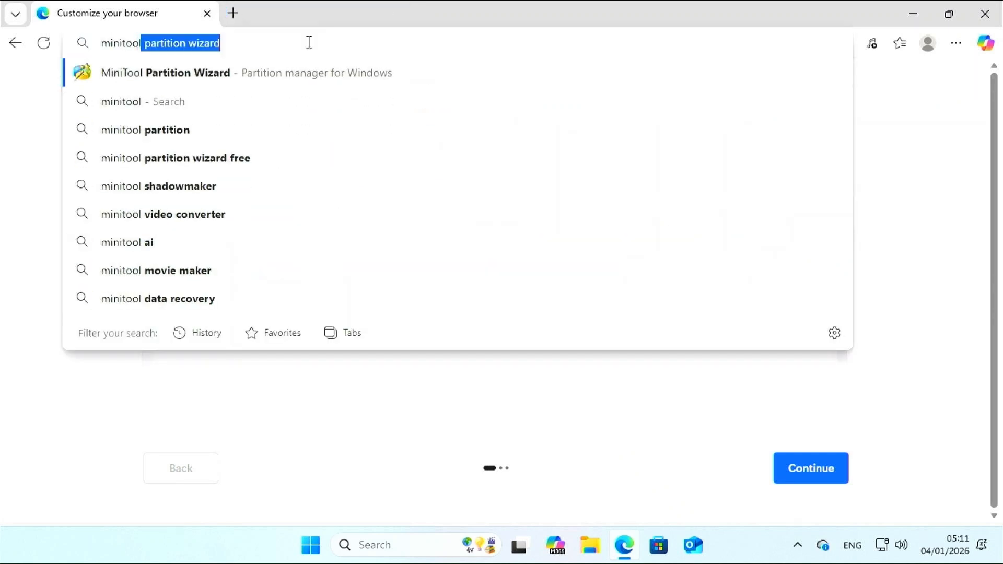
{"action": "key", "text": "BackSpace"}
{"action": "type", "text": "partitio"}
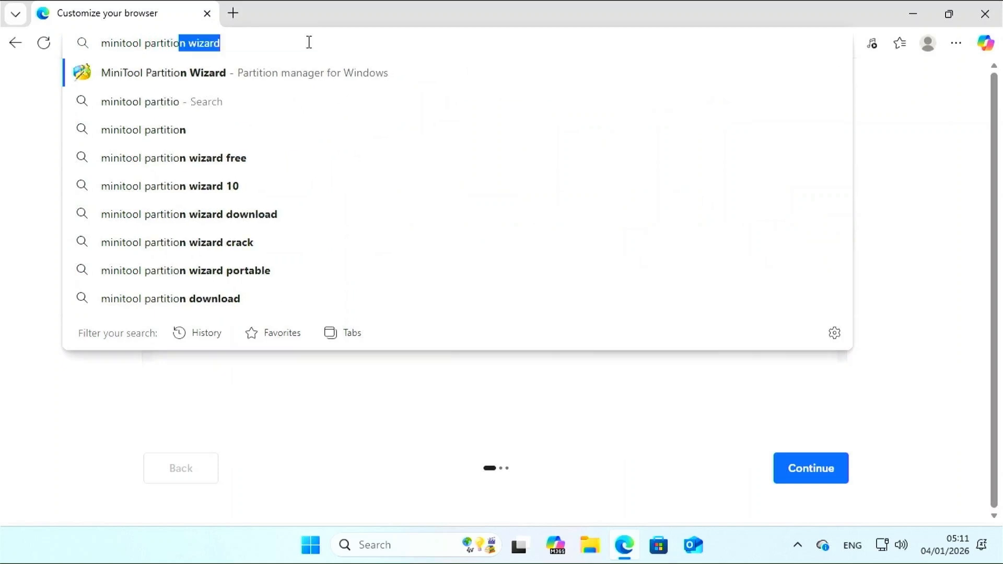
{"action": "type", "text": "n wi"}
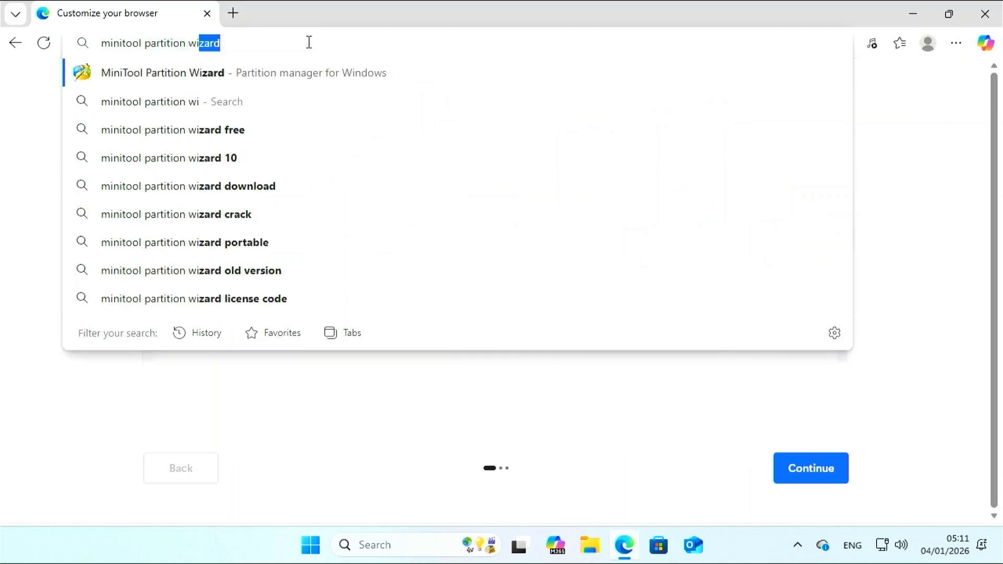
{"action": "type", "text": "zard"}
{"action": "key", "text": "Return"}
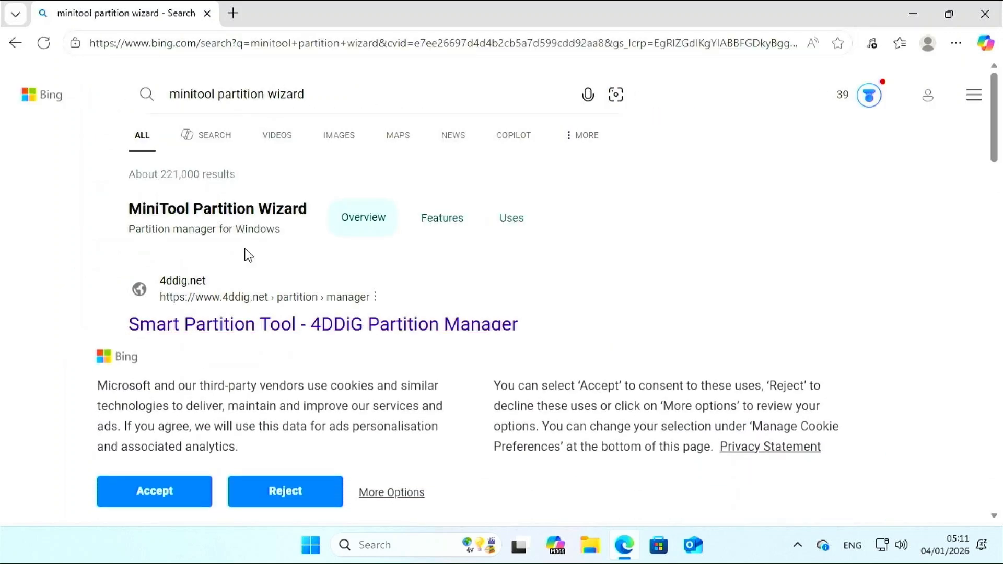
Step: Accept the cookie notice and open the Partition Wizard Free page in a new tab
{"action": "left_click", "coordinate": [191, 489]}
{"action": "scroll", "coordinate": [224, 436], "scroll_direction": "down", "scroll_amount": 5}
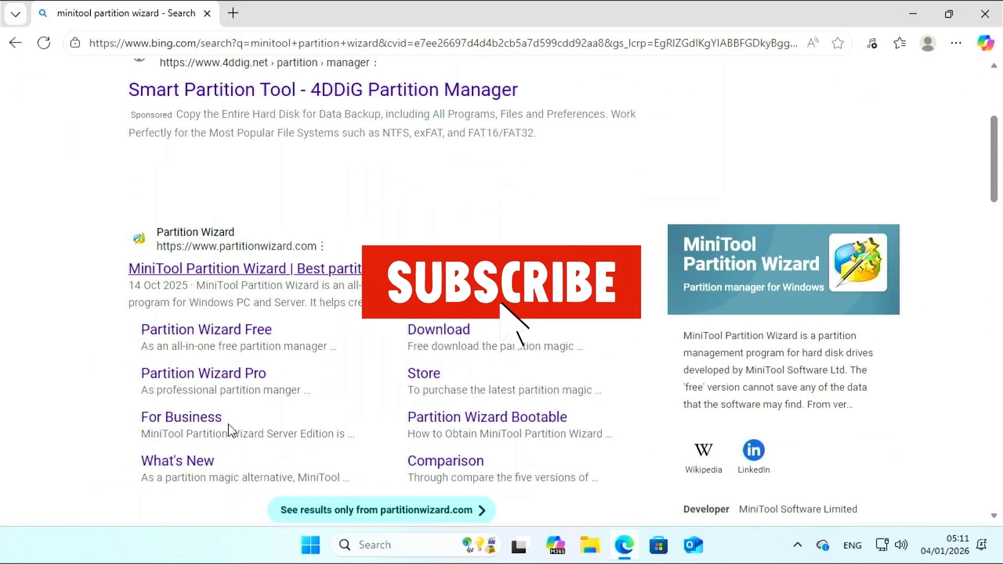
{"action": "scroll", "coordinate": [228, 425], "scroll_direction": "down", "scroll_amount": 3}
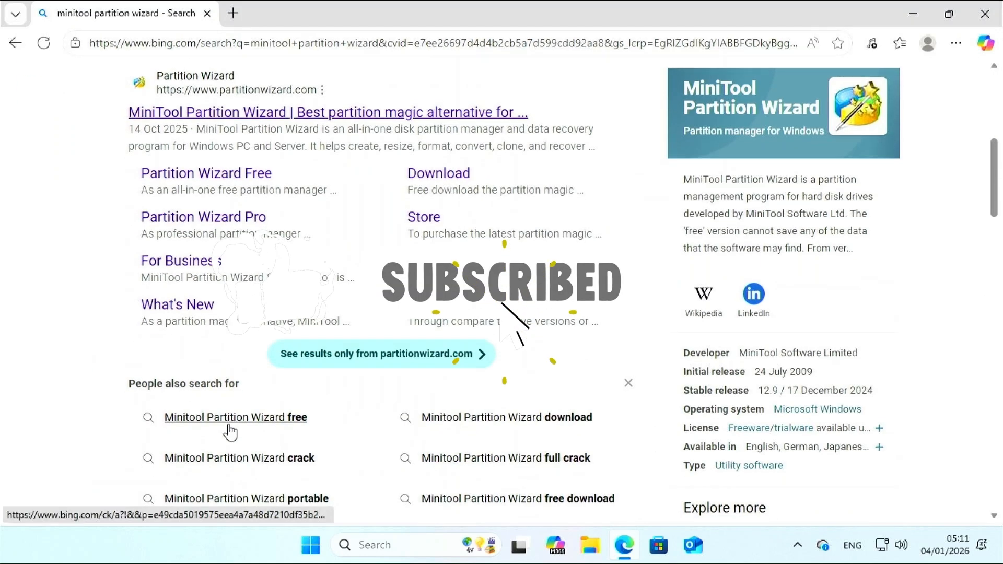
{"action": "left_click", "coordinate": [193, 173]}
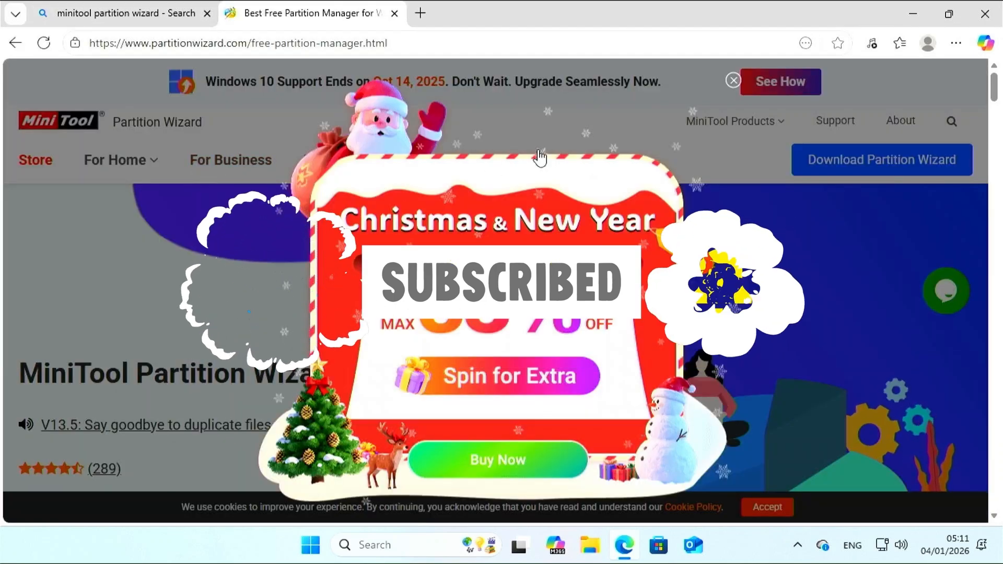
Step: Close the holiday promo popup and download the Partition Wizard Free Edition installer
{"action": "left_click", "coordinate": [733, 80]}
{"action": "mouse_move", "coordinate": [810, 169]}
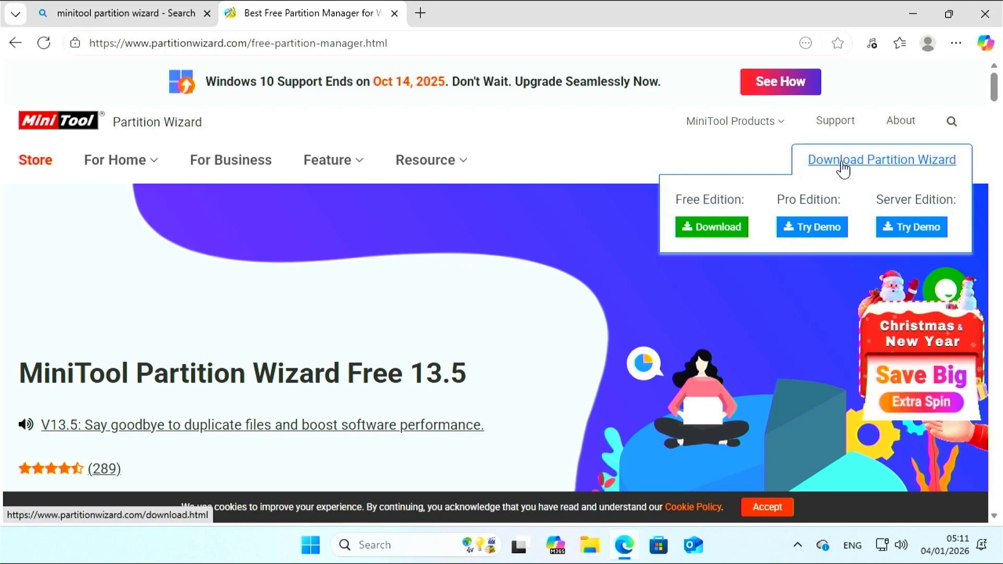
{"action": "left_click", "coordinate": [704, 229]}
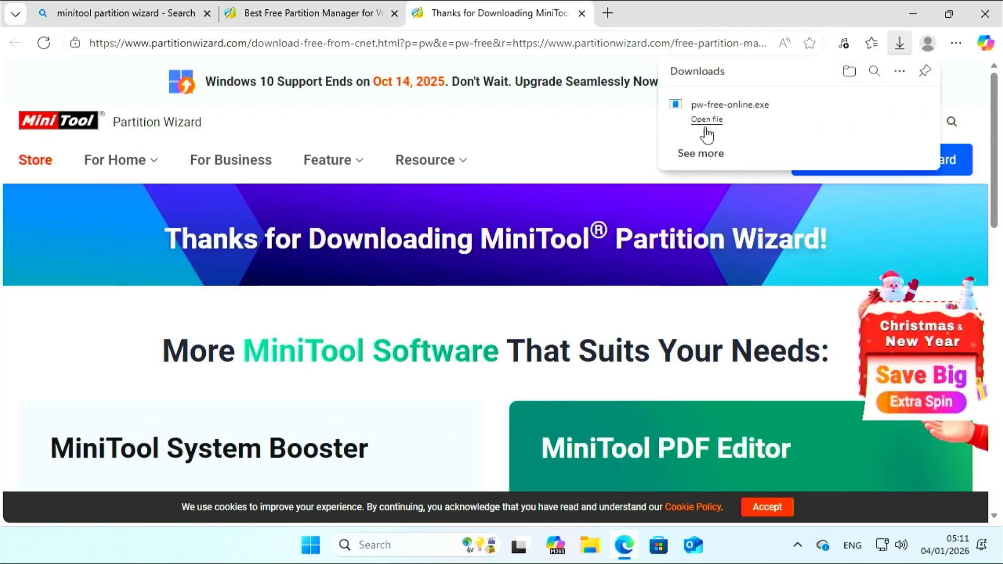
Step: Run pw-free-online.exe, allow it to make changes, and close Edge
{"action": "left_click", "coordinate": [706, 125]}
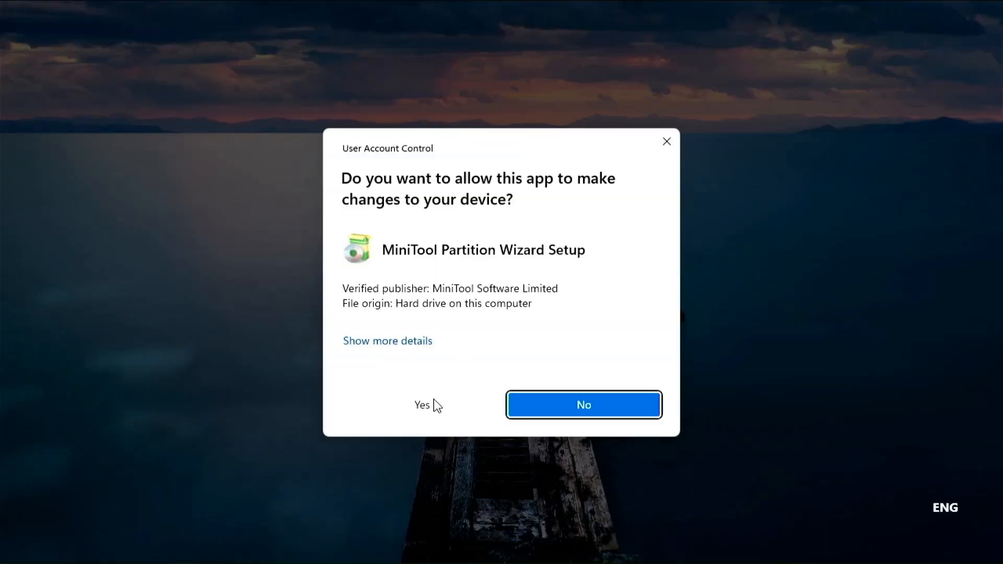
{"action": "left_click", "coordinate": [434, 399]}
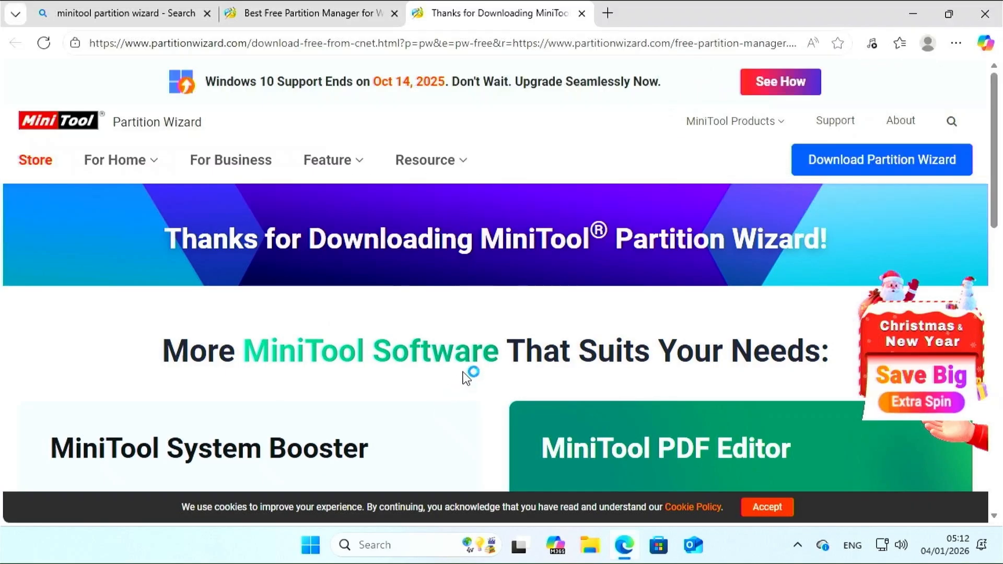
{"action": "left_click", "coordinate": [988, 21]}
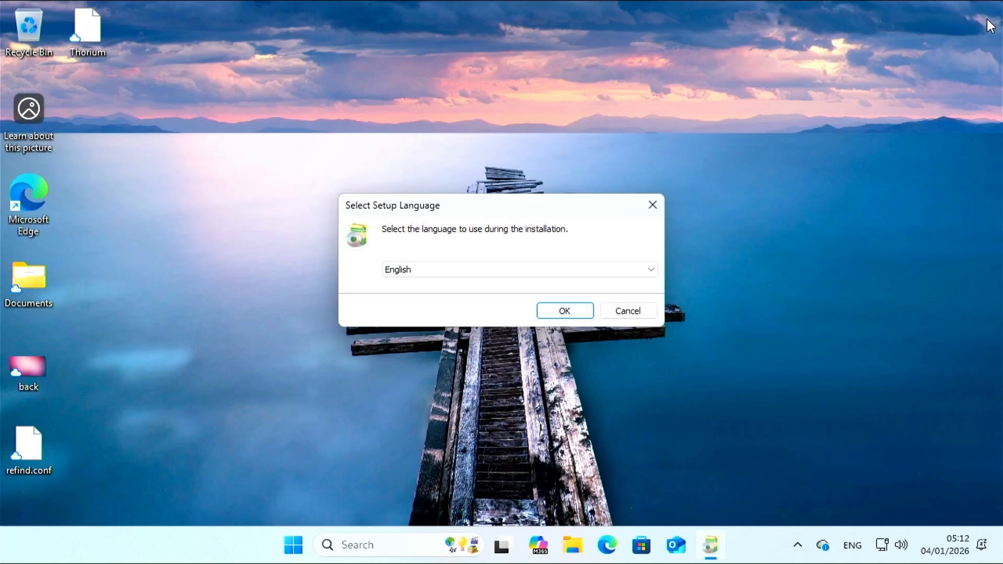
Step: Install Partition Wizard Free in English to the default folder and launch it
{"action": "left_click", "coordinate": [553, 313]}
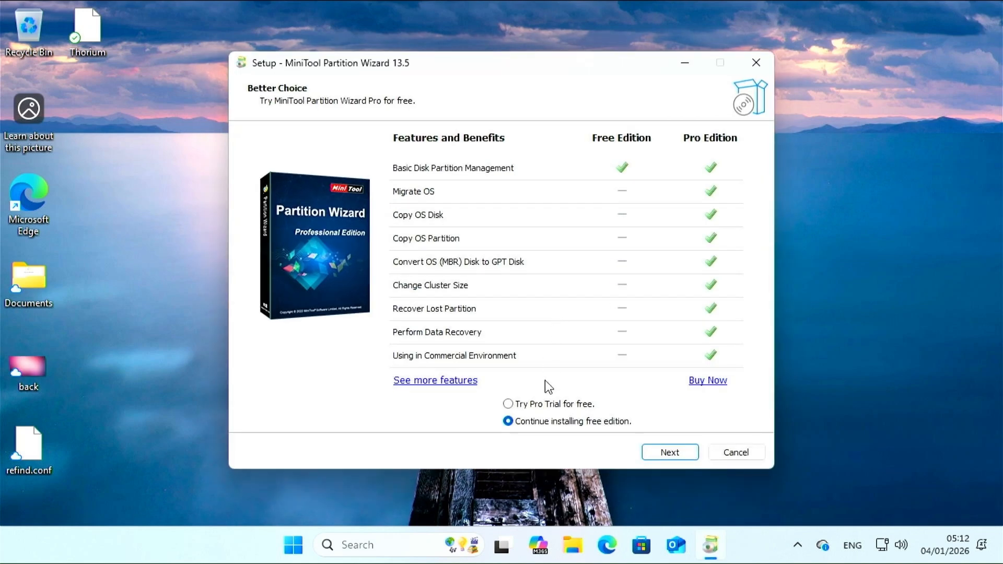
{"action": "left_click", "coordinate": [678, 454]}
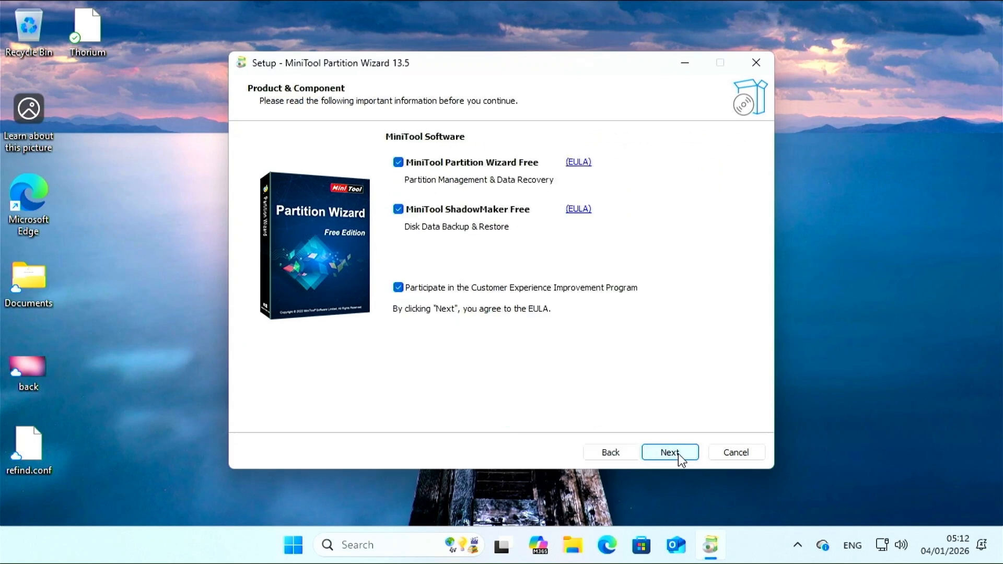
{"action": "left_click", "coordinate": [666, 452]}
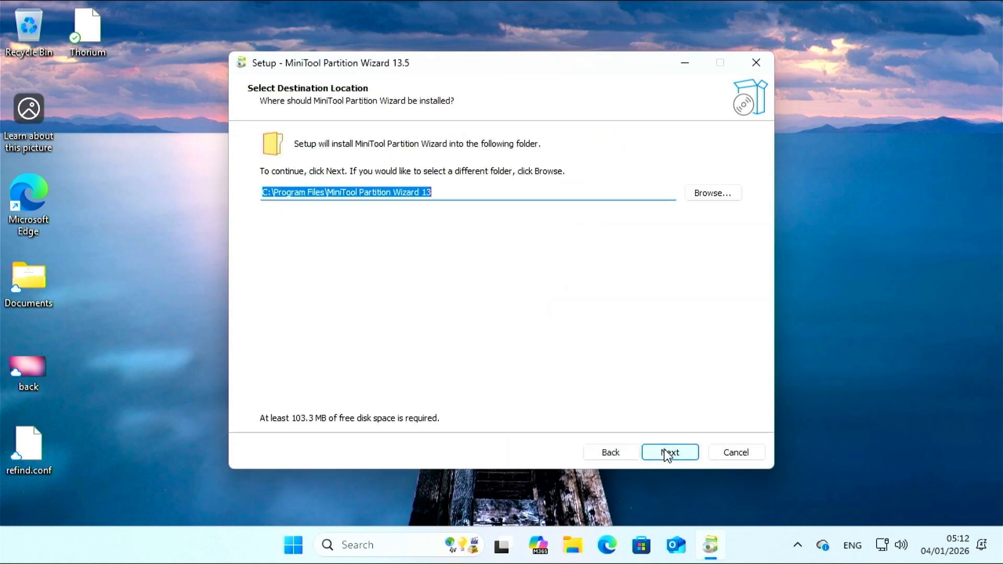
{"action": "left_click", "coordinate": [667, 452]}
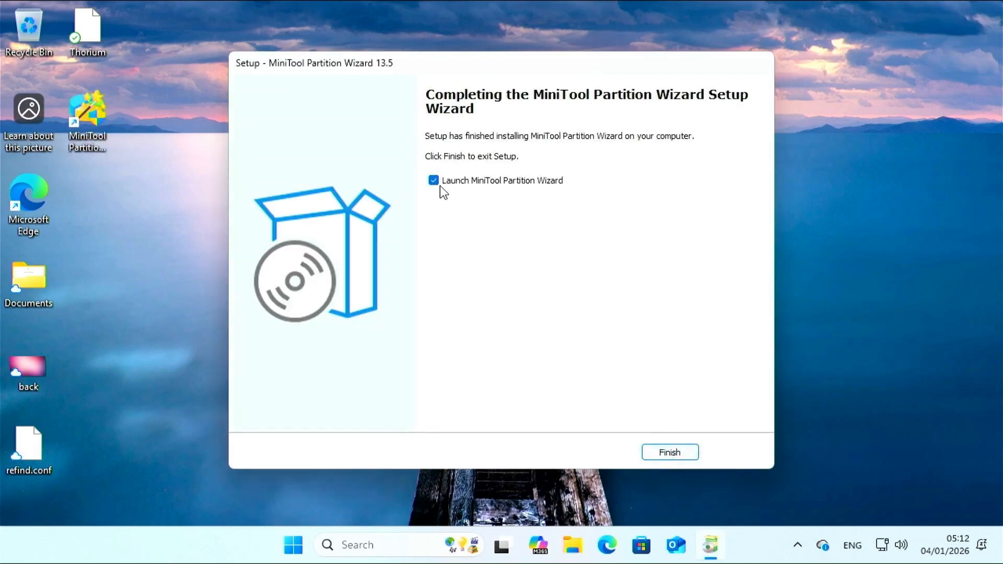
{"action": "left_click", "coordinate": [672, 454]}
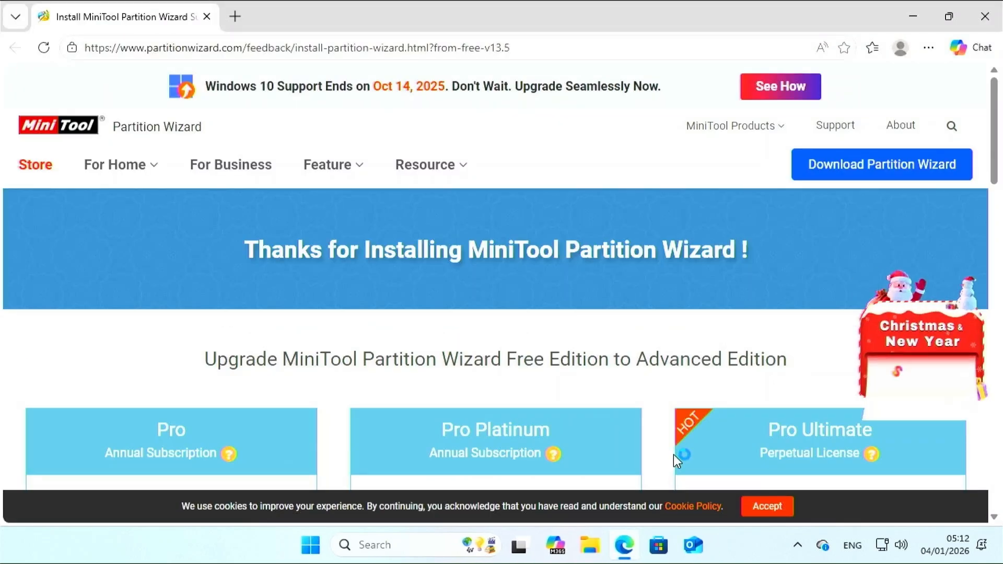
{"action": "left_click", "coordinate": [988, 23]}
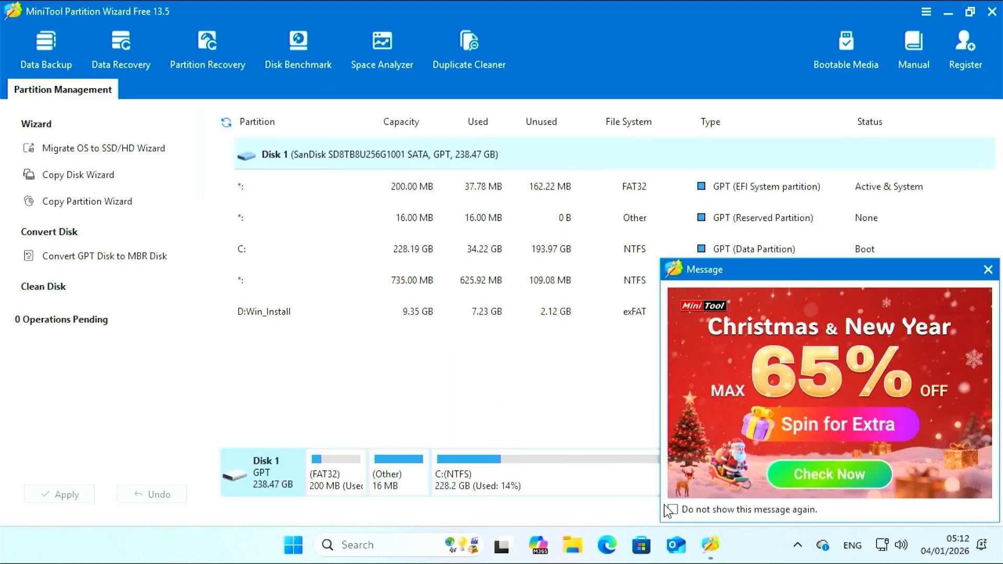
Step: Delete the D:Win_Install partition and apply it, leaving 9.35 GB unallocated at the disk's end
{"action": "left_click", "coordinate": [988, 269]}
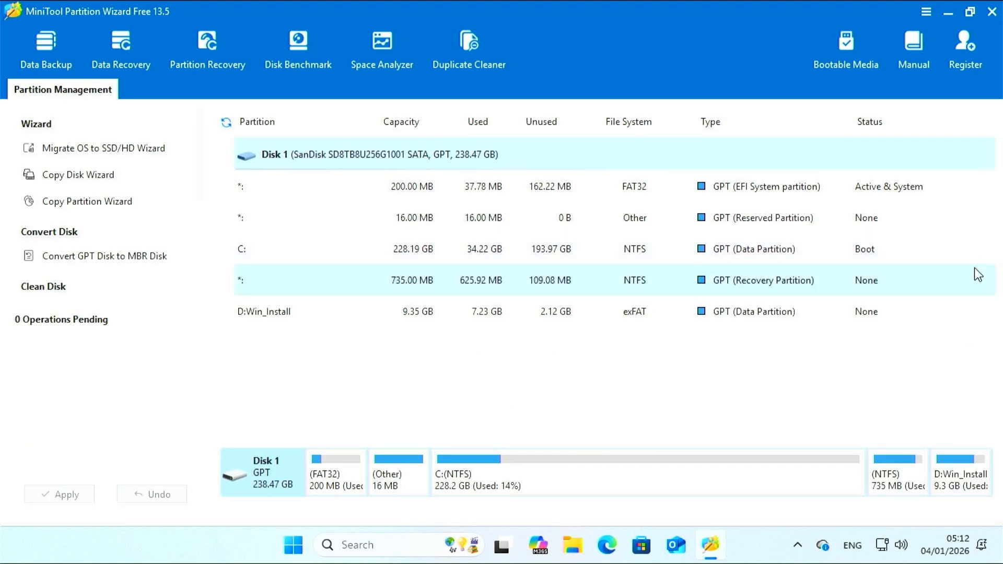
{"action": "left_click_drag", "start_coordinate": [562, 442], "coordinate": [565, 353]}
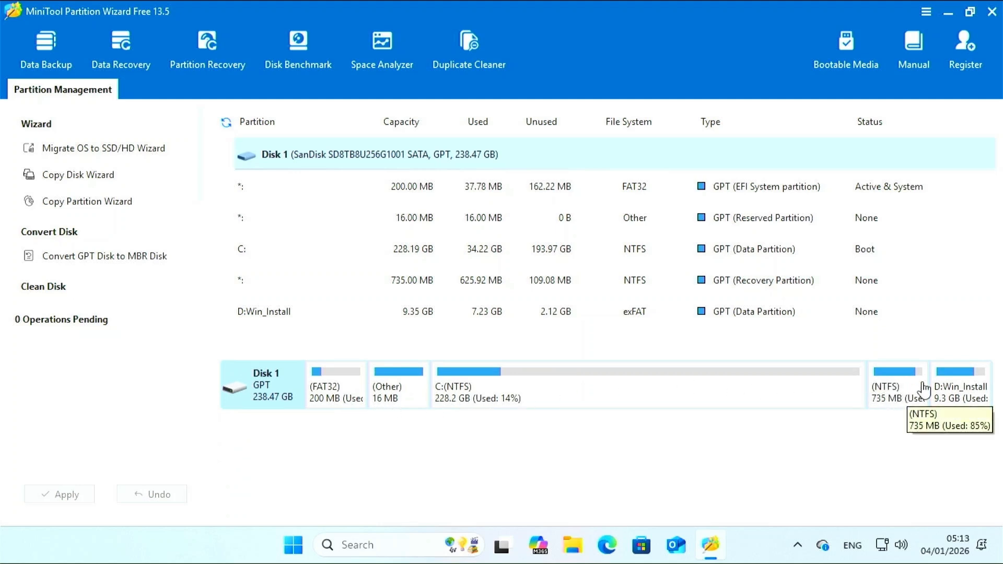
{"action": "left_click", "coordinate": [952, 398]}
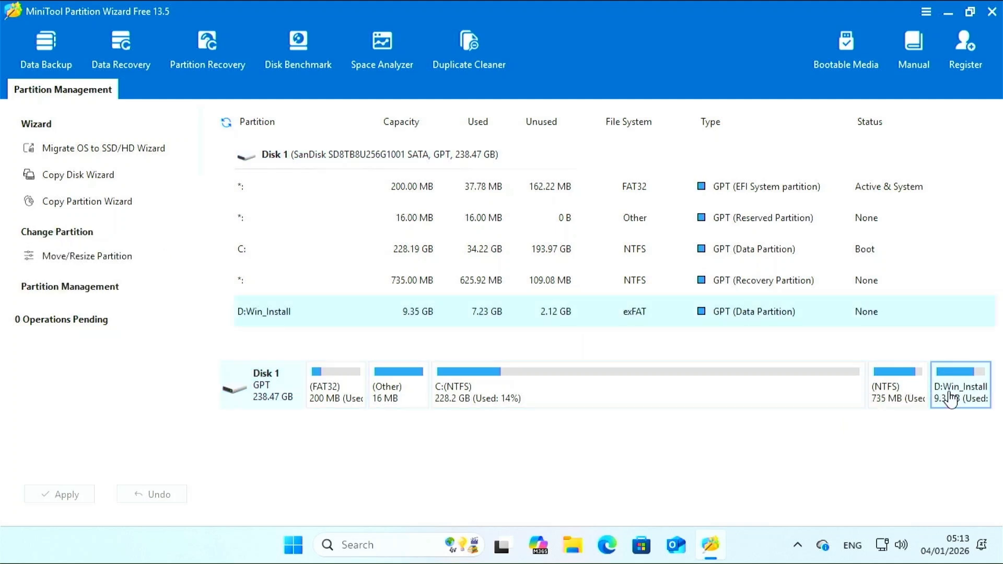
{"action": "right_click", "coordinate": [959, 400]}
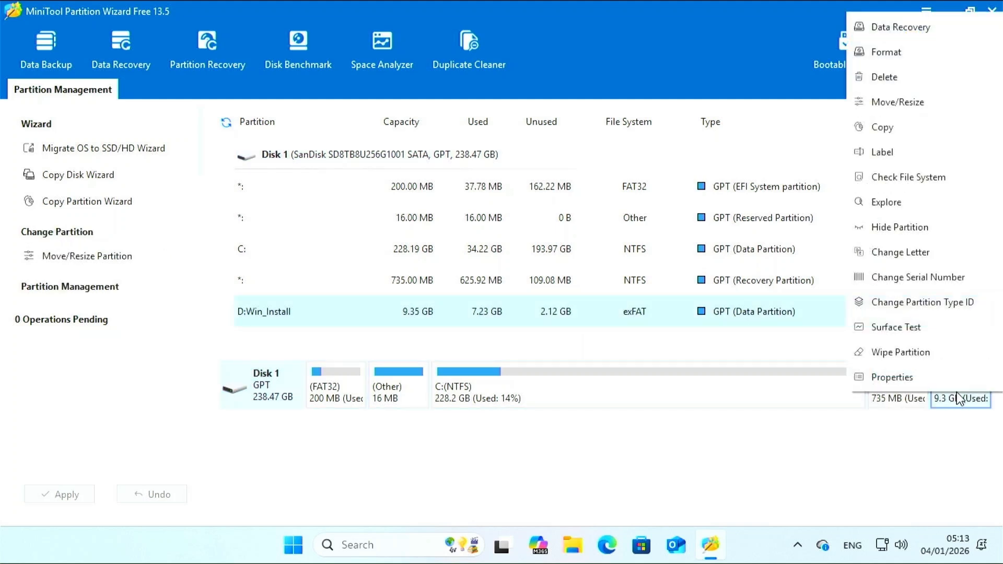
{"action": "left_click", "coordinate": [889, 81]}
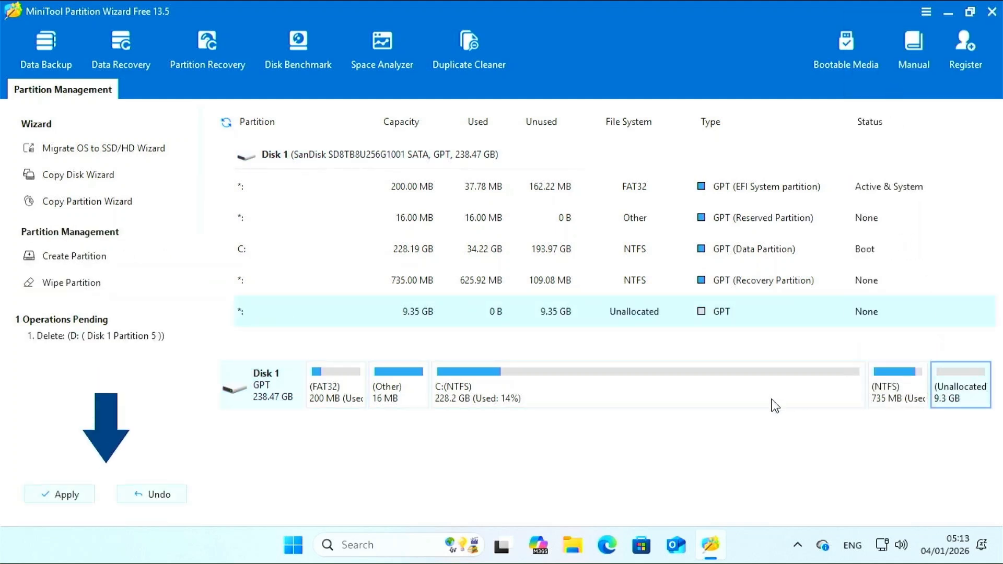
{"action": "left_click", "coordinate": [67, 495]}
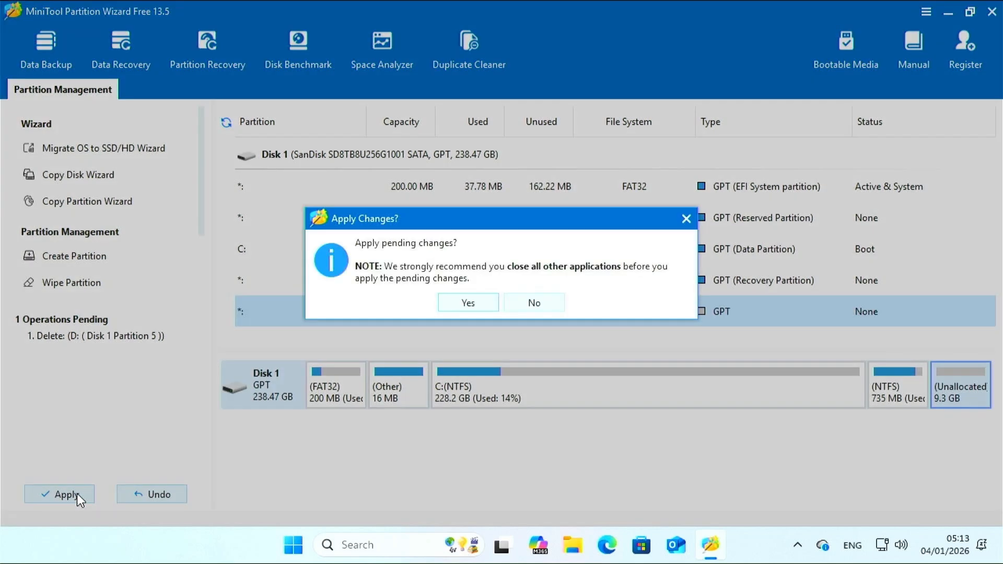
{"action": "left_click", "coordinate": [461, 303]}
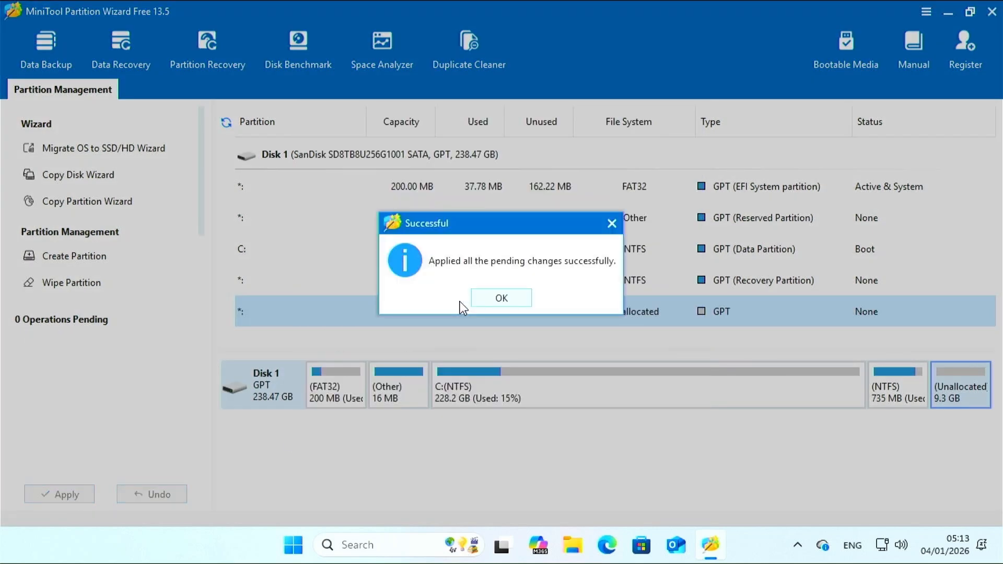
{"action": "left_click", "coordinate": [487, 299]}
{"action": "left_click", "coordinate": [899, 403]}
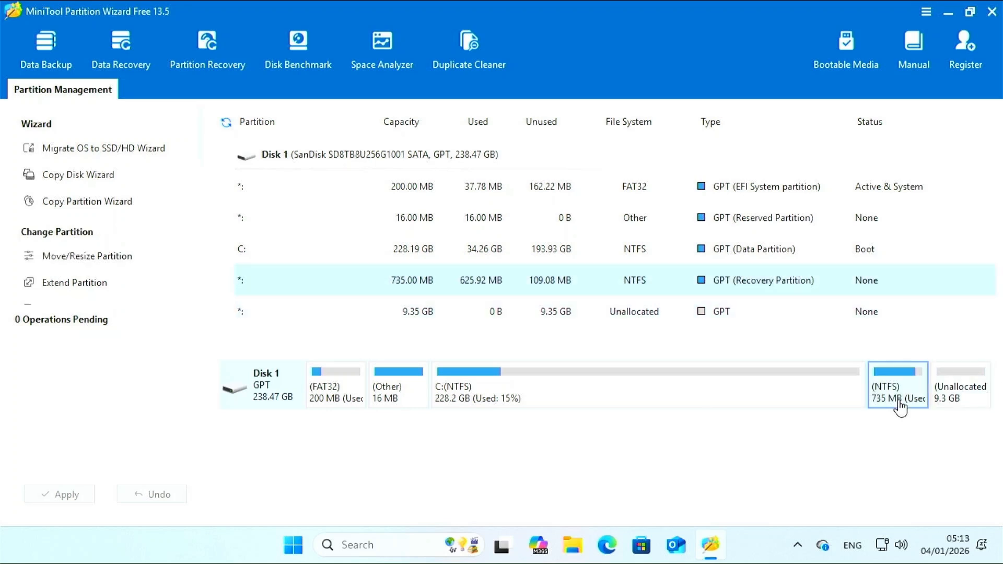
Step: Move the 752 MB recovery partition to the end of Disk 1 and apply the change
{"action": "right_click", "coordinate": [900, 402]}
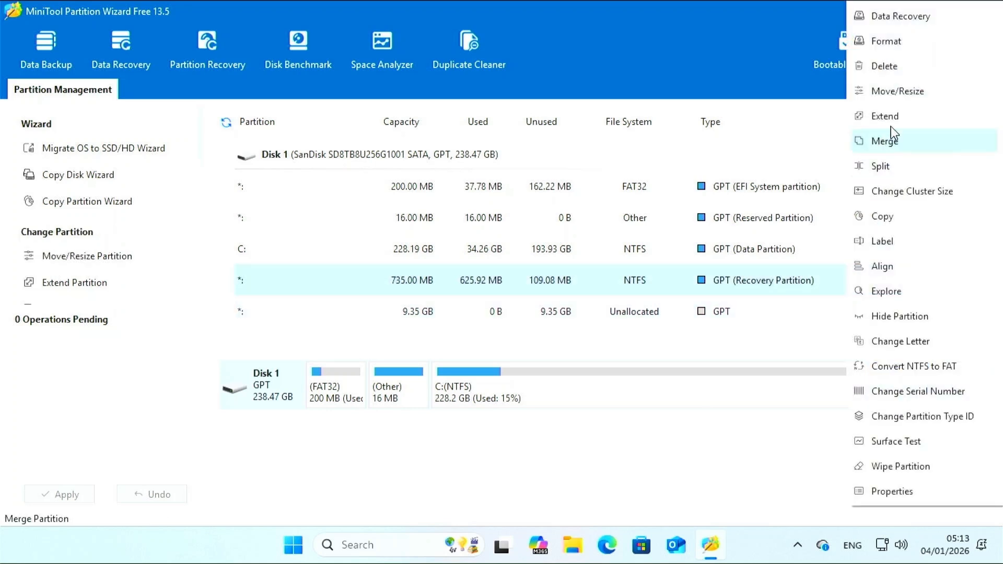
{"action": "left_click", "coordinate": [900, 92]}
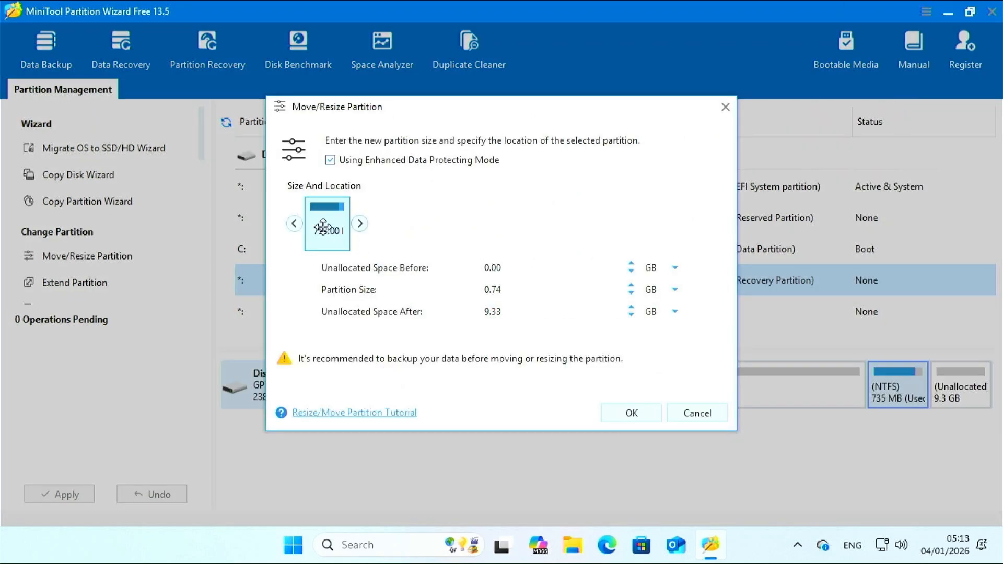
{"action": "left_click_drag", "start_coordinate": [332, 233], "coordinate": [679, 232]}
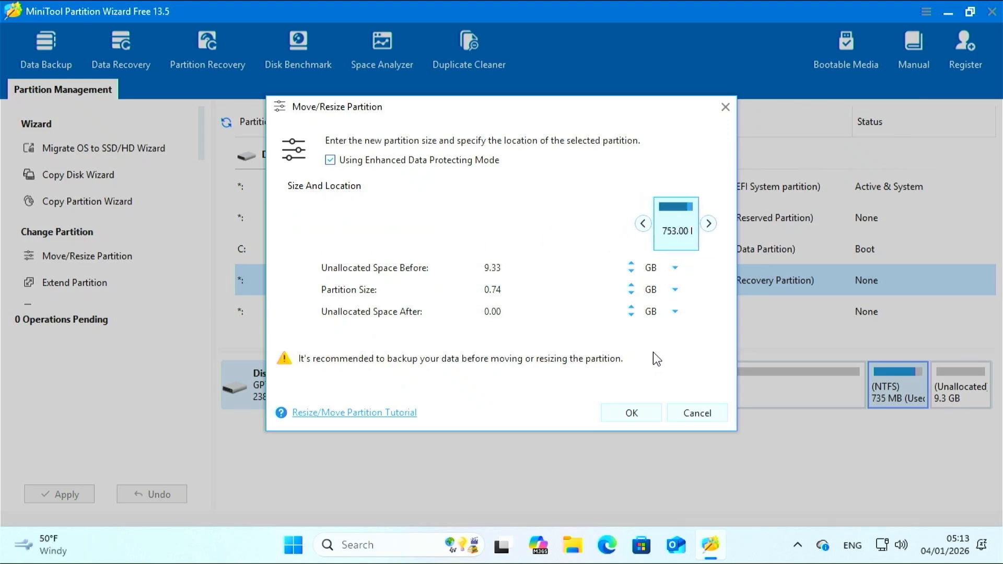
{"action": "left_click", "coordinate": [631, 413]}
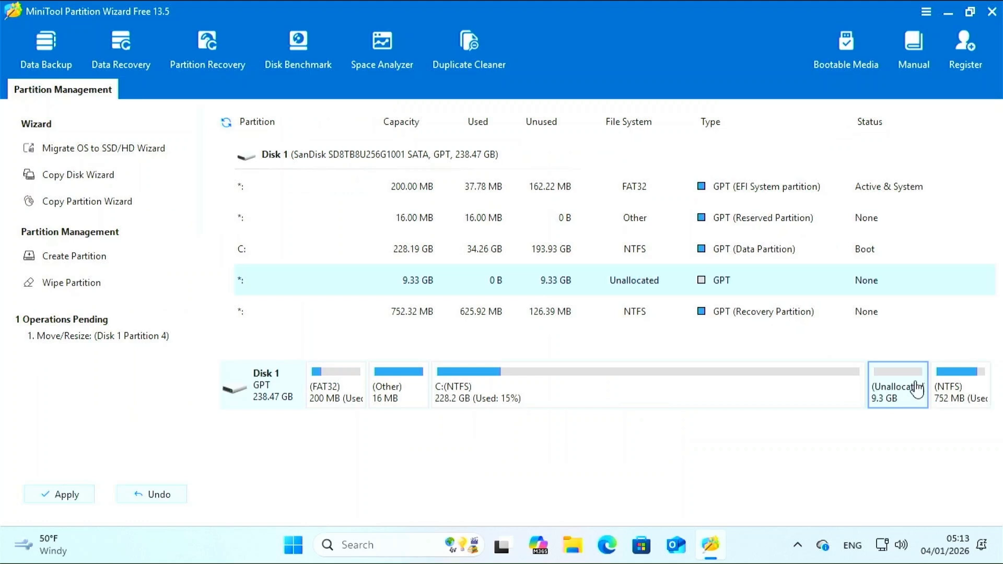
{"action": "left_click", "coordinate": [68, 494]}
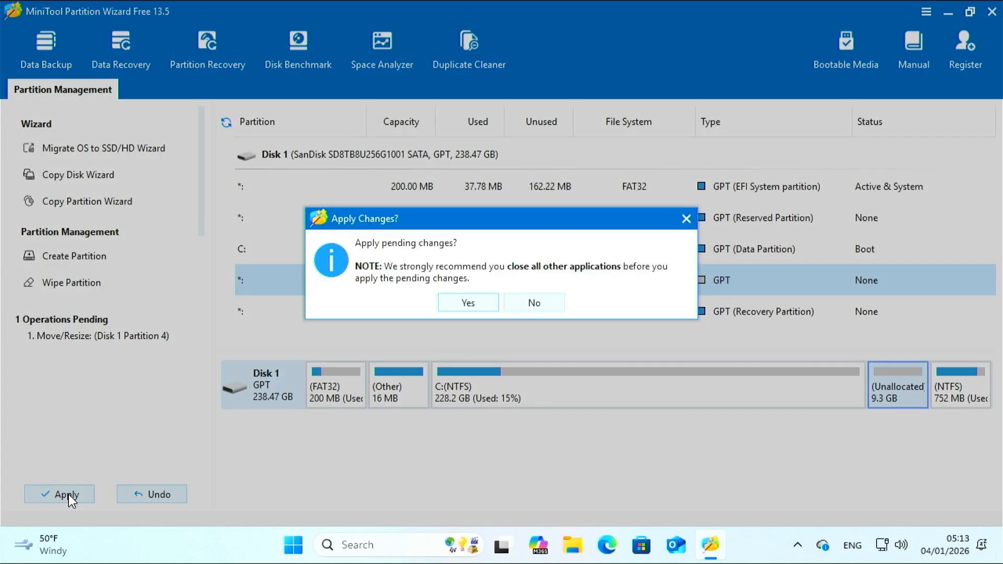
{"action": "left_click", "coordinate": [469, 302]}
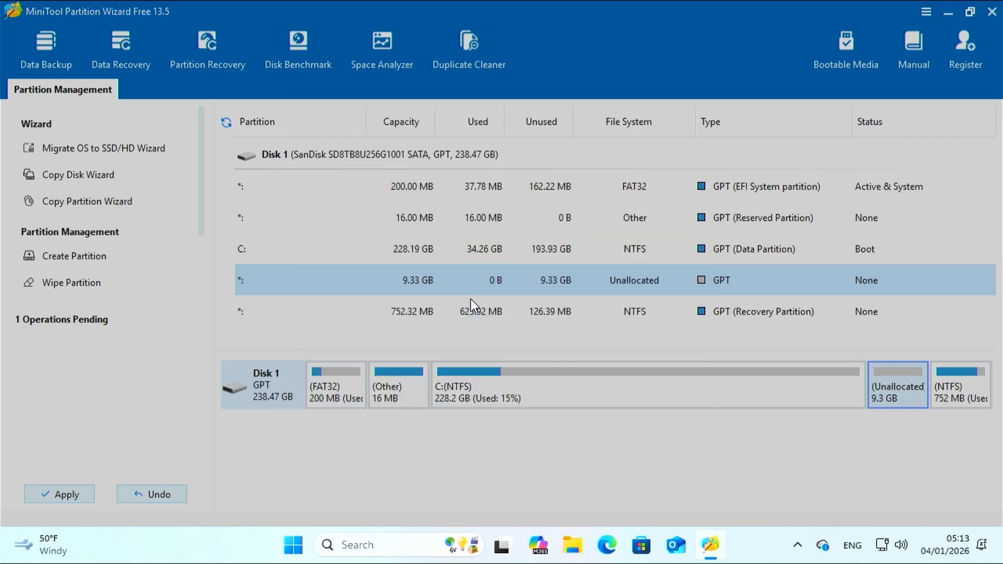
{"action": "left_click", "coordinate": [478, 303]}
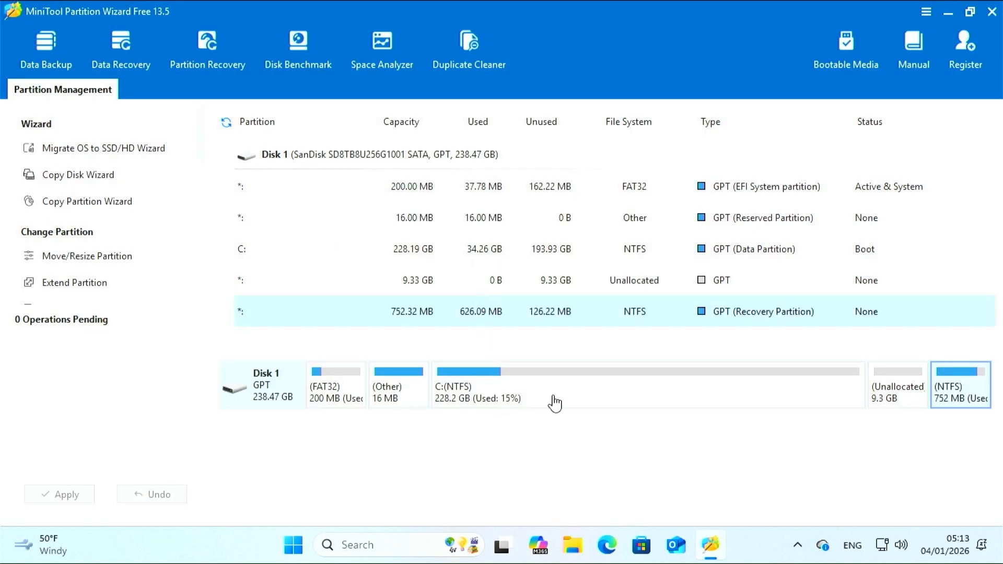
{"action": "left_click", "coordinate": [723, 398]}
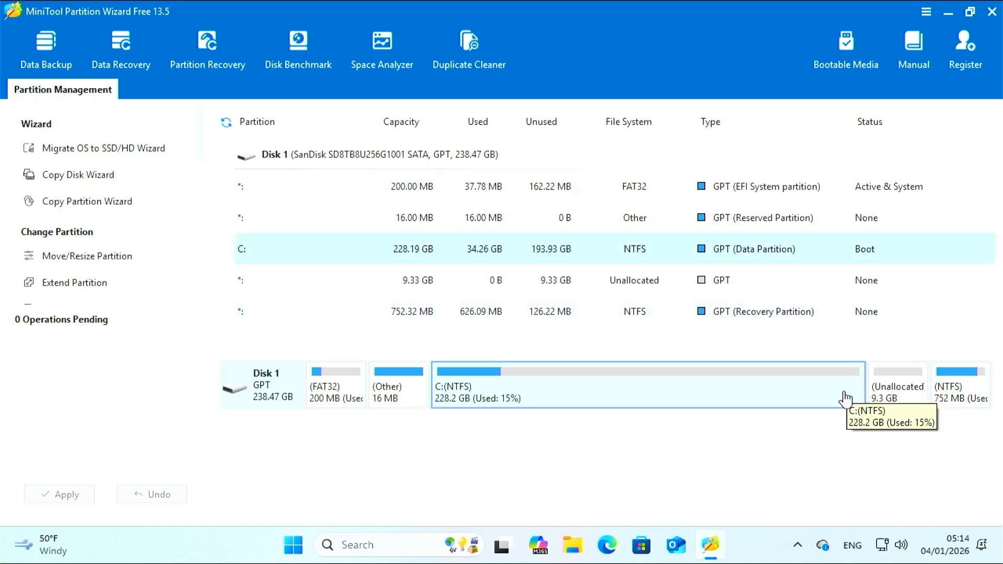
{"action": "left_click", "coordinate": [992, 13]}
Step: Quit Partition Wizard and open Disk Management
{"action": "left_click", "coordinate": [456, 305]}
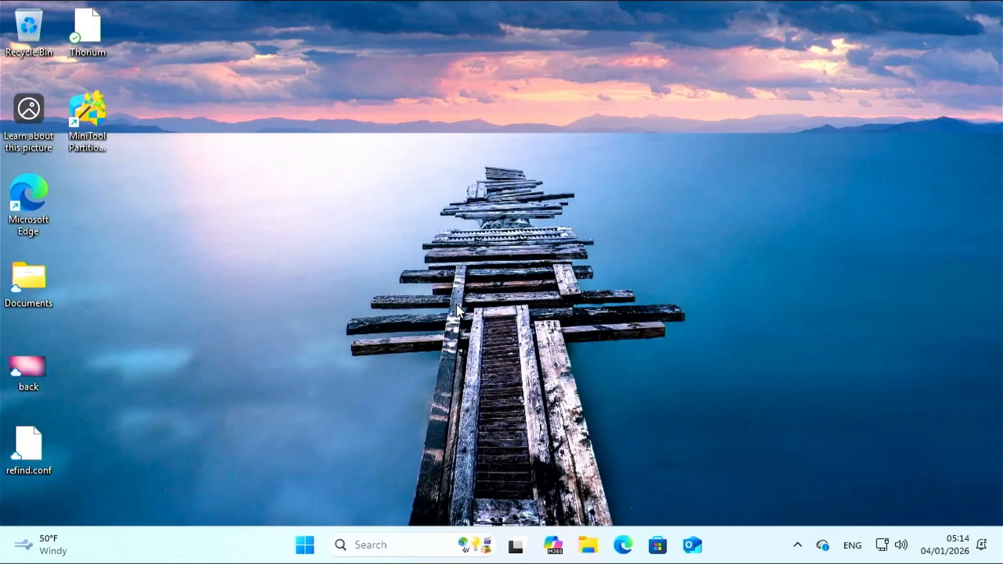
{"action": "right_click", "coordinate": [312, 546]}
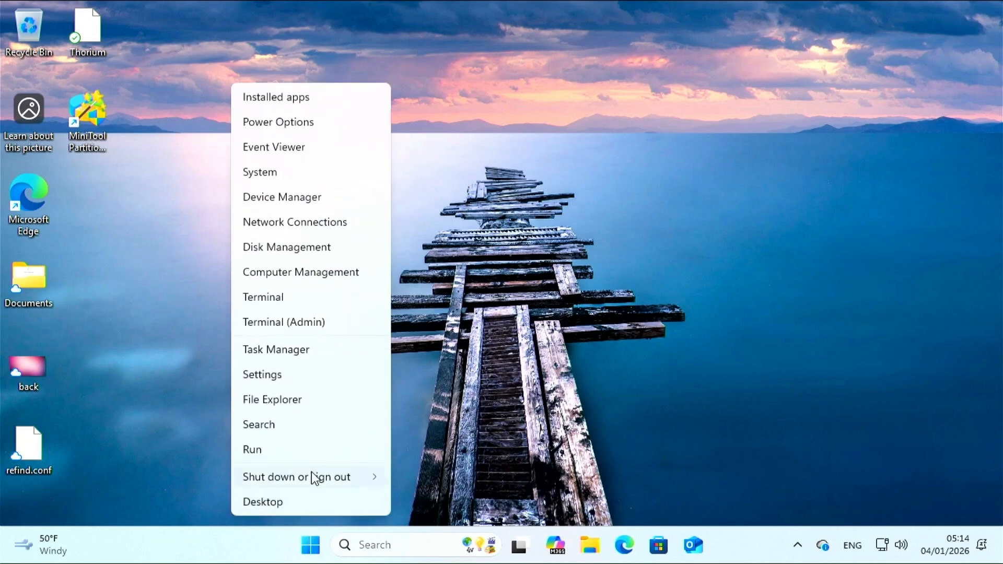
{"action": "left_click", "coordinate": [299, 255]}
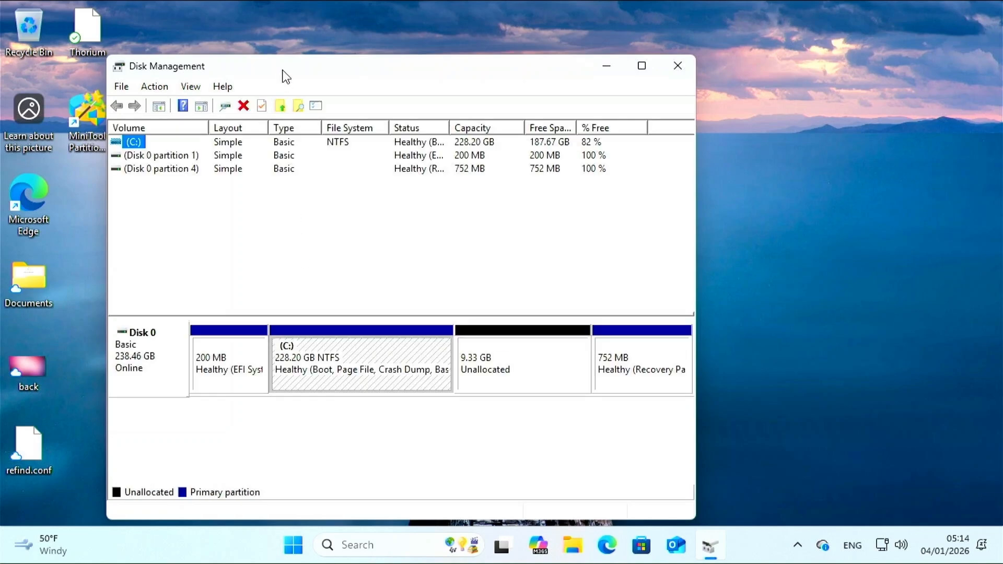
{"action": "left_click_drag", "start_coordinate": [285, 74], "coordinate": [397, 53]}
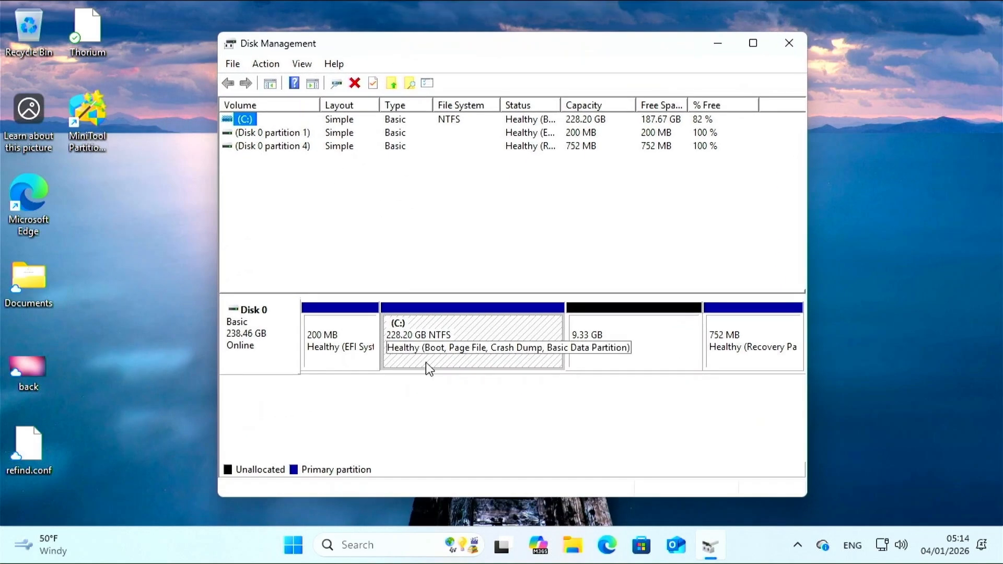
Step: Extend C: with the 9556 MB of adjacent unallocated space
{"action": "left_click", "coordinate": [496, 335]}
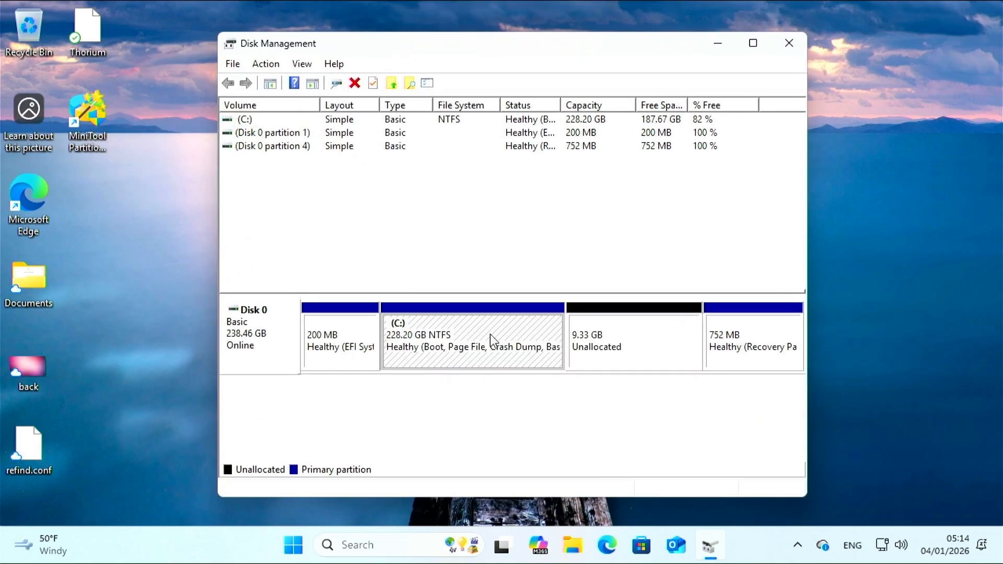
{"action": "right_click", "coordinate": [492, 337]}
{"action": "left_click", "coordinate": [538, 222]}
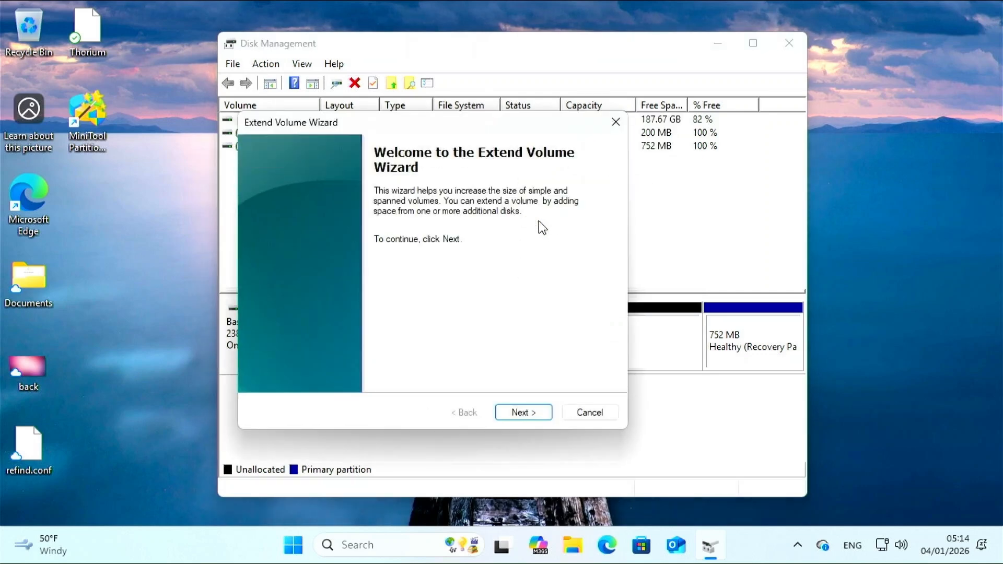
{"action": "left_click", "coordinate": [524, 412]}
{"action": "left_click", "coordinate": [524, 412]}
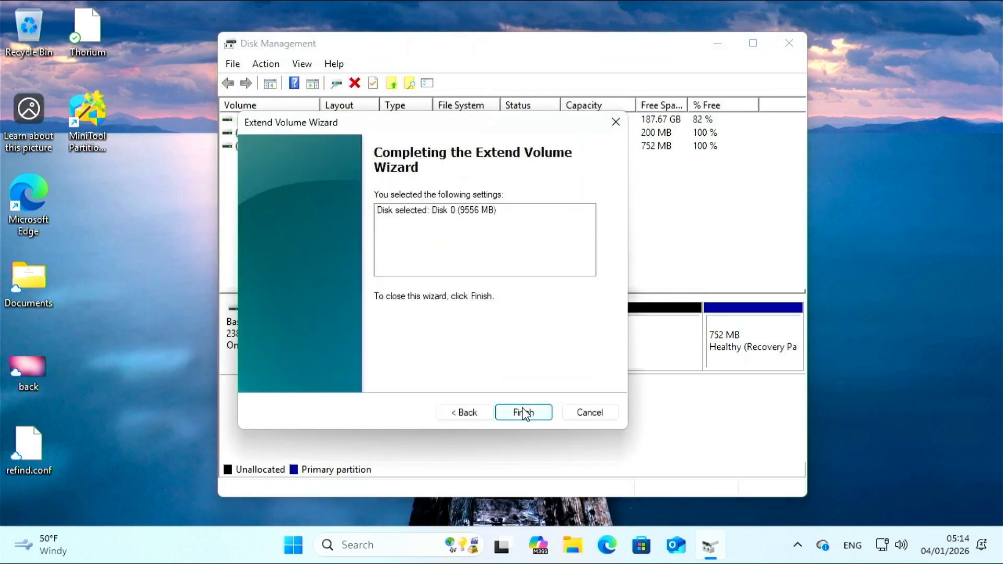
{"action": "left_click", "coordinate": [525, 413]}
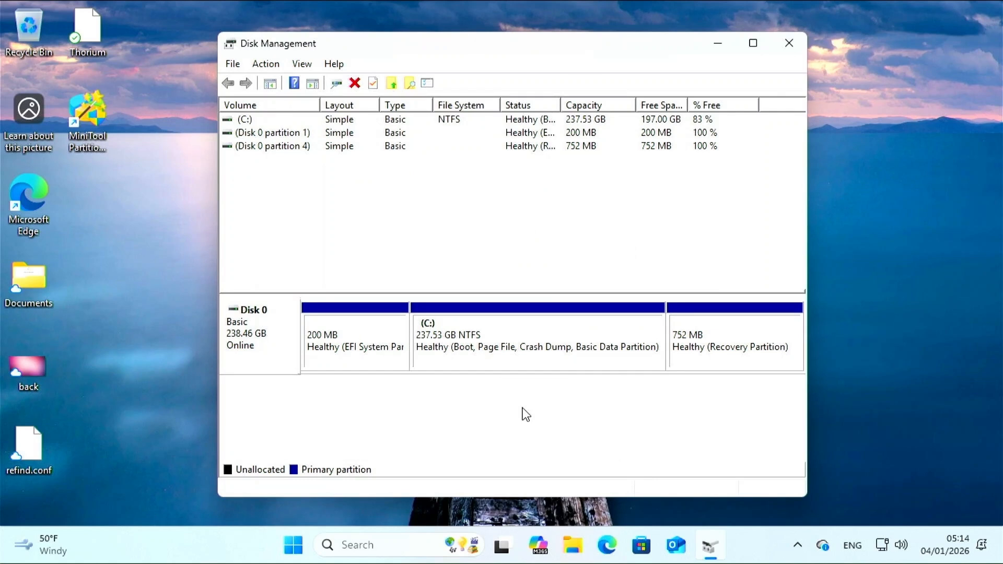
Step: Check the EFI, enlarged C: and 752 MB recovery partitions in Disk Management
{"action": "left_click", "coordinate": [384, 358]}
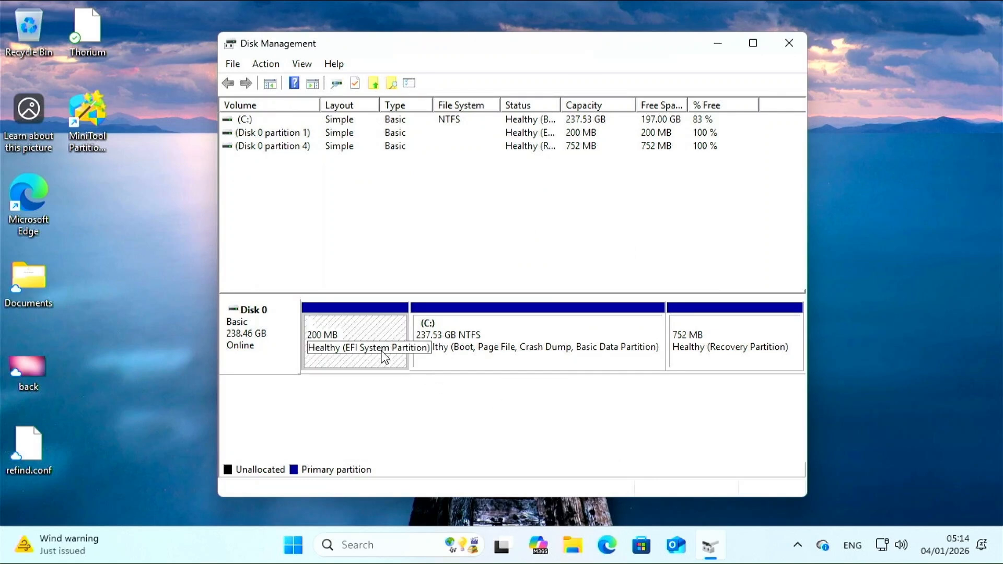
{"action": "left_click", "coordinate": [472, 360]}
{"action": "left_click", "coordinate": [698, 350]}
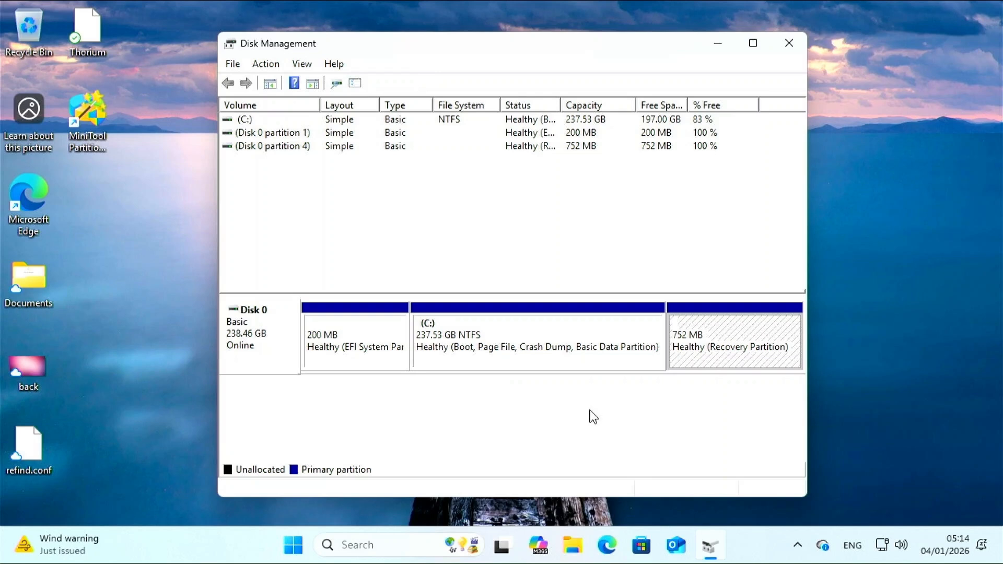
Step: Close Disk Management and show the Start menu's power options
{"action": "left_click", "coordinate": [795, 44]}
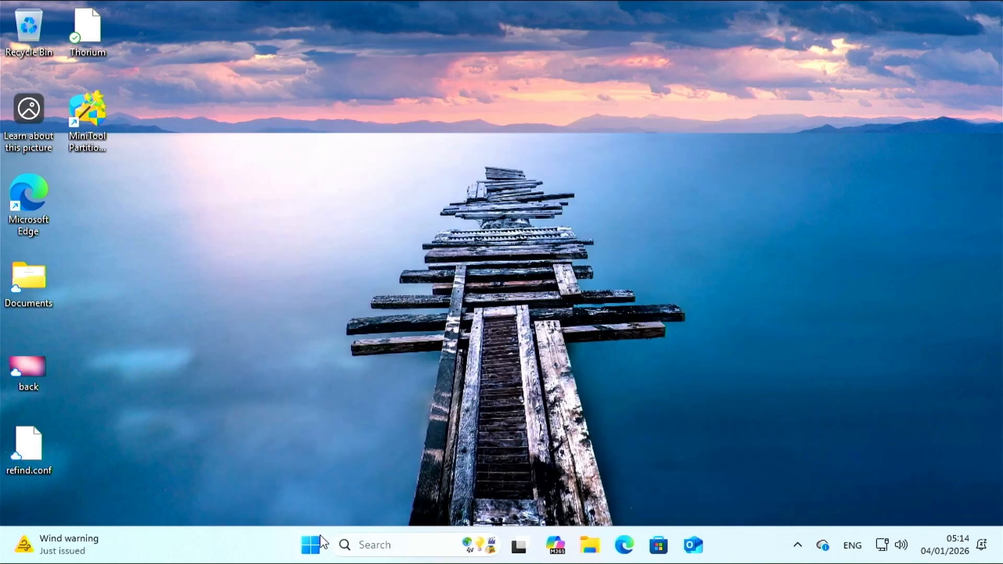
{"action": "left_click", "coordinate": [312, 546]}
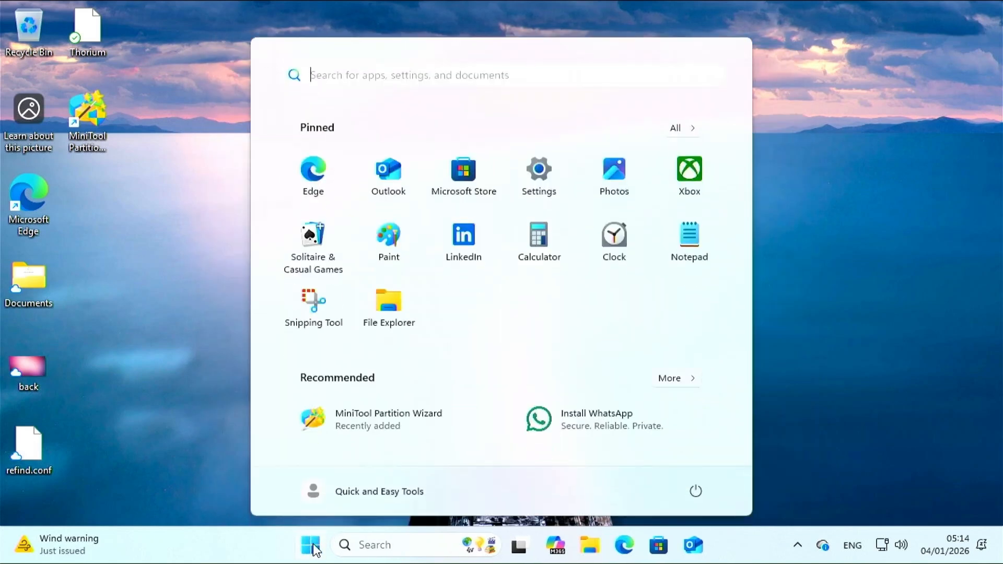
{"action": "left_click", "coordinate": [697, 491]}
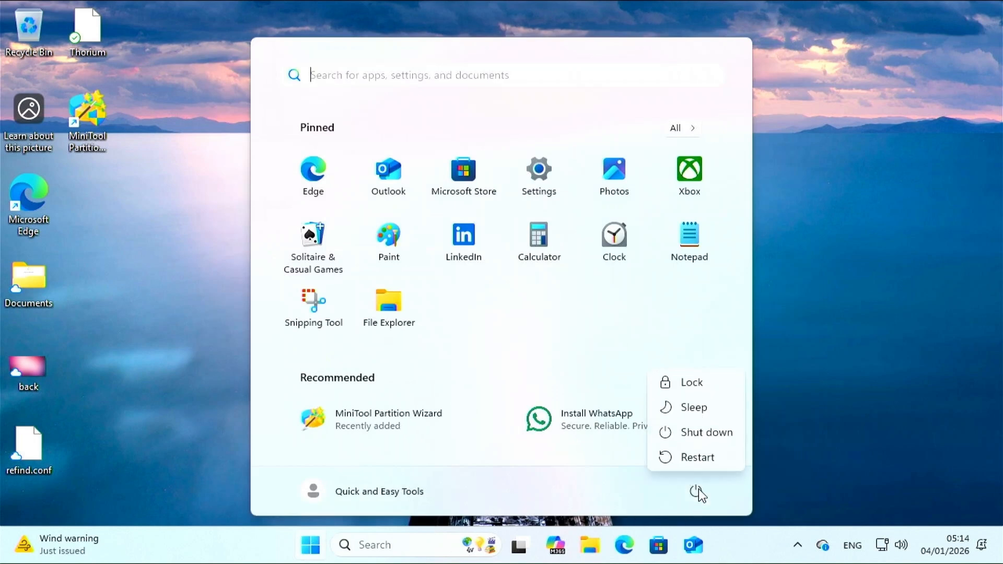